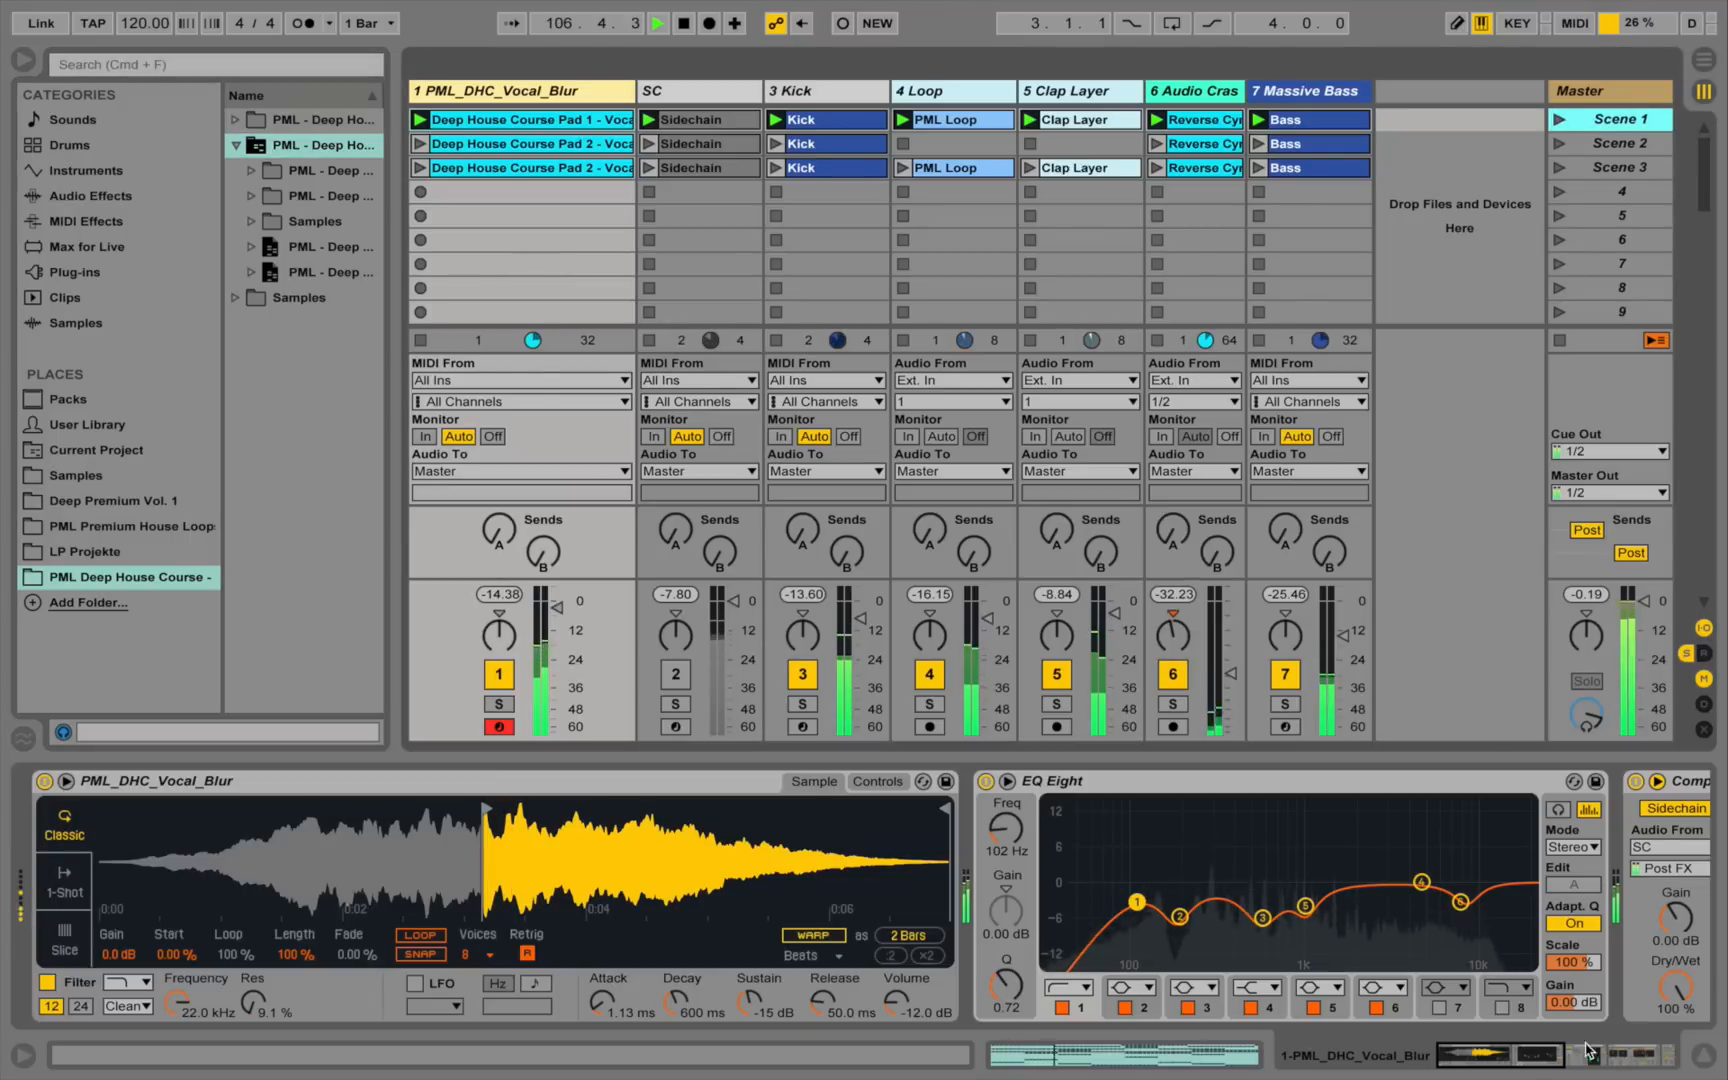
# - Solo the PML_DHC_Vocal_Blur pad track after peeking at its clip notes and returning to its devices
pyautogui.click(1226, 1063)
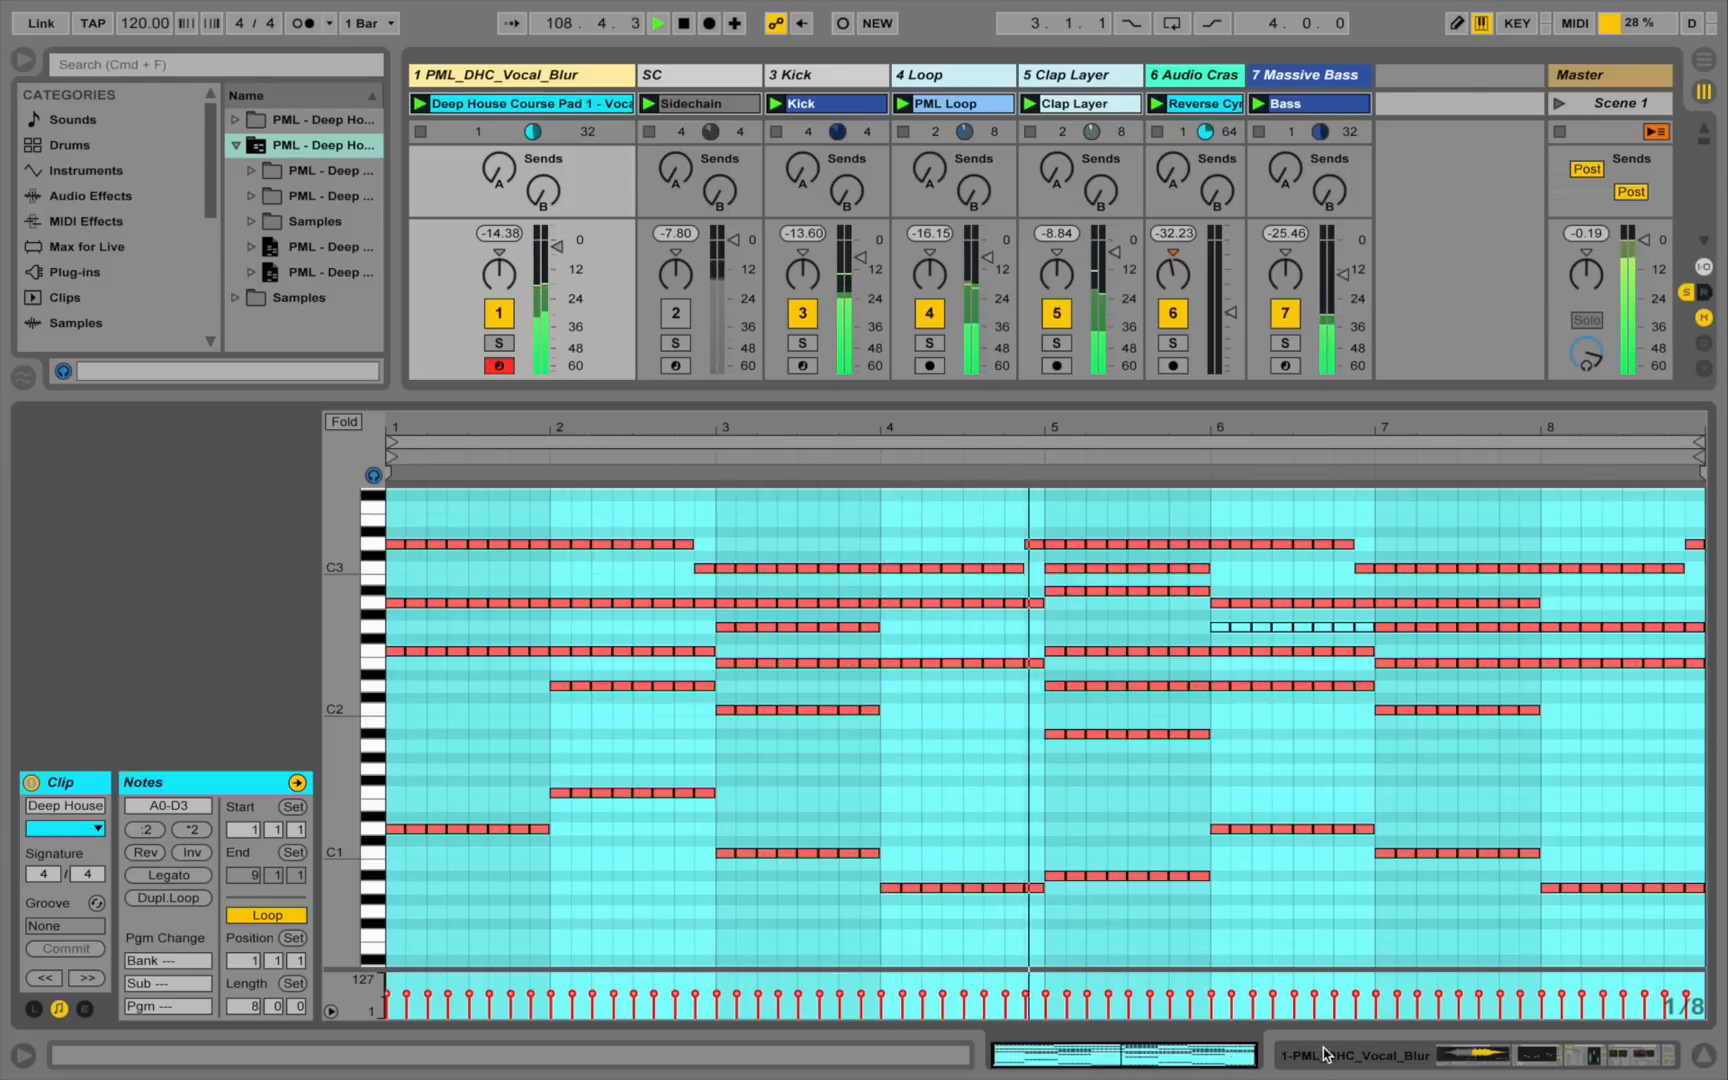
pyautogui.click(1407, 1058)
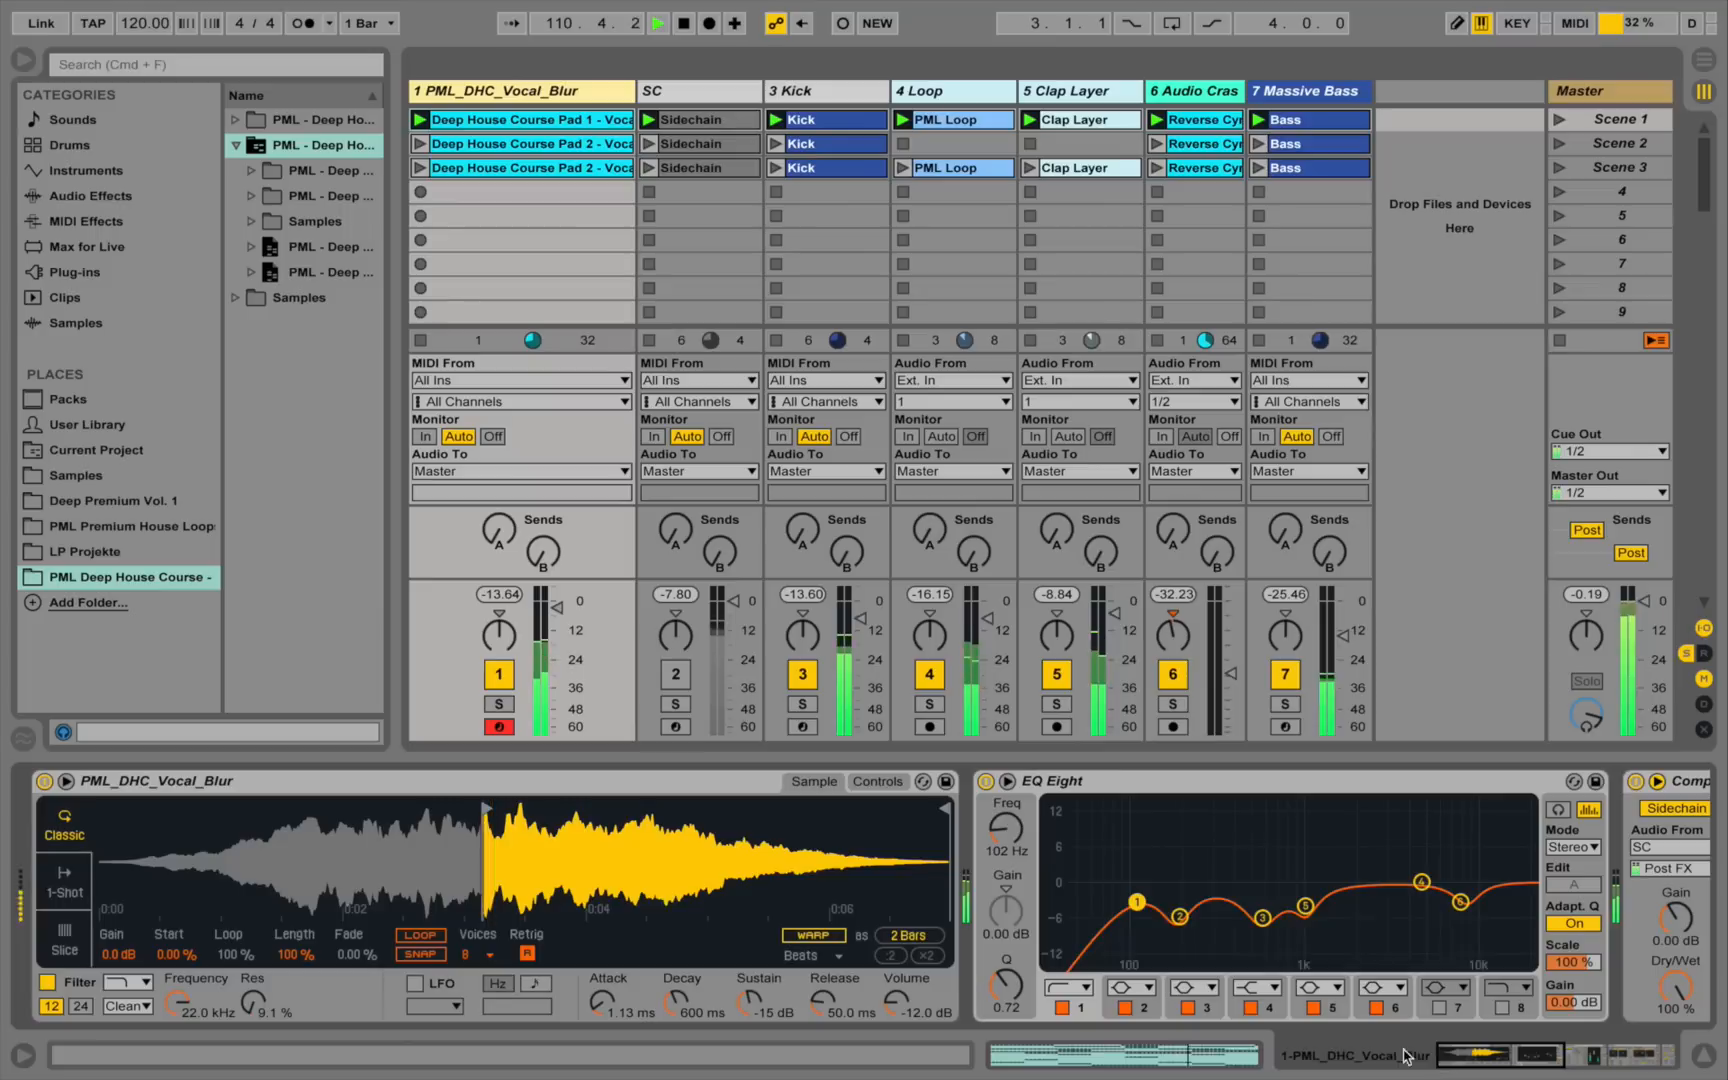
pyautogui.click(499, 703)
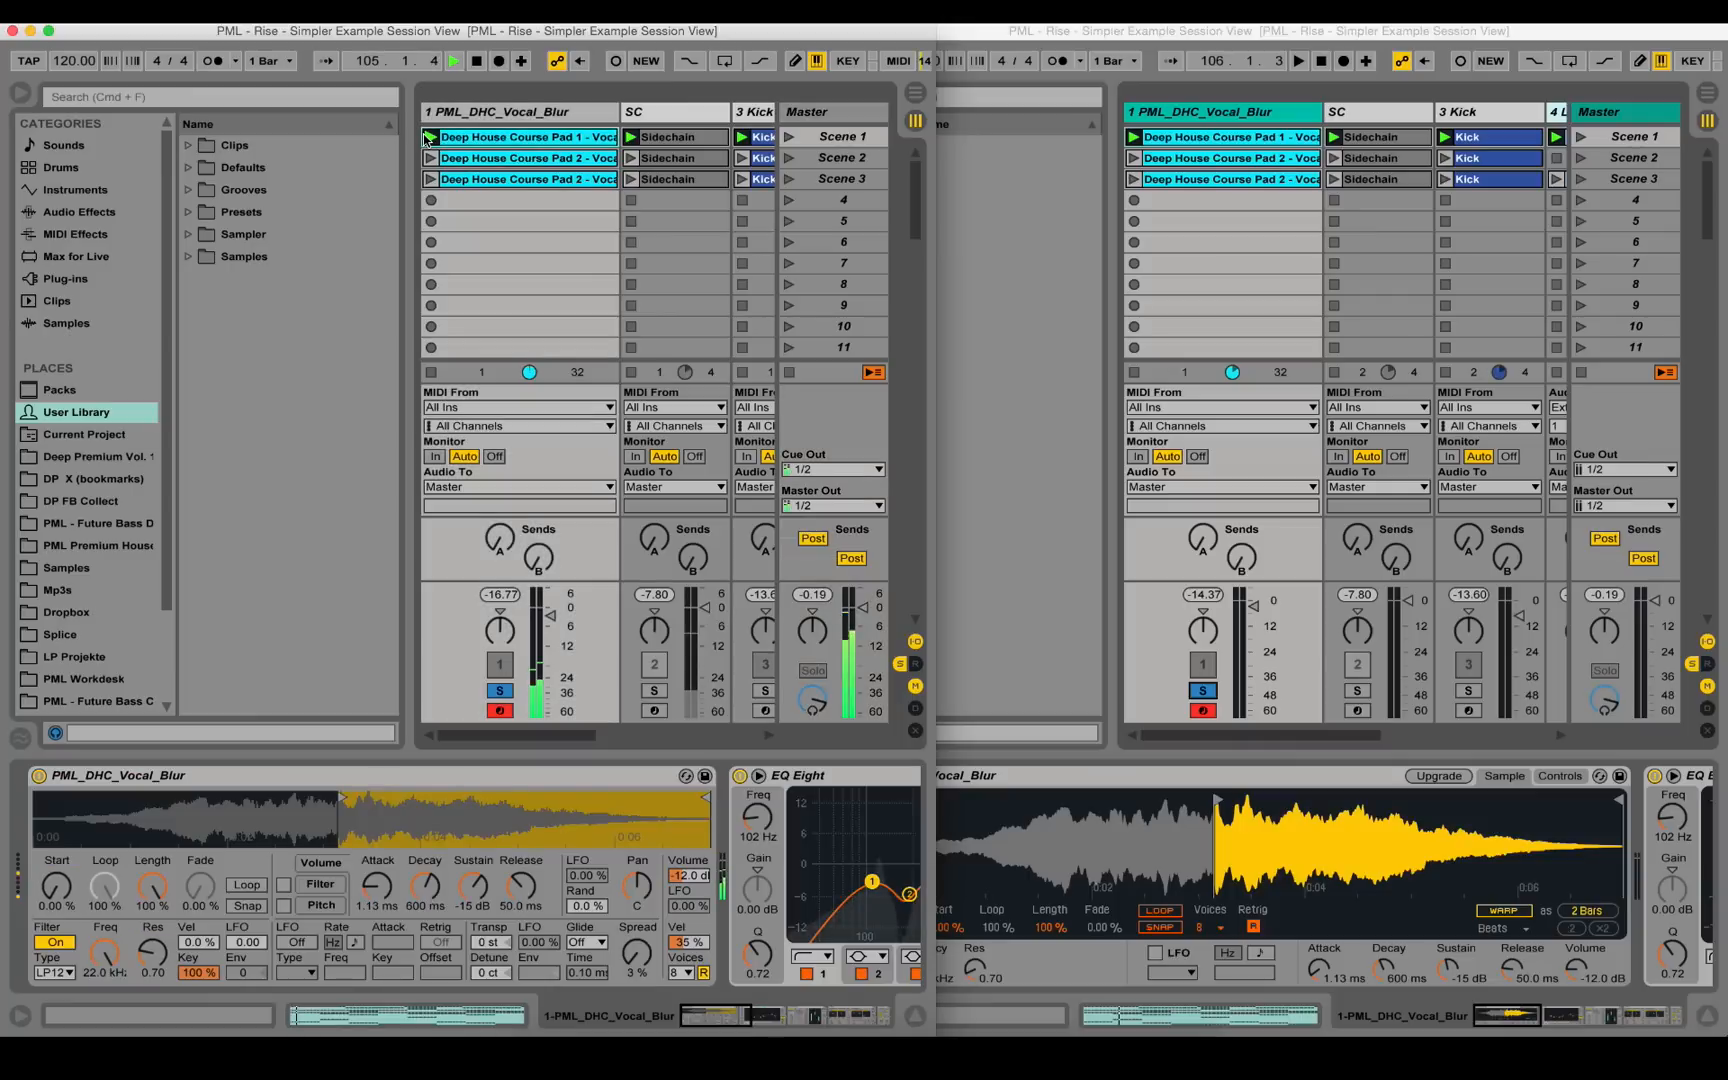
# - Review the pad clip's chord notes in the MIDI editor, stop playback and return to the instrument devices
pyautogui.hotkey('shift', 'Tab')
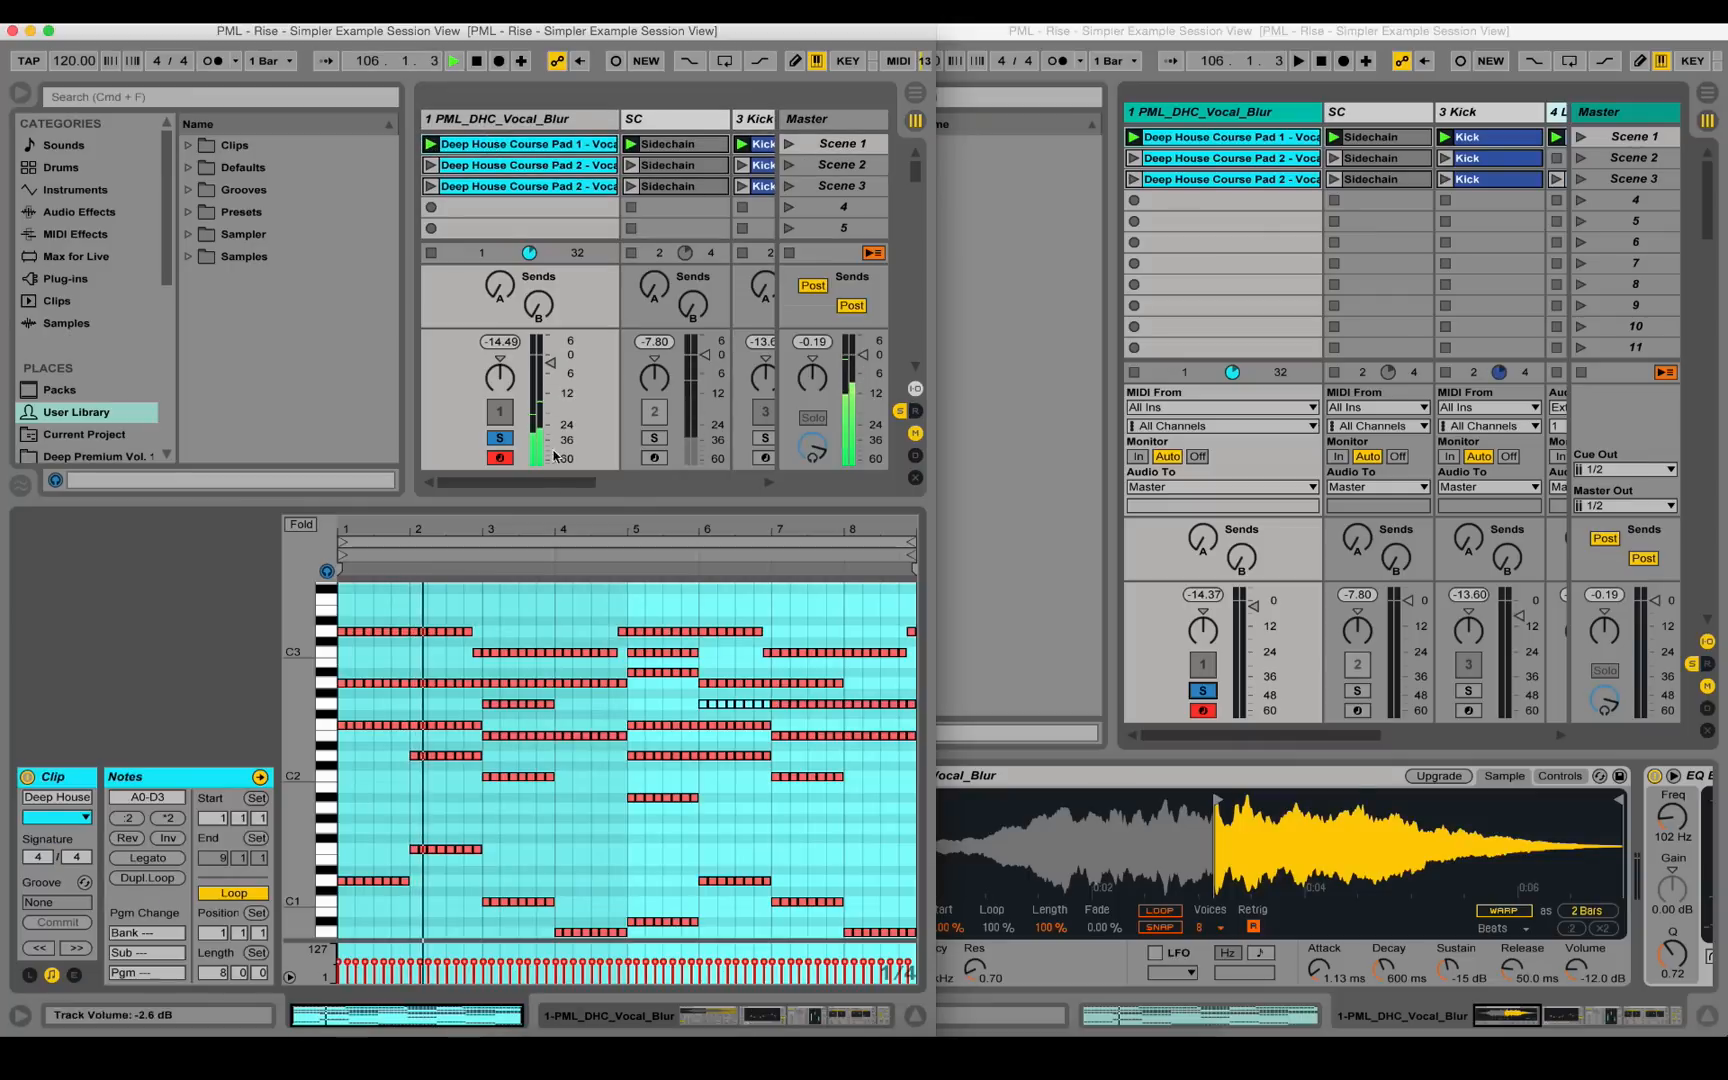
pyautogui.scroll(-2, 617, 609)
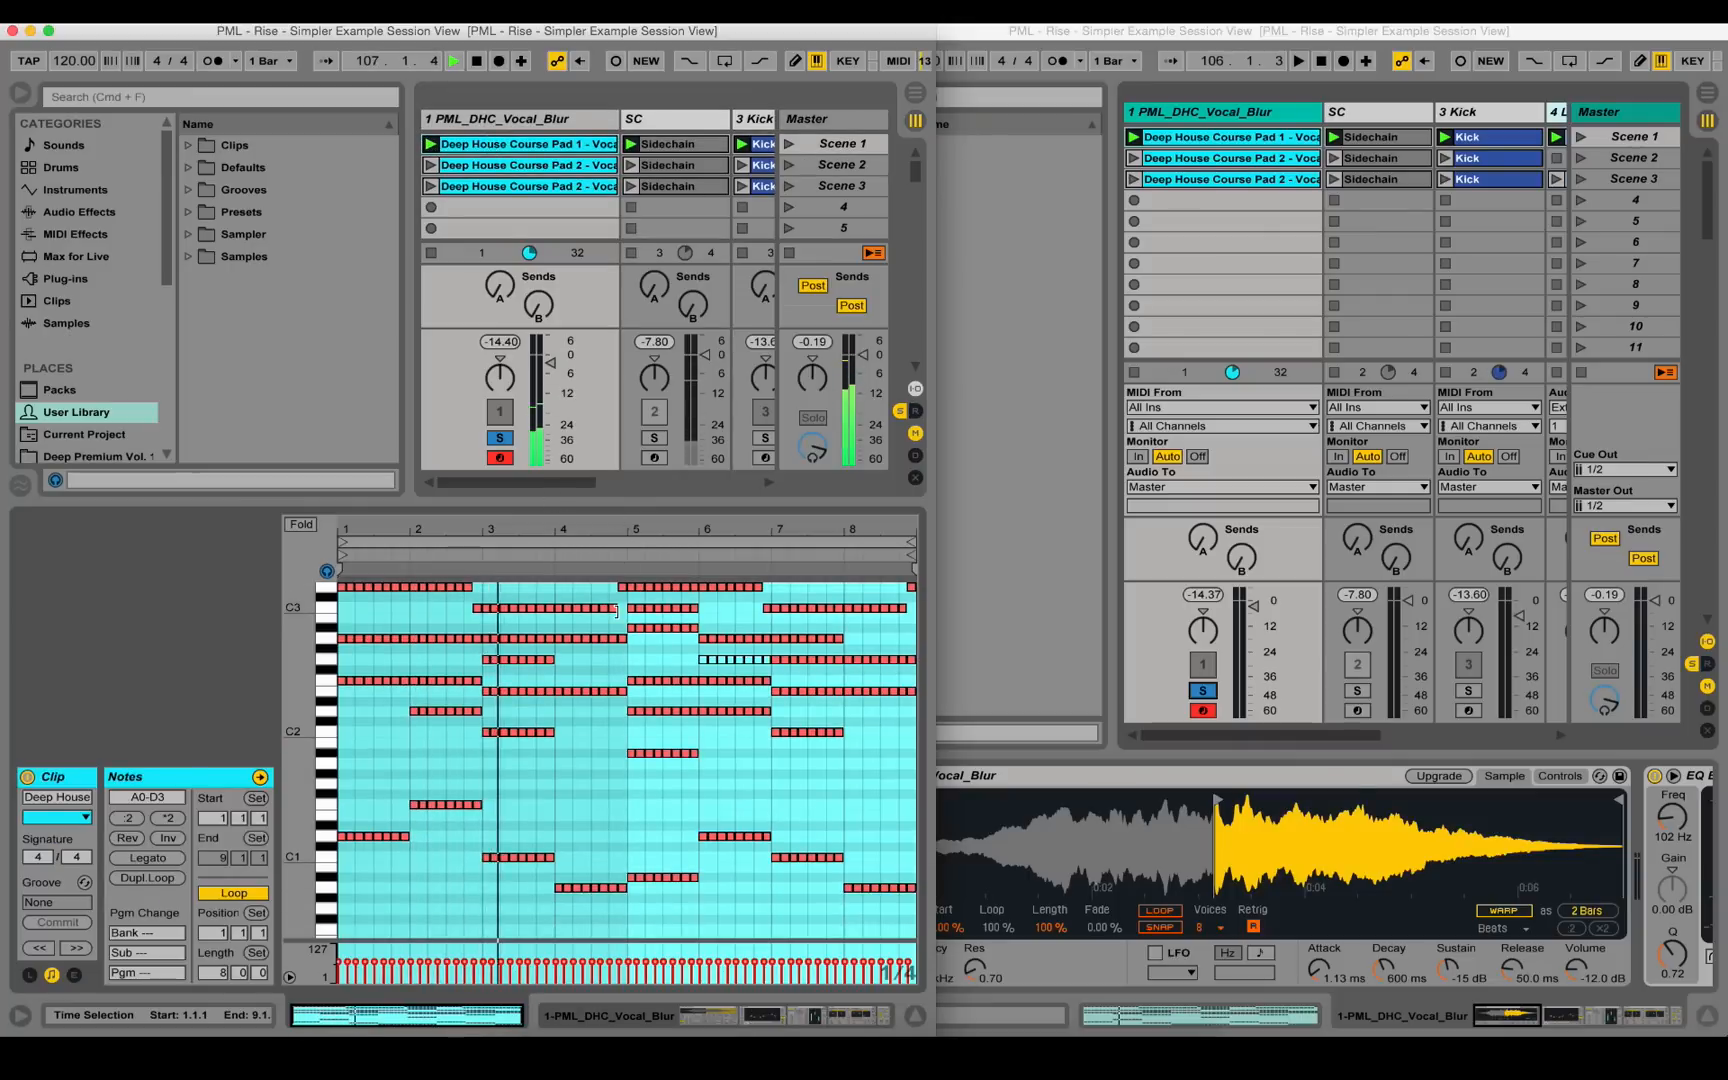
pyautogui.scroll(3, 617, 609)
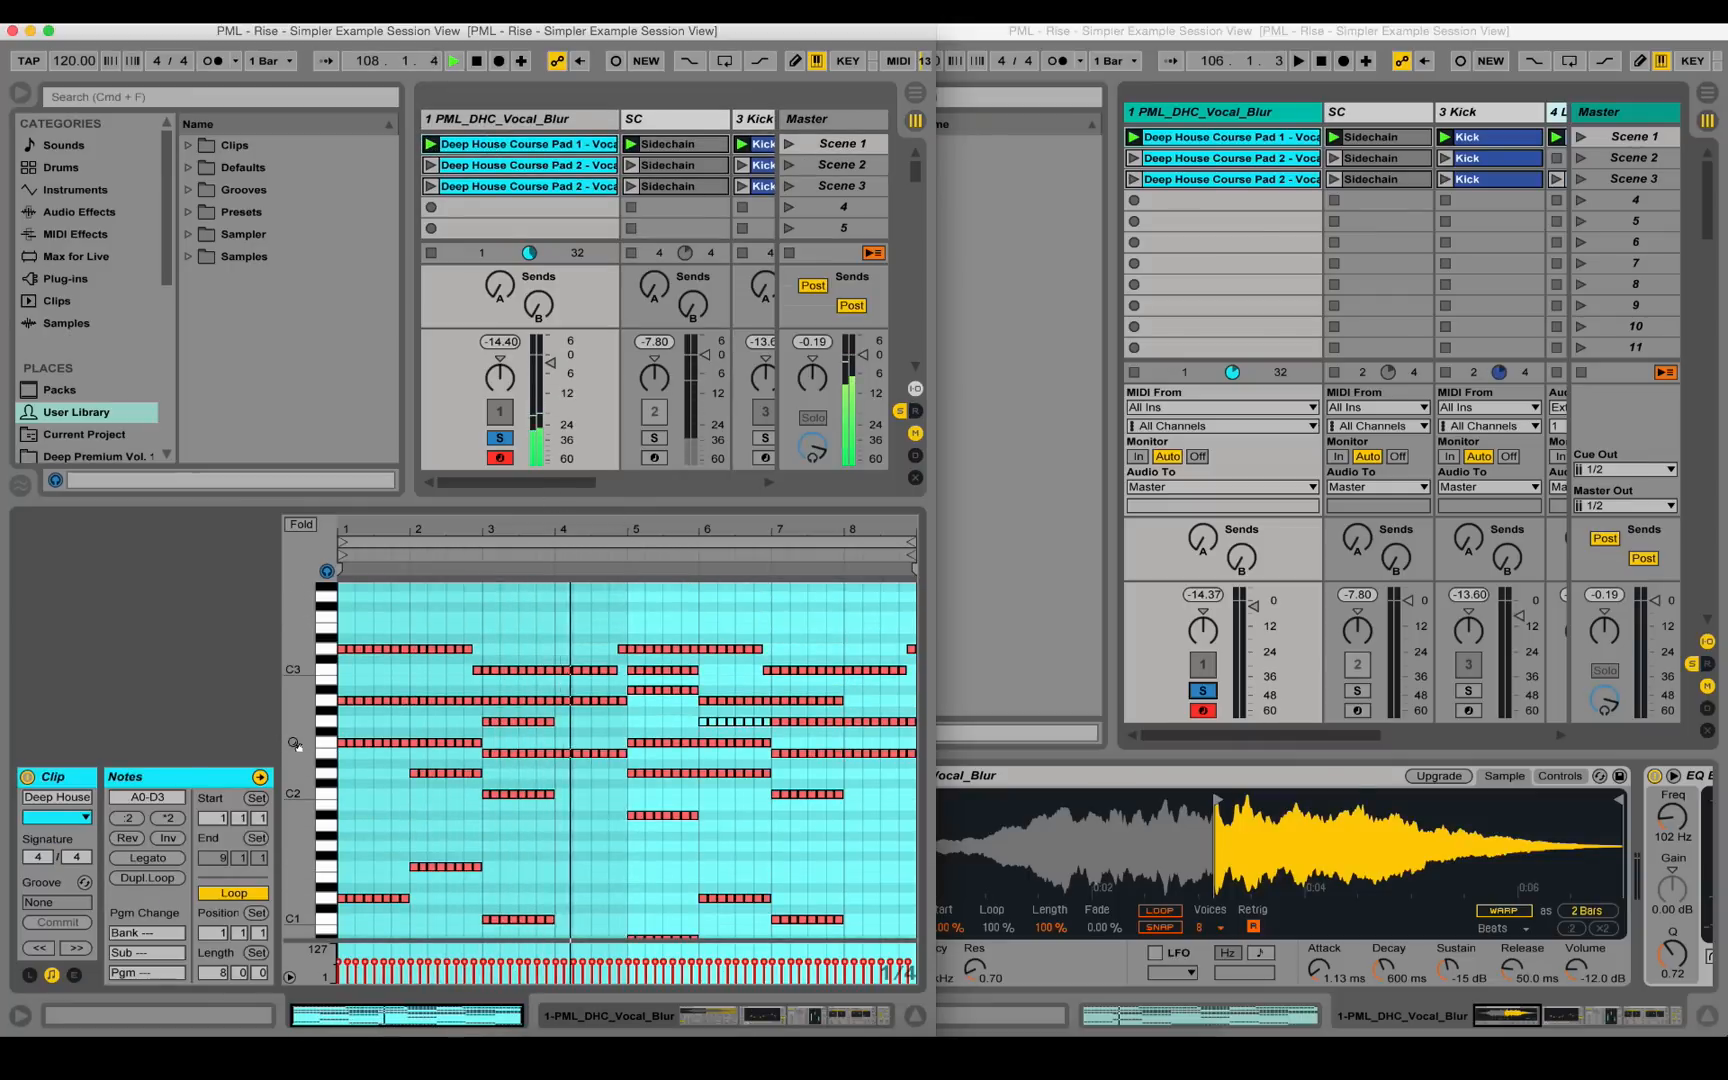
pyautogui.scroll(-3, 618, 609)
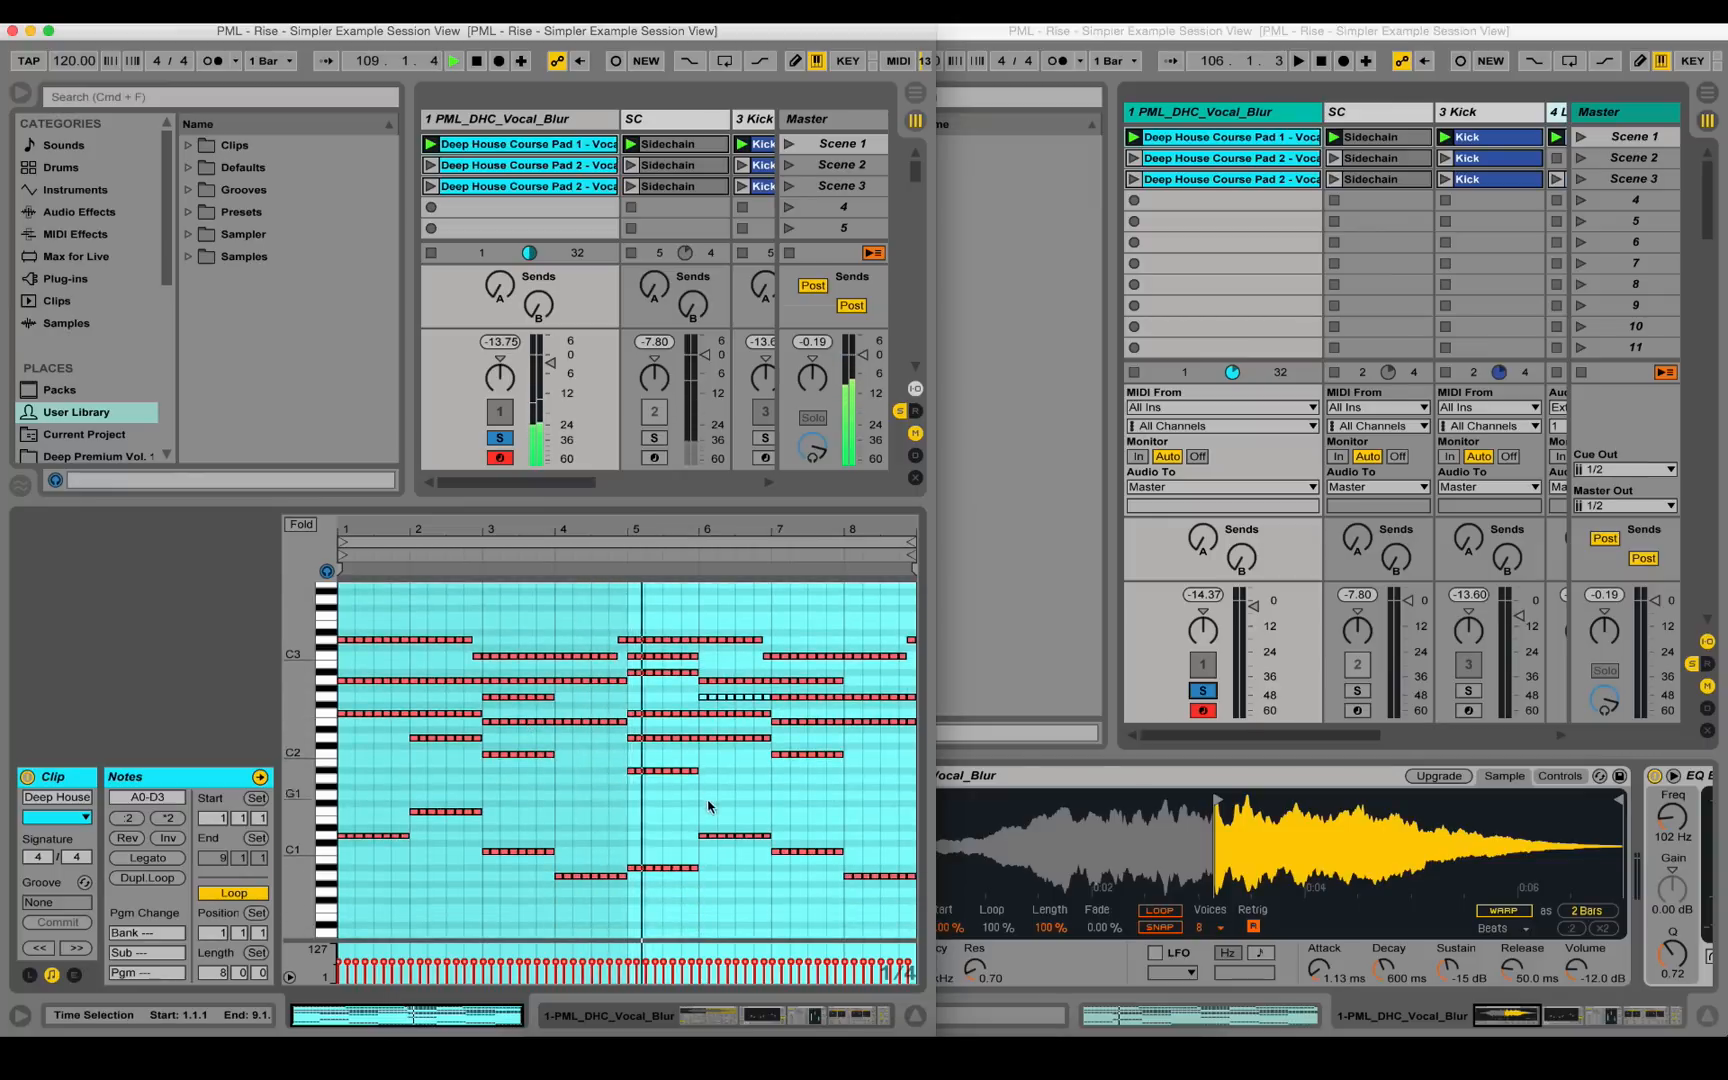
pyautogui.press('space')
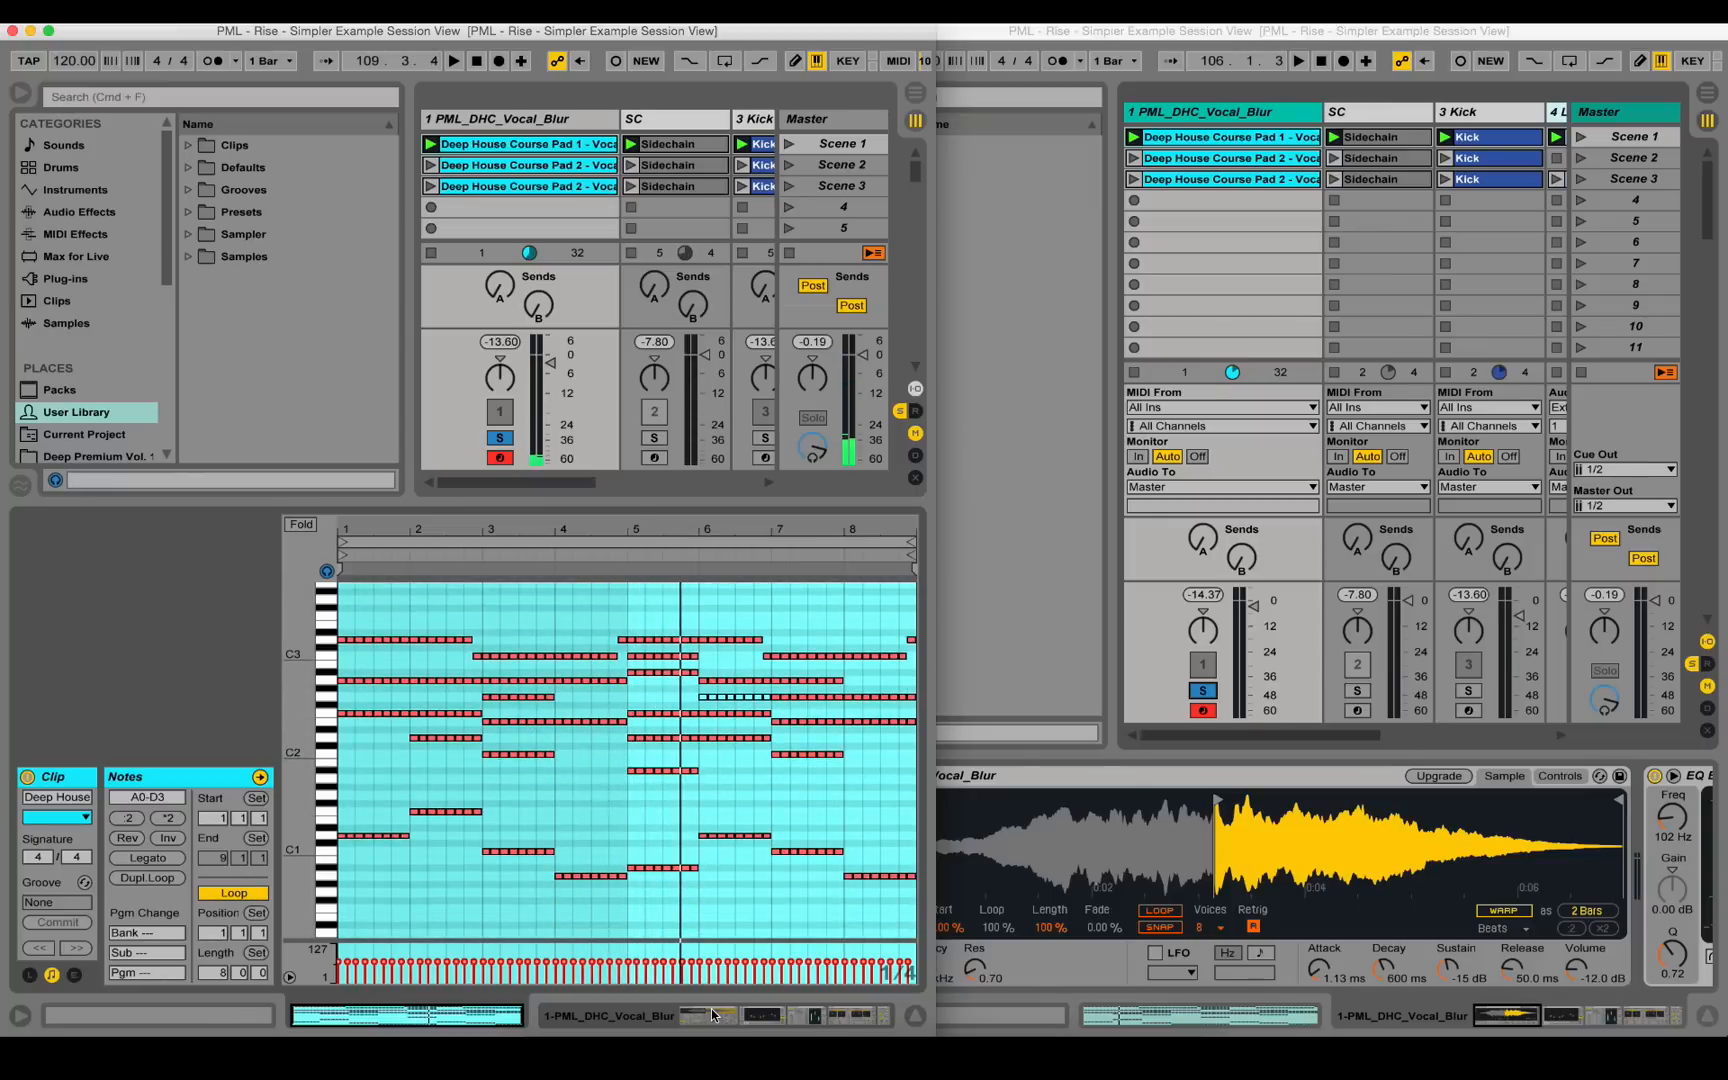
pyautogui.click(716, 1015)
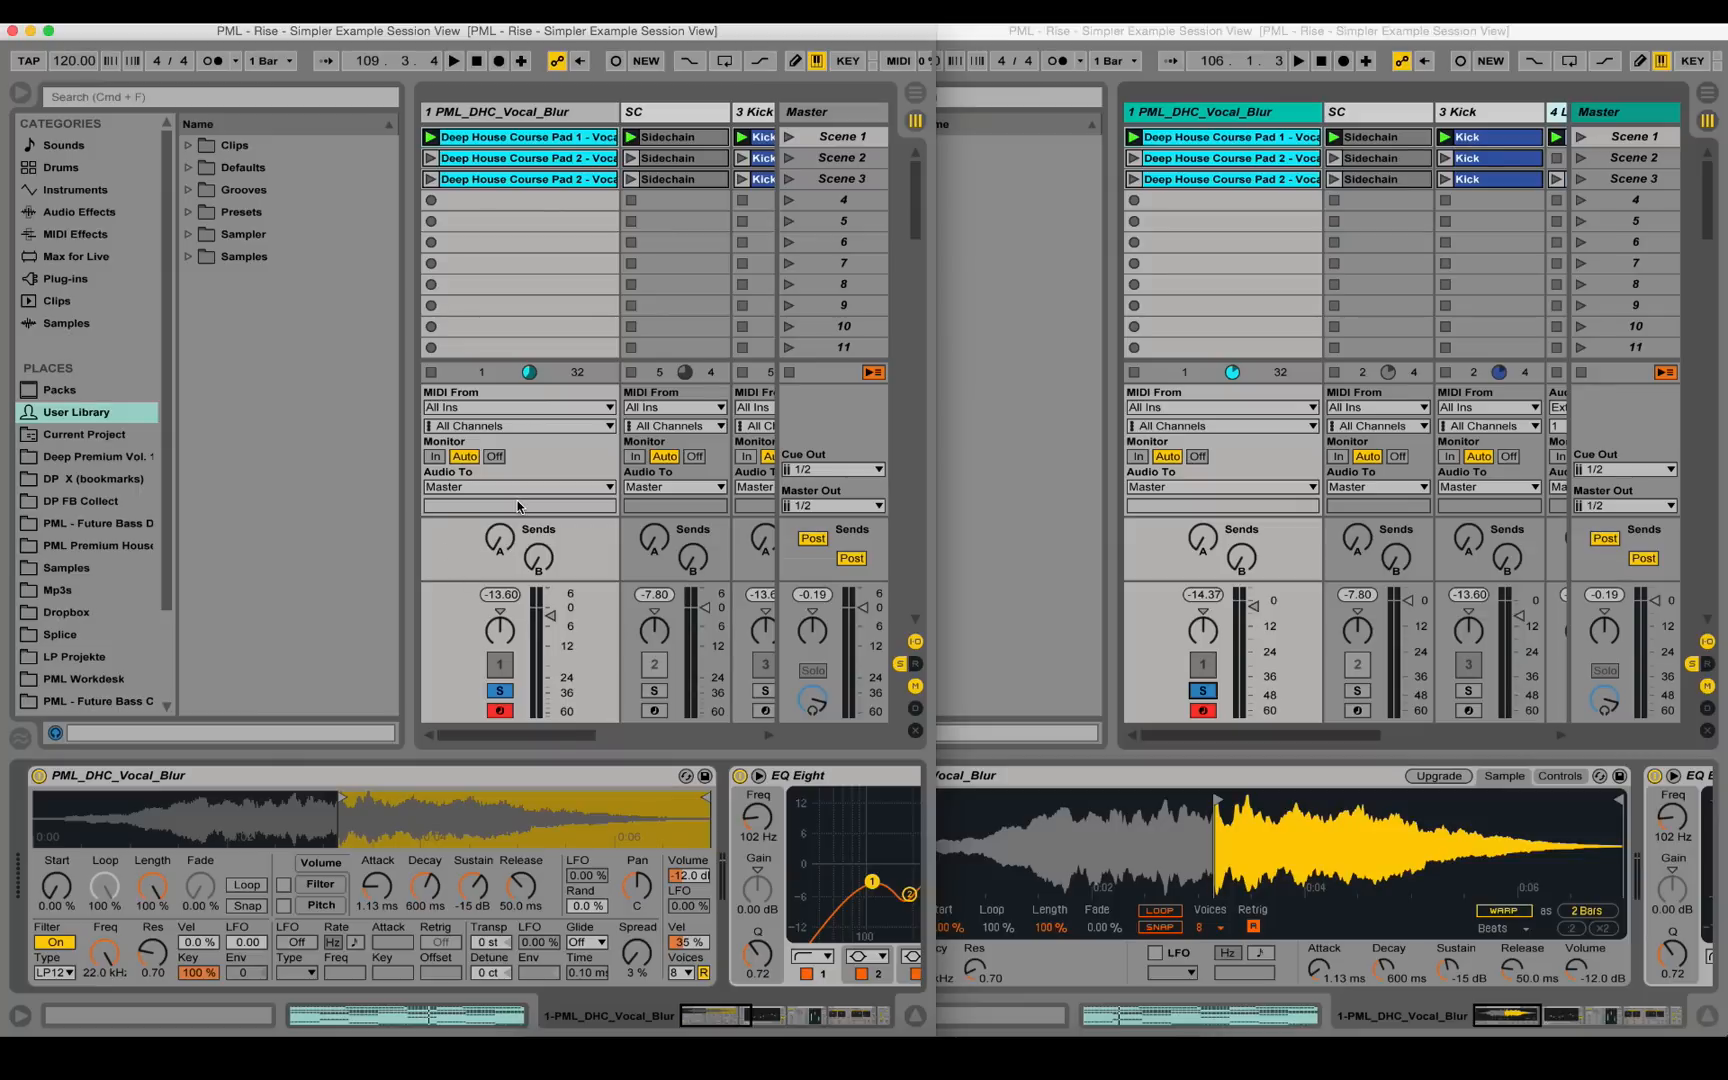
# - Switch between the older and newer Live windows, leaving the newer Simpler window in front
pyautogui.click(1019, 30)
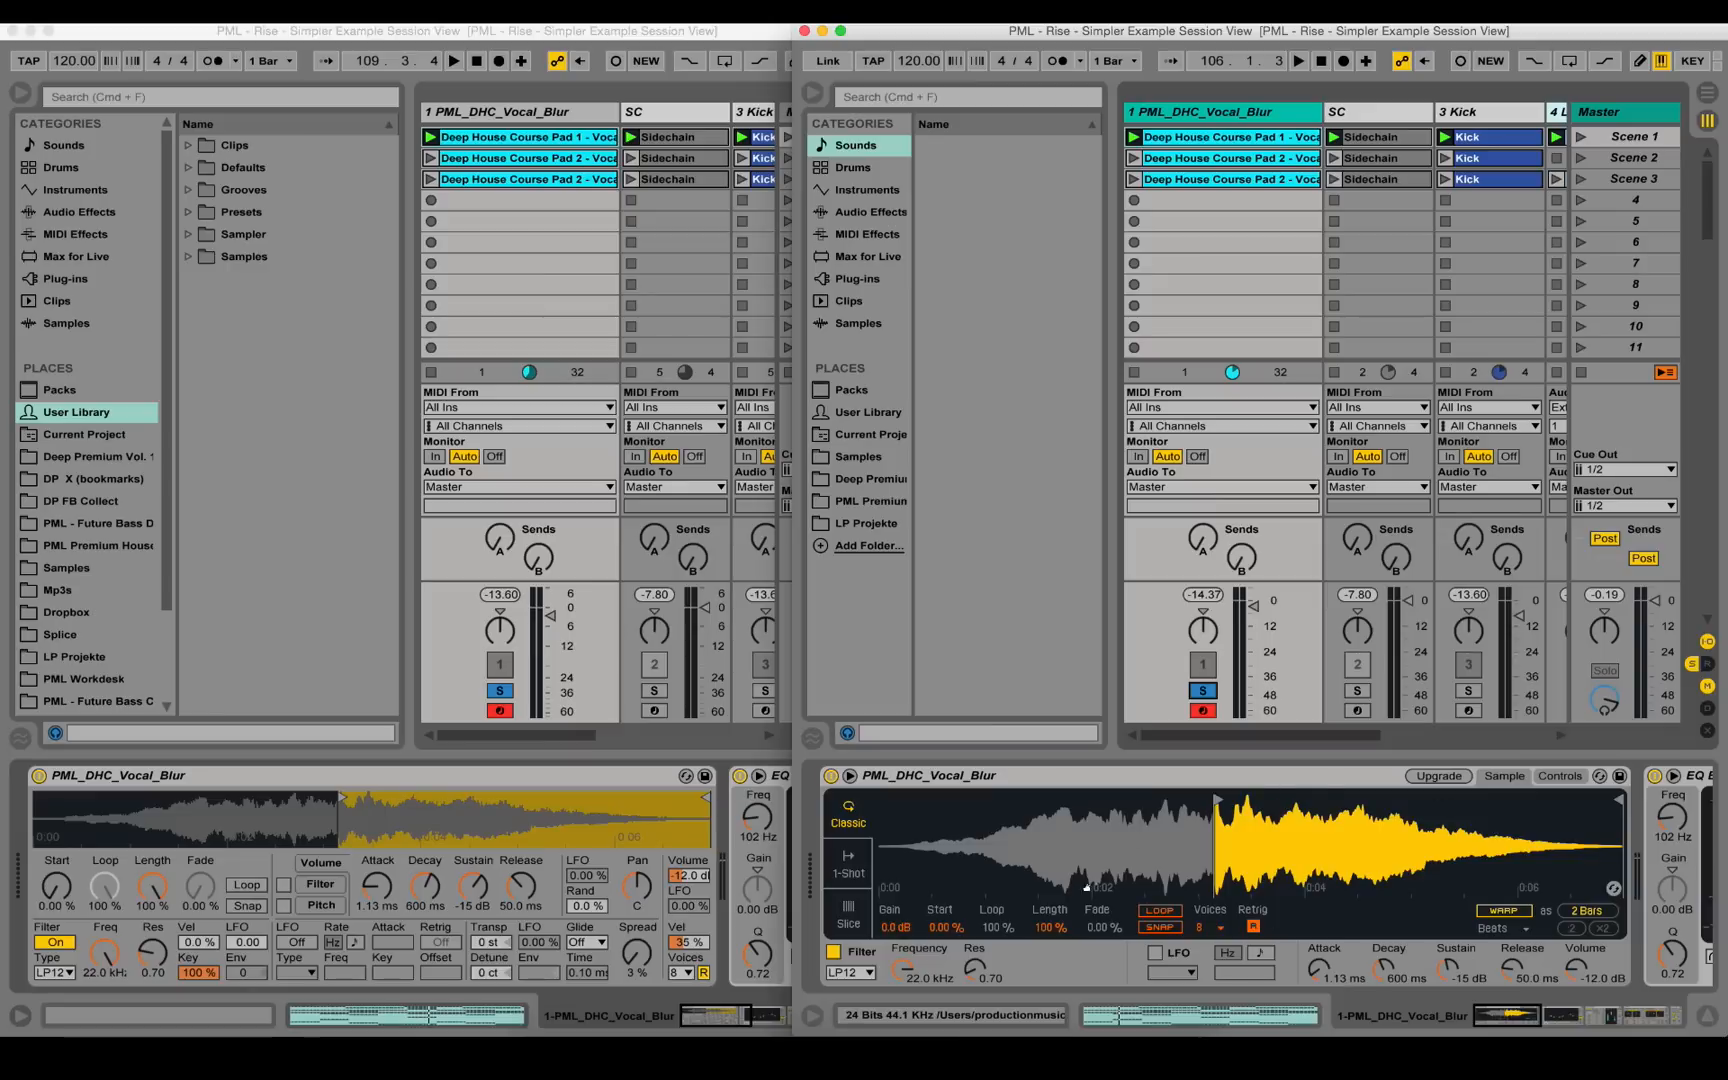
pyautogui.moveTo(1260, 850)
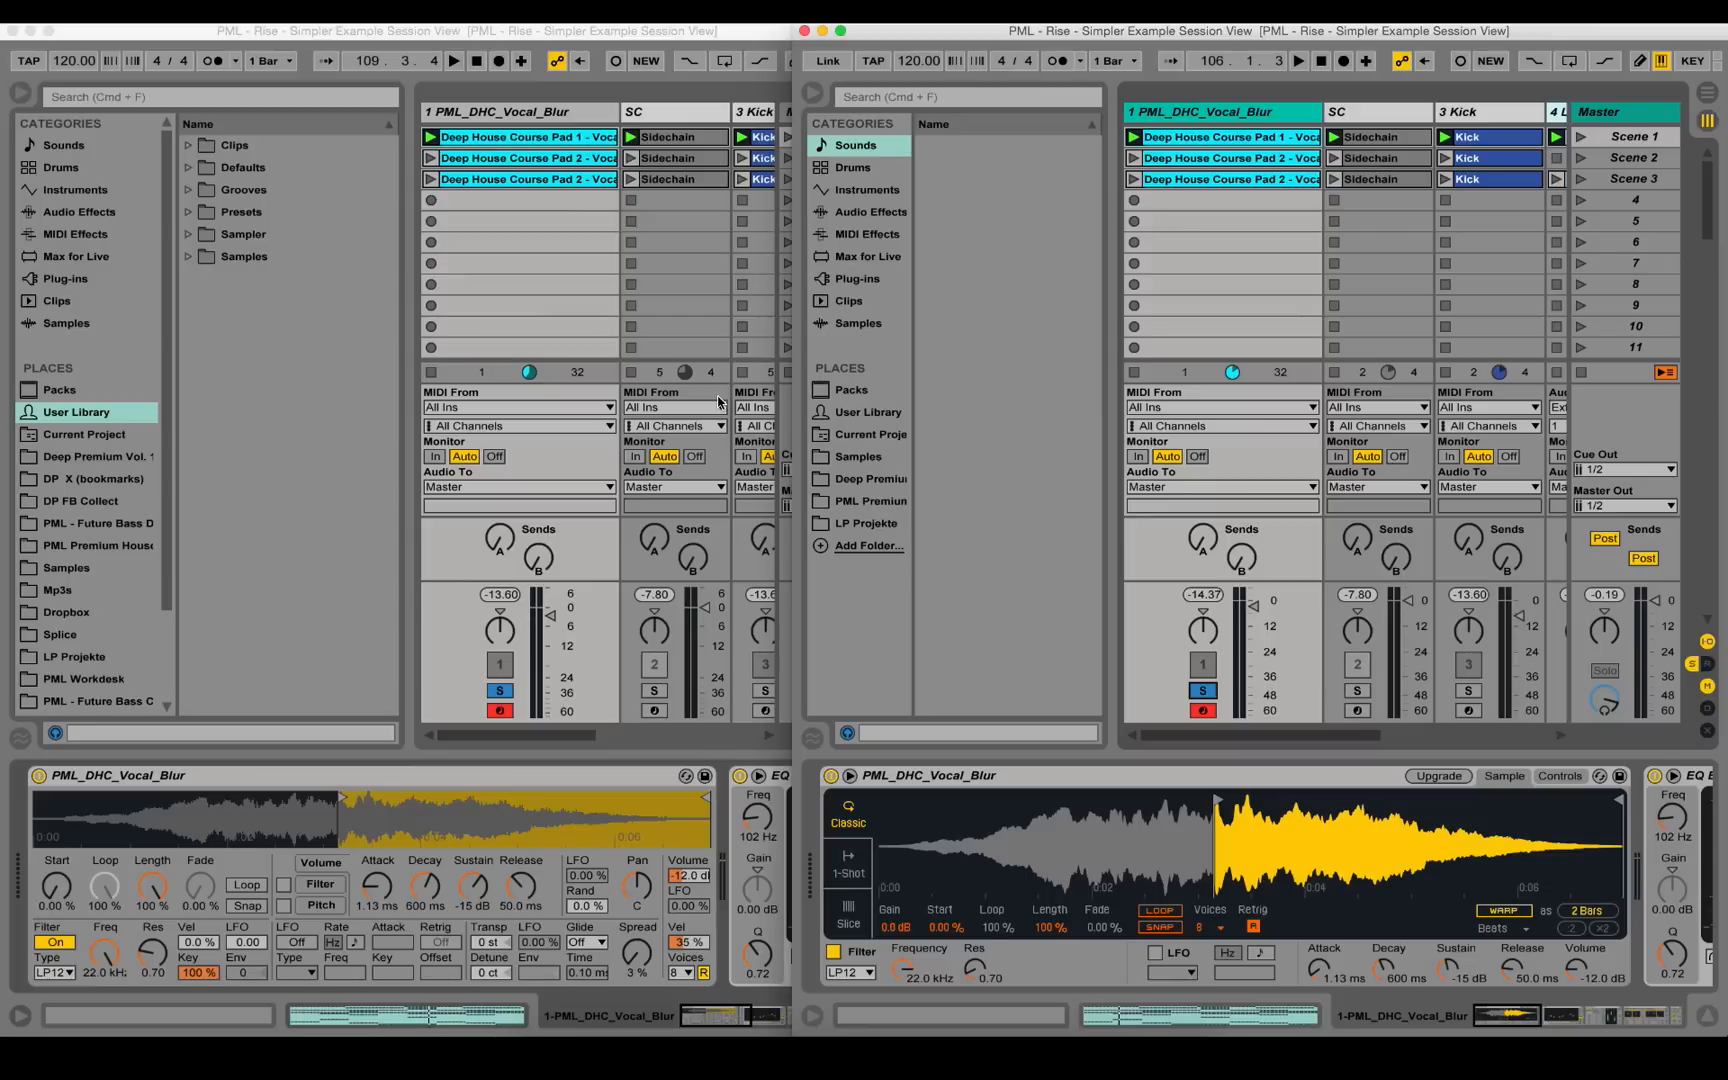
pyautogui.click(568, 117)
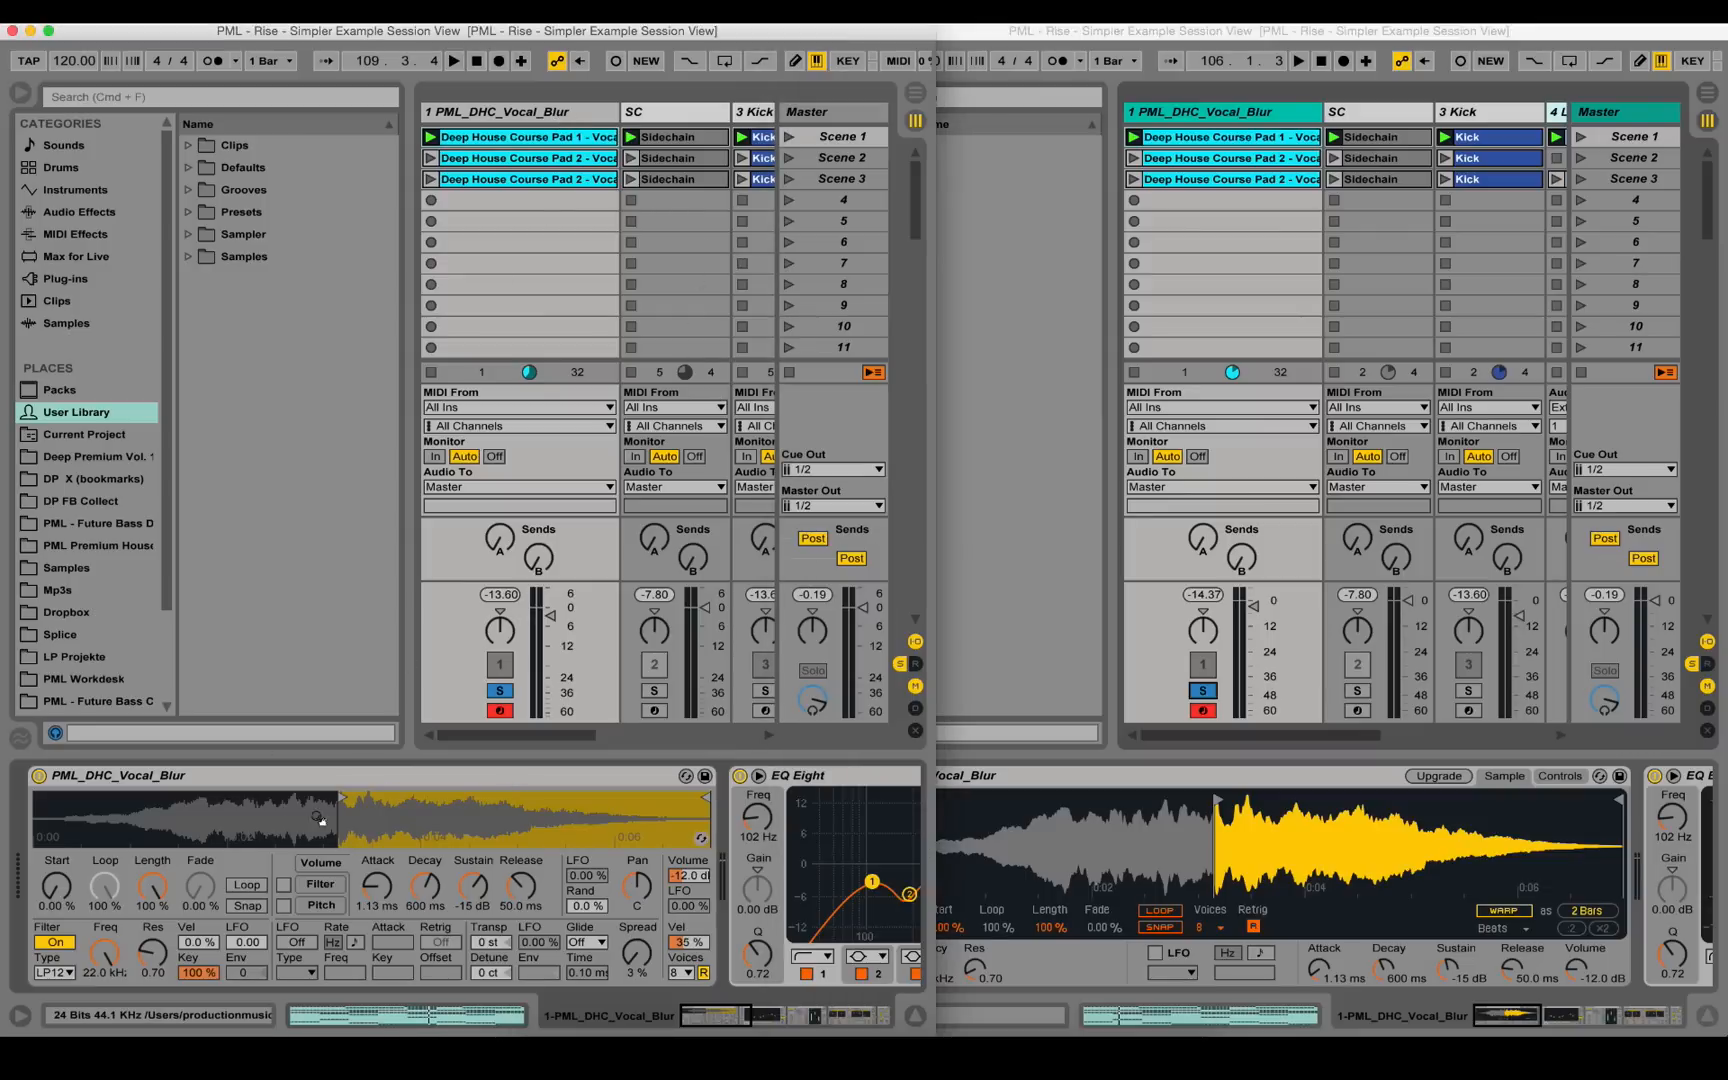
pyautogui.click(1121, 33)
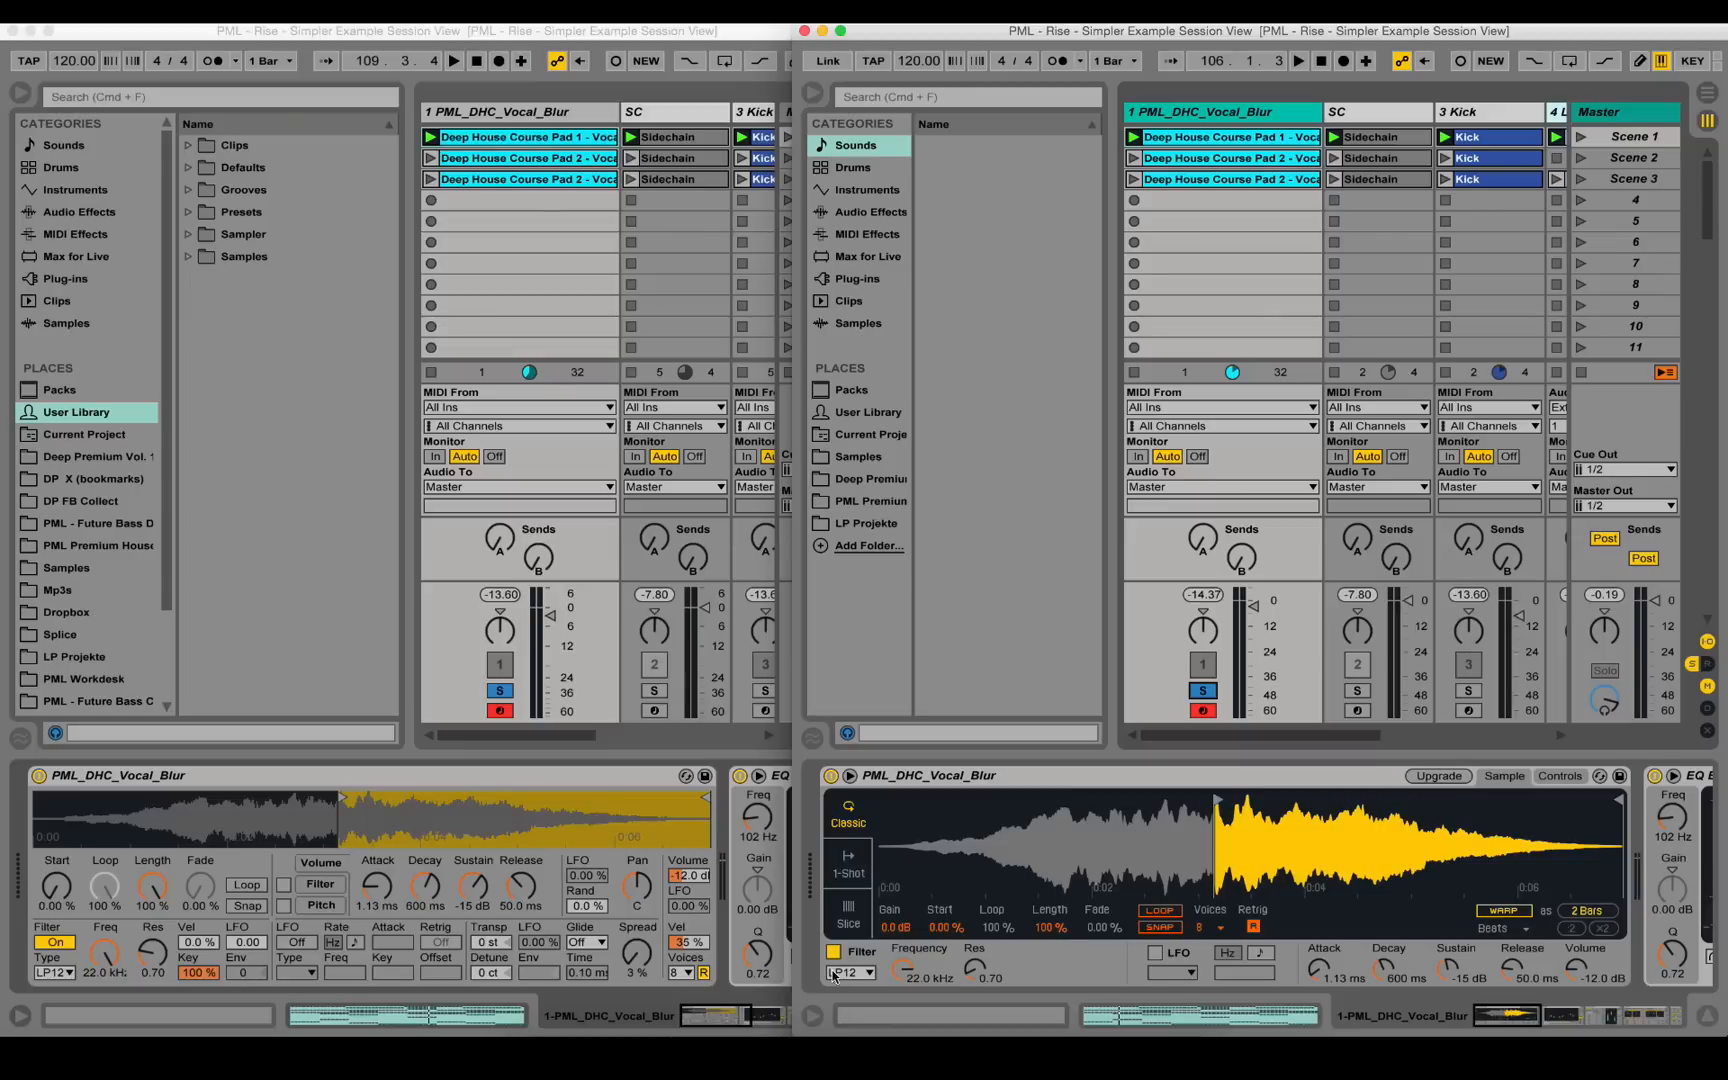
# - Check the older Simpler's filter types, then upgrade the pad's Simpler in the newer window
pyautogui.click(70, 972)
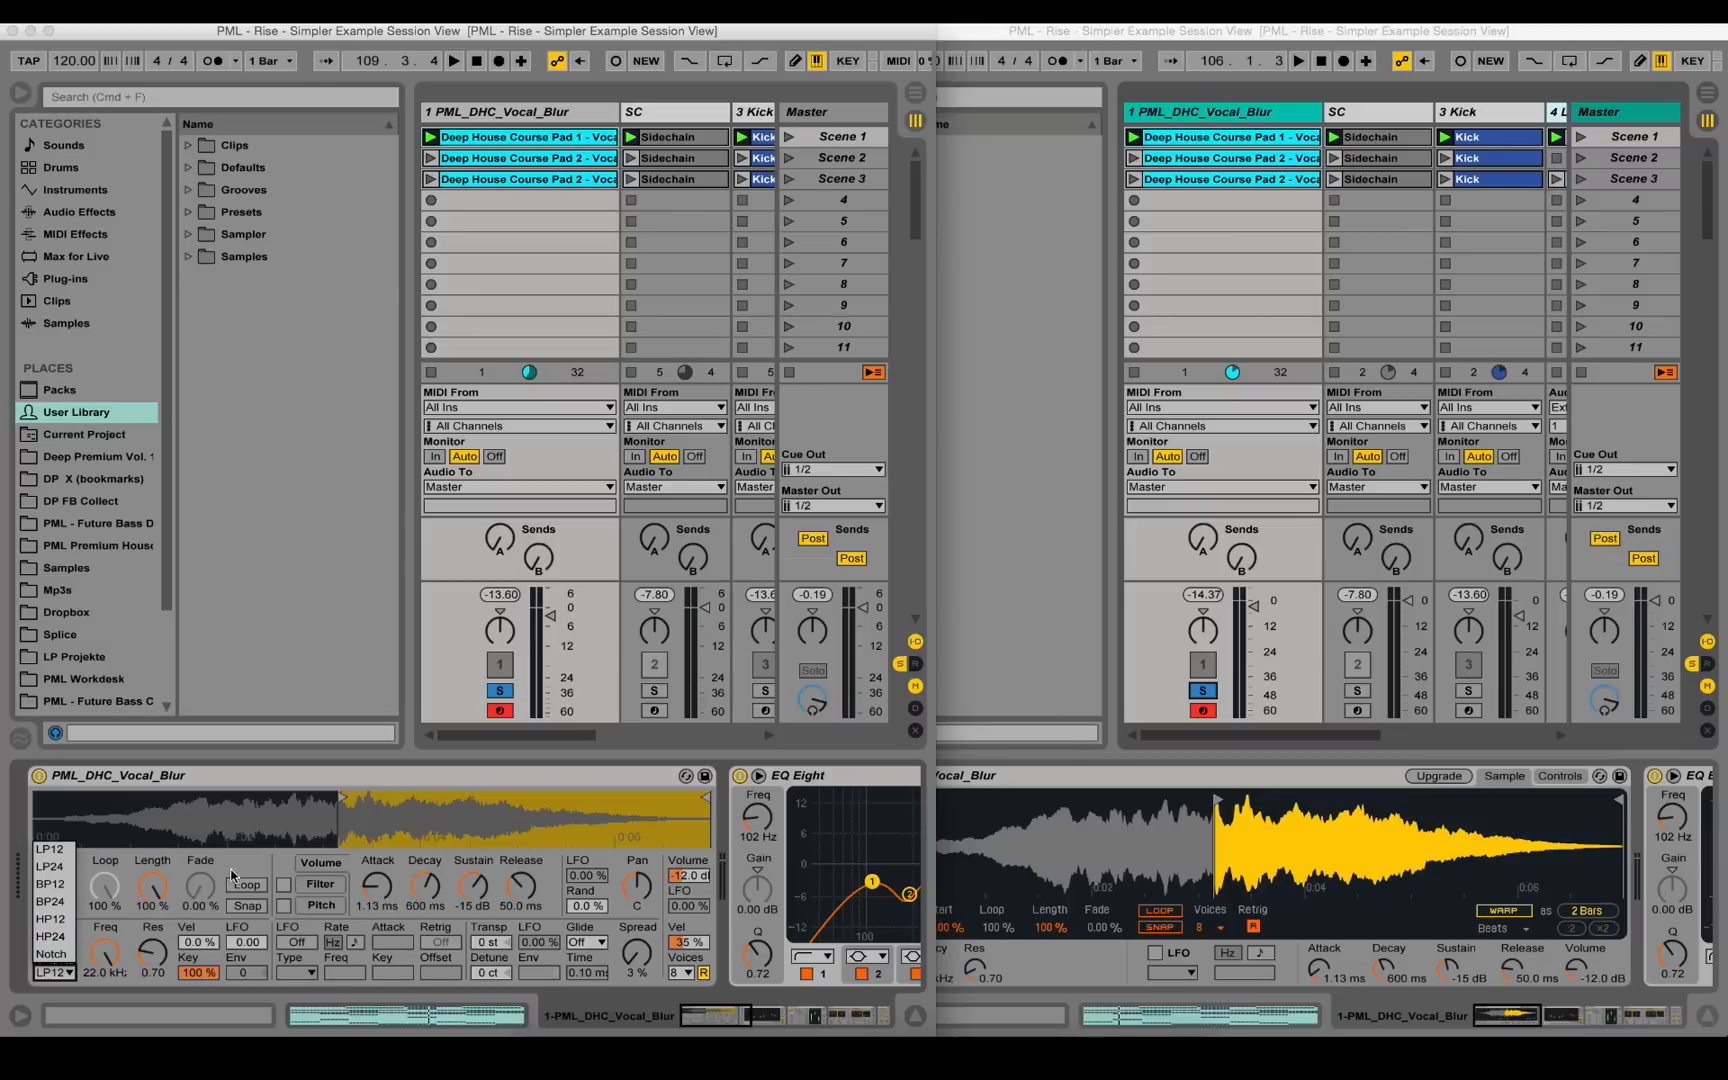
pyautogui.click(810, 786)
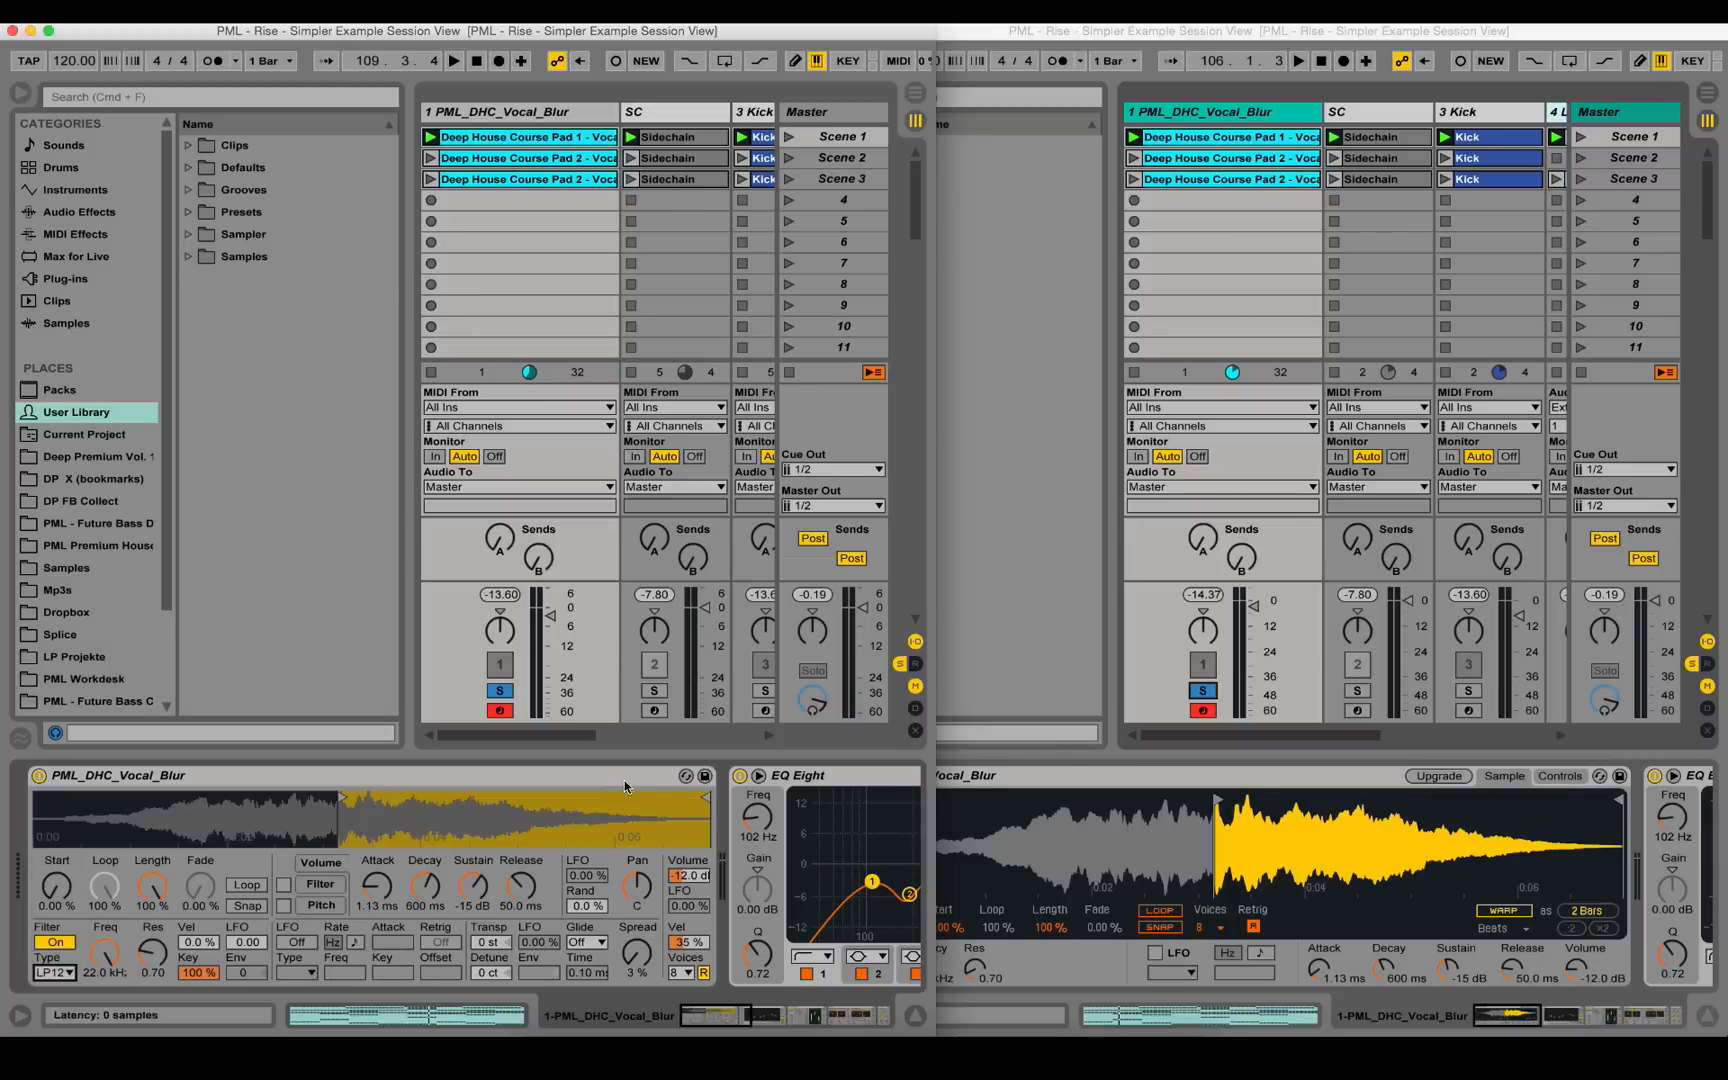
pyautogui.click(999, 810)
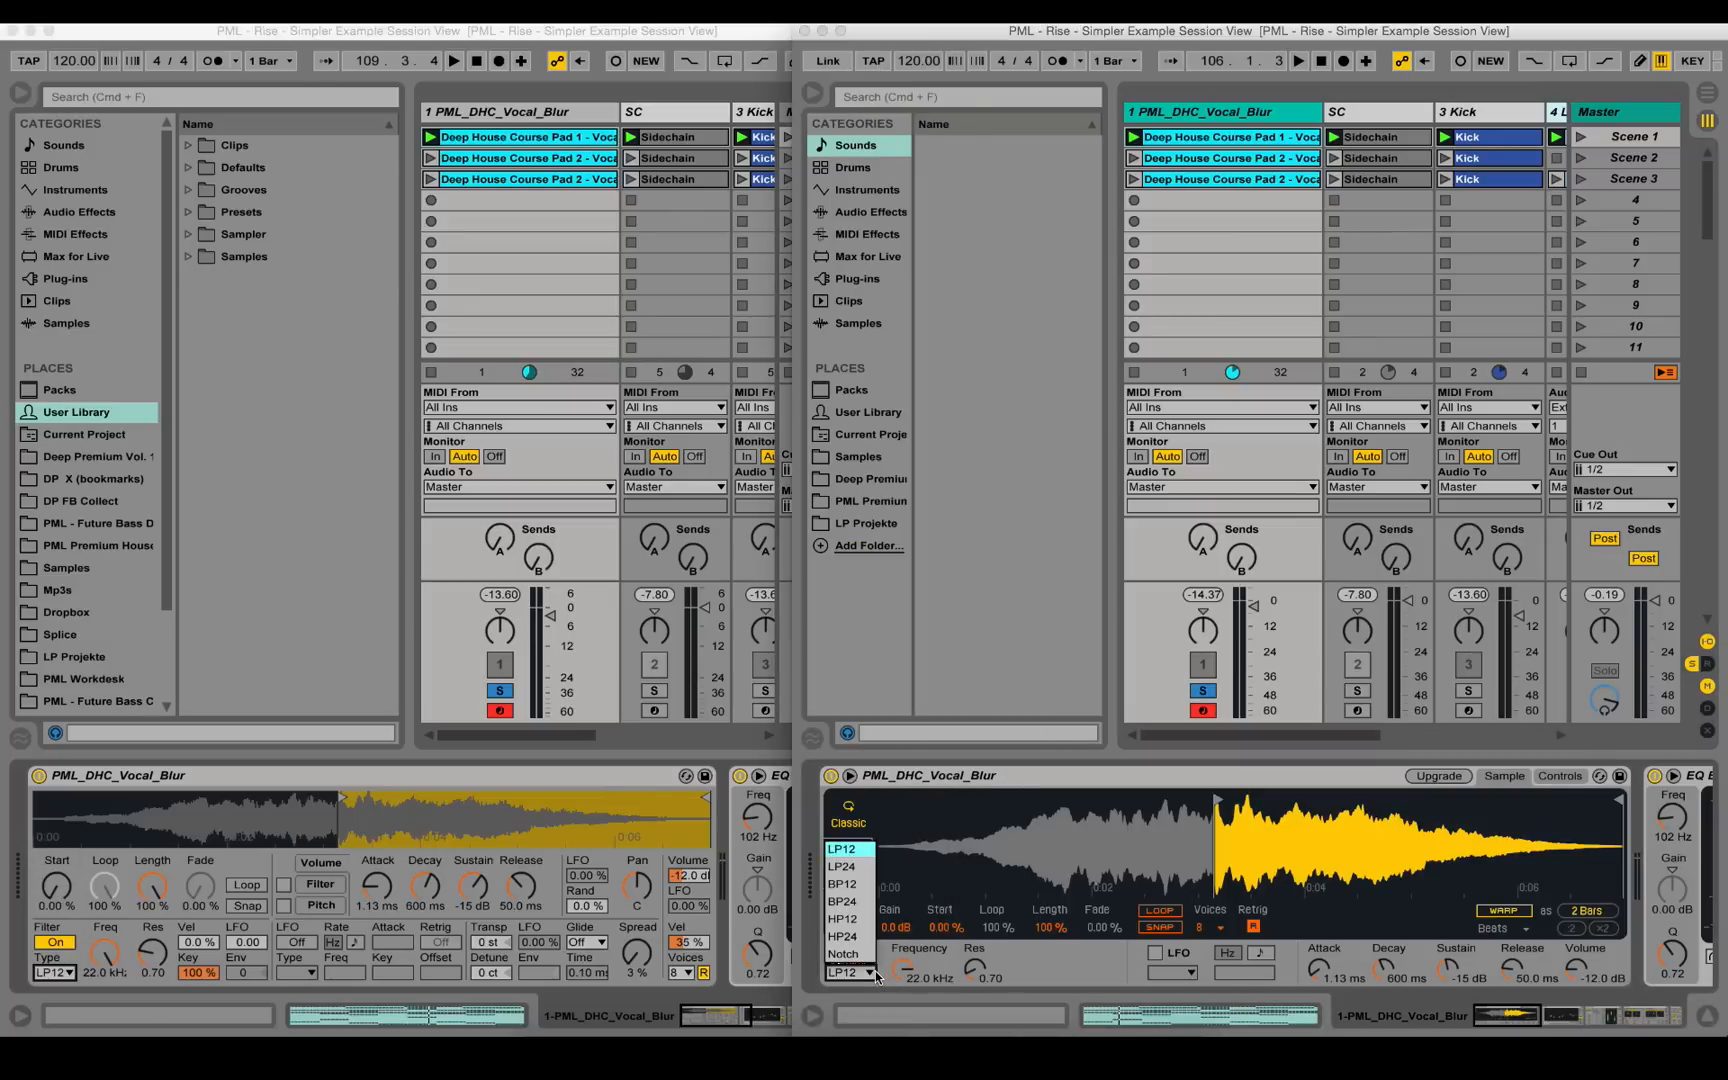
pyautogui.click(1439, 776)
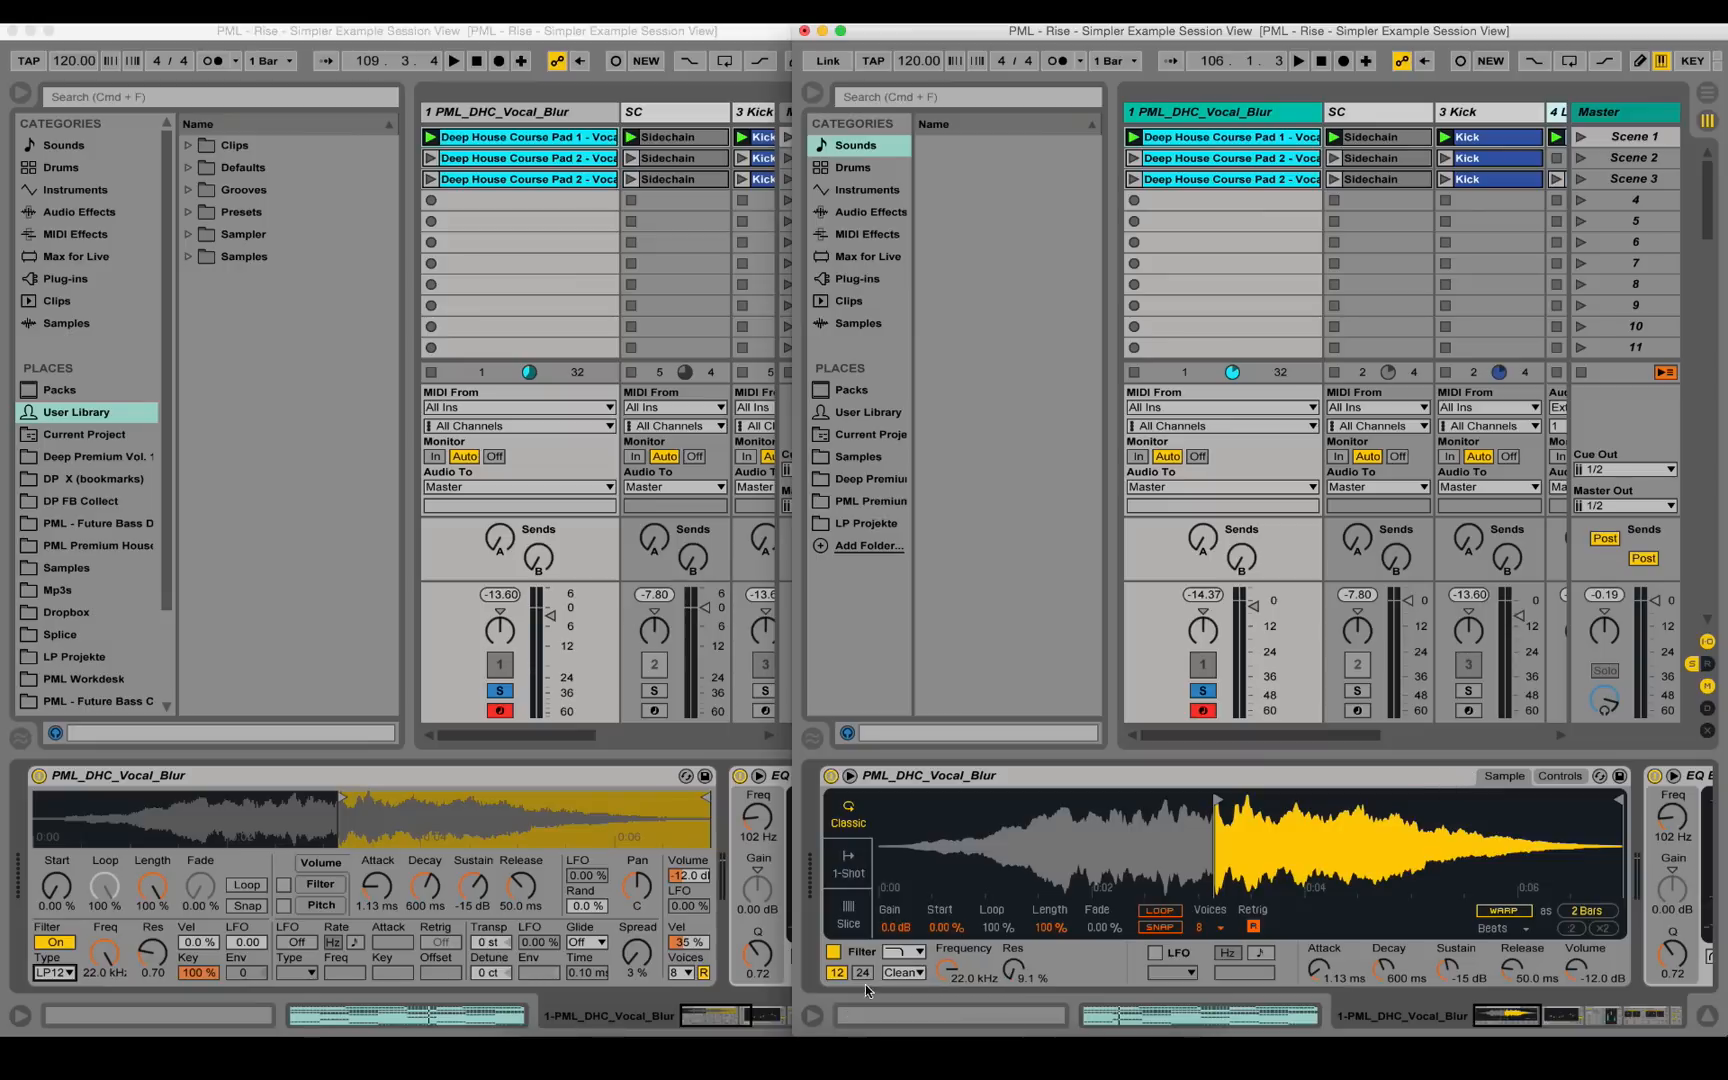
# - Inspect the new Simpler's filter shapes and circuit list, keeping the Clean circuit selected
pyautogui.click(921, 954)
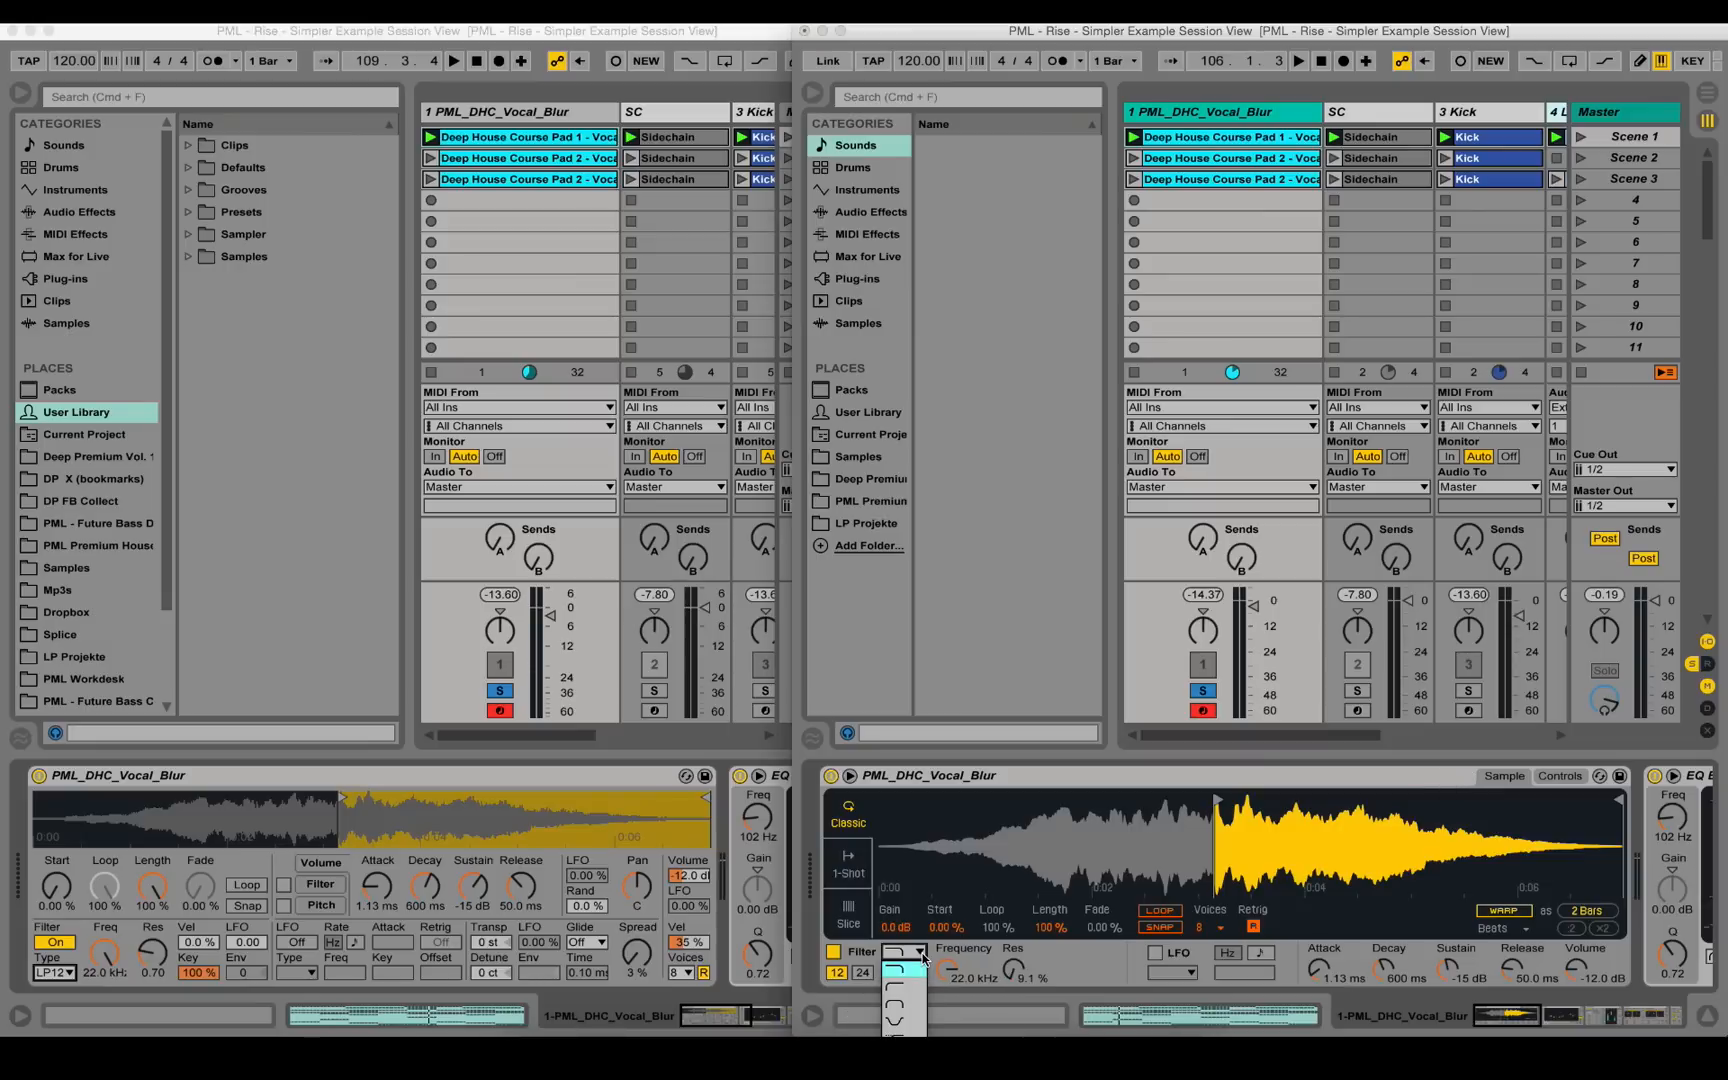
pyautogui.click(921, 954)
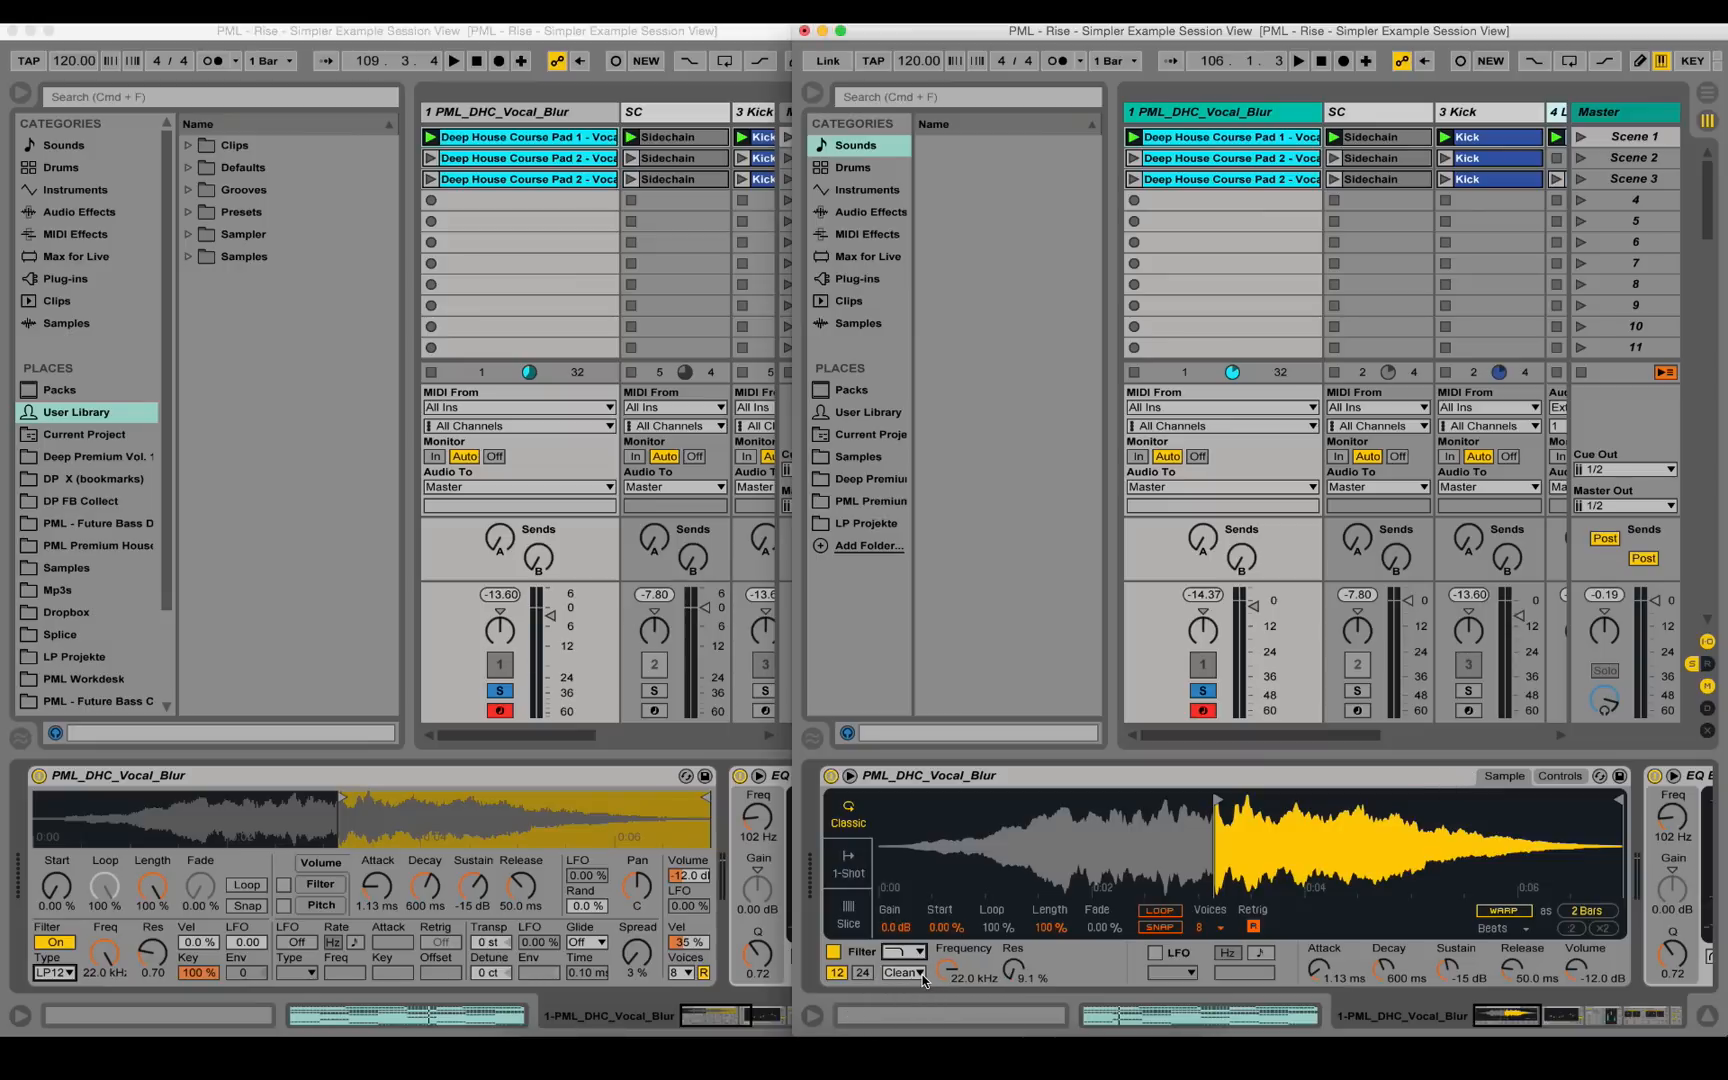
pyautogui.click(905, 975)
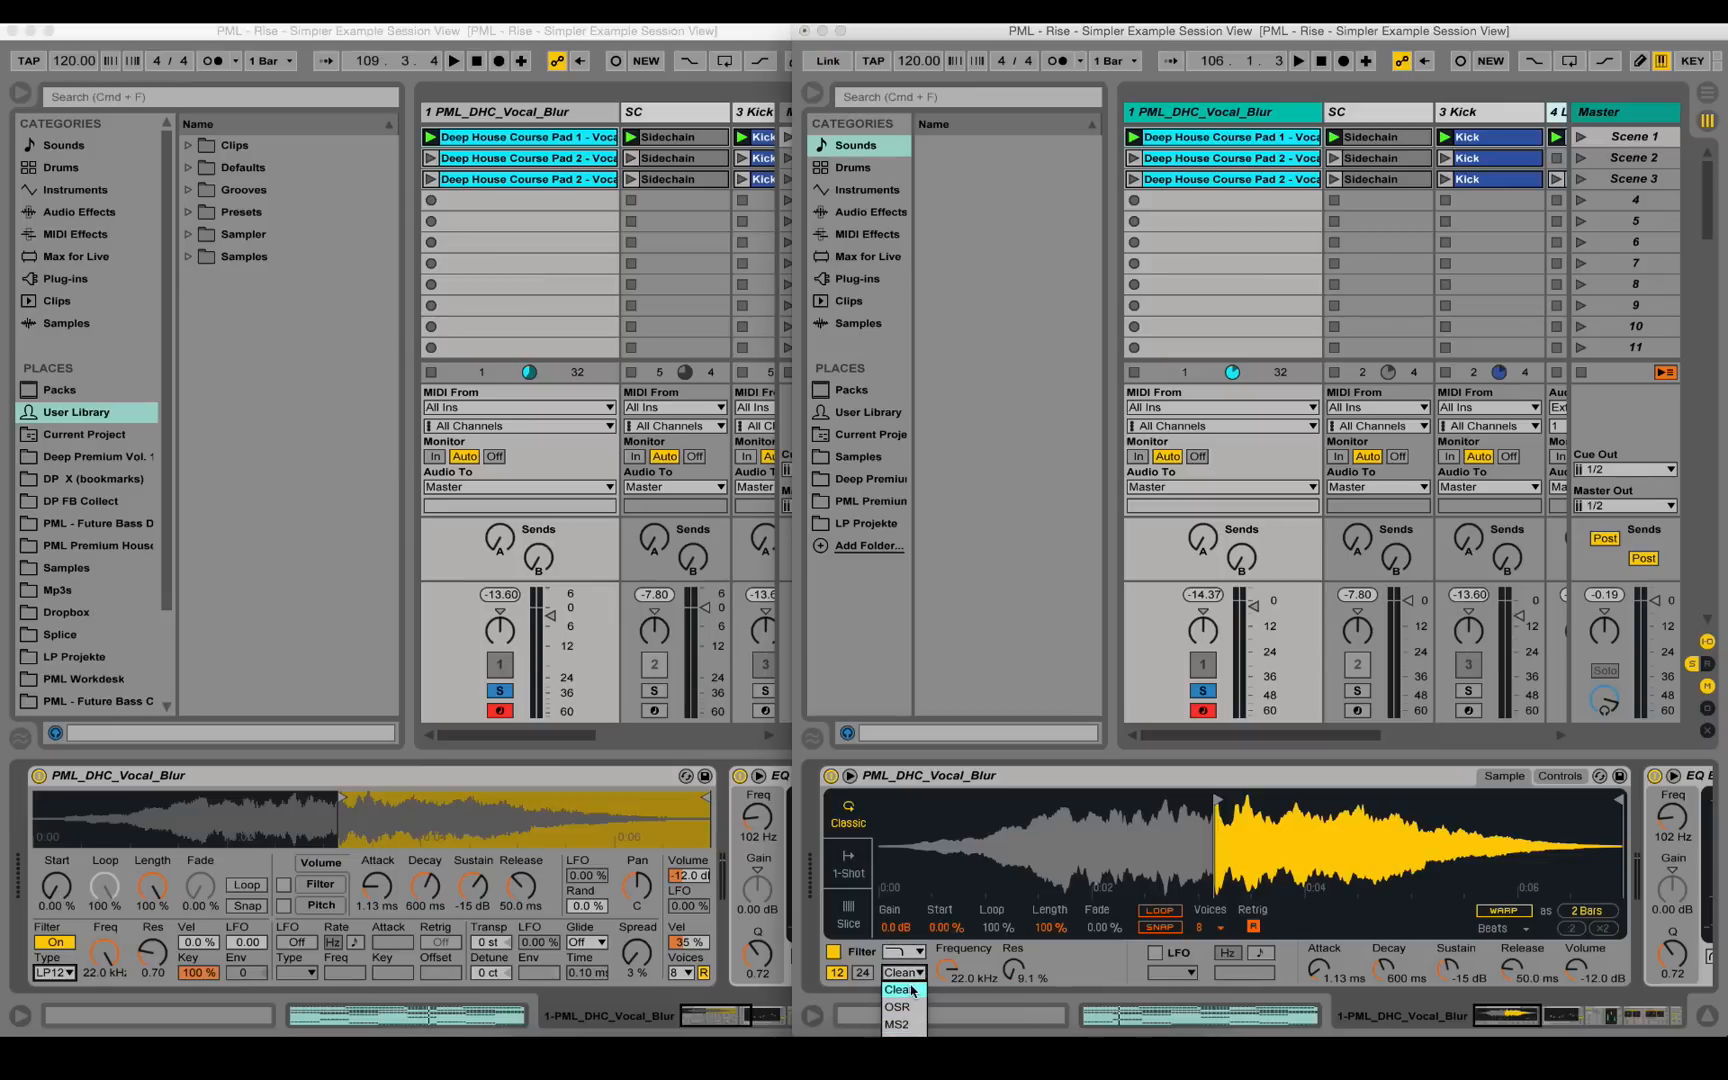
pyautogui.click(902, 989)
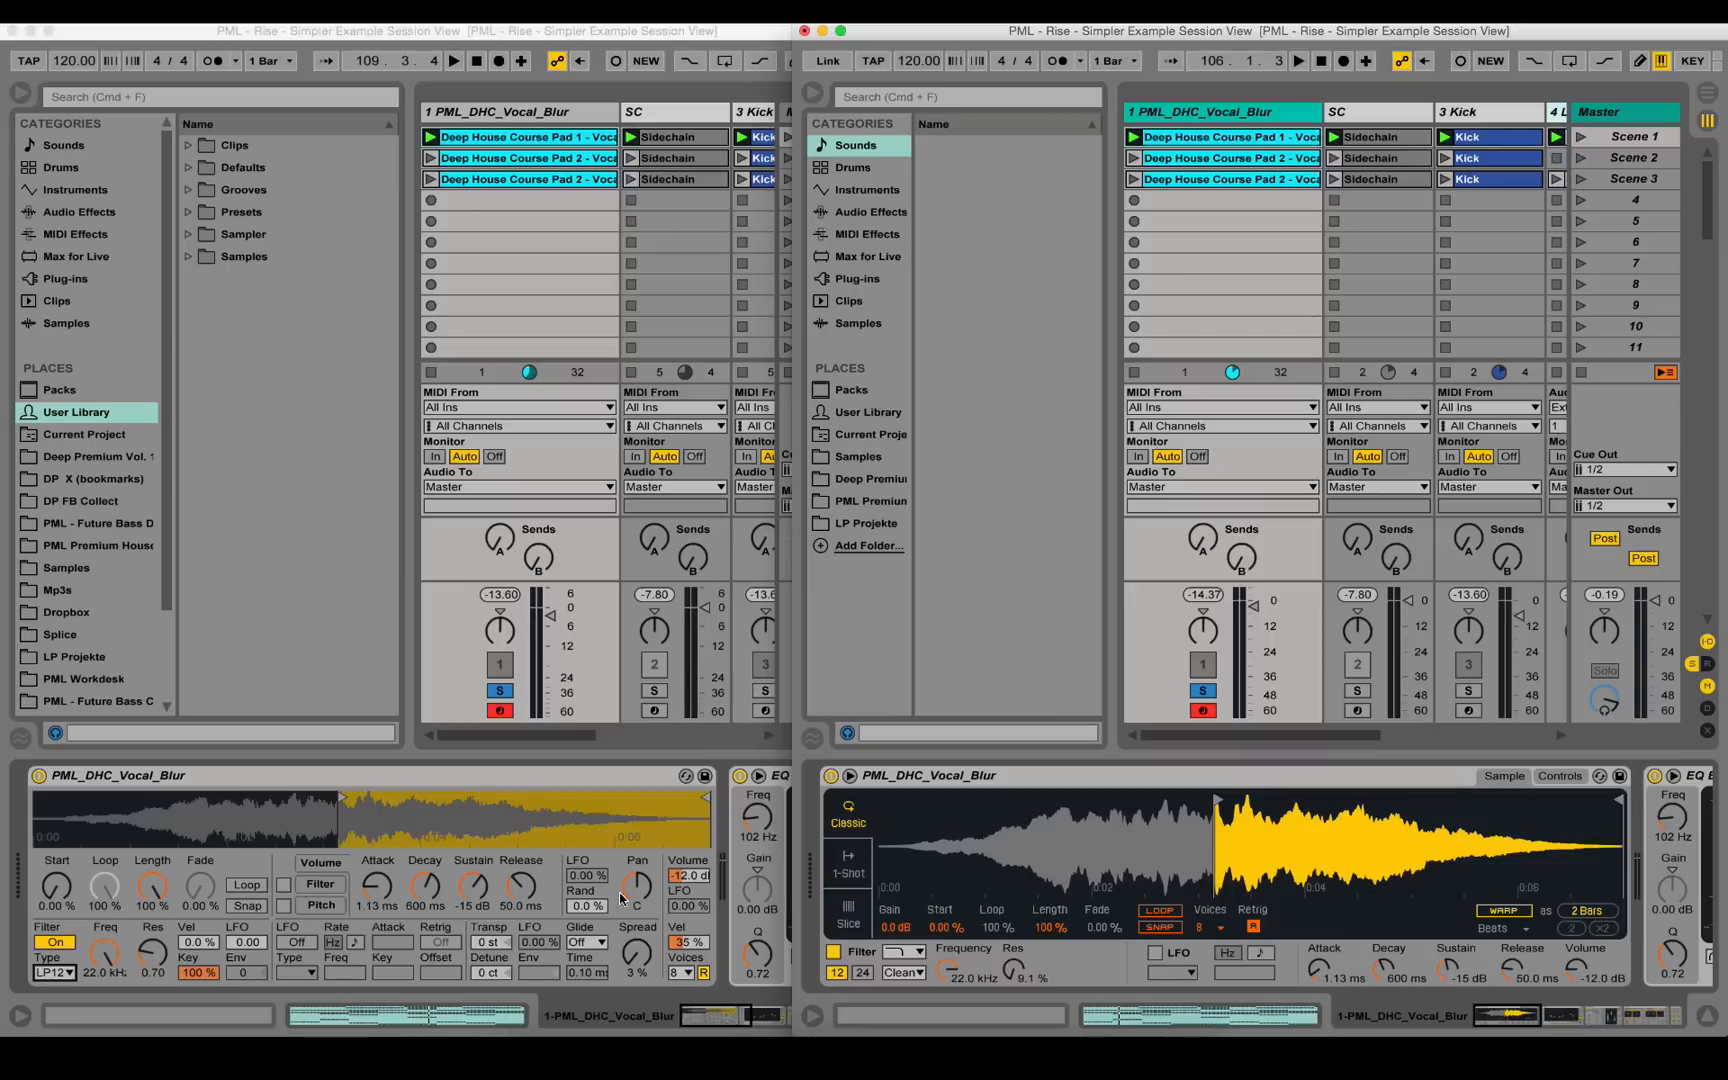
pyautogui.click(850, 864)
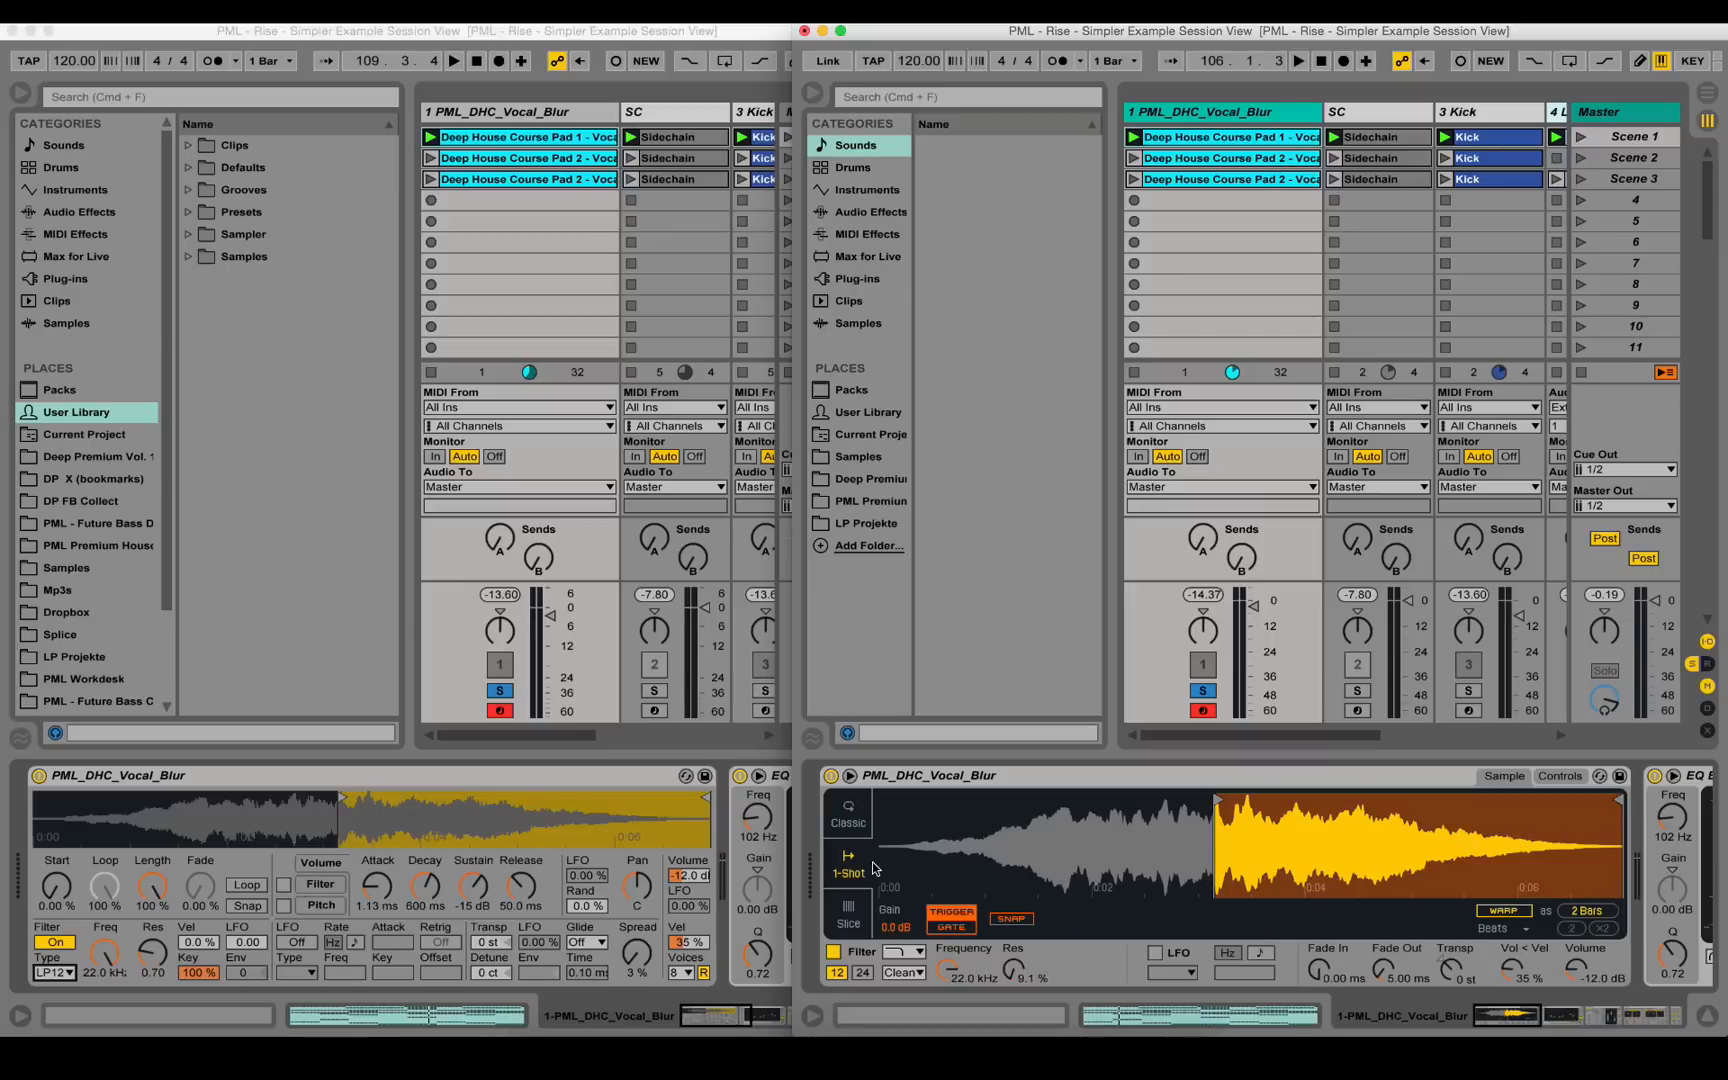
pyautogui.click(848, 918)
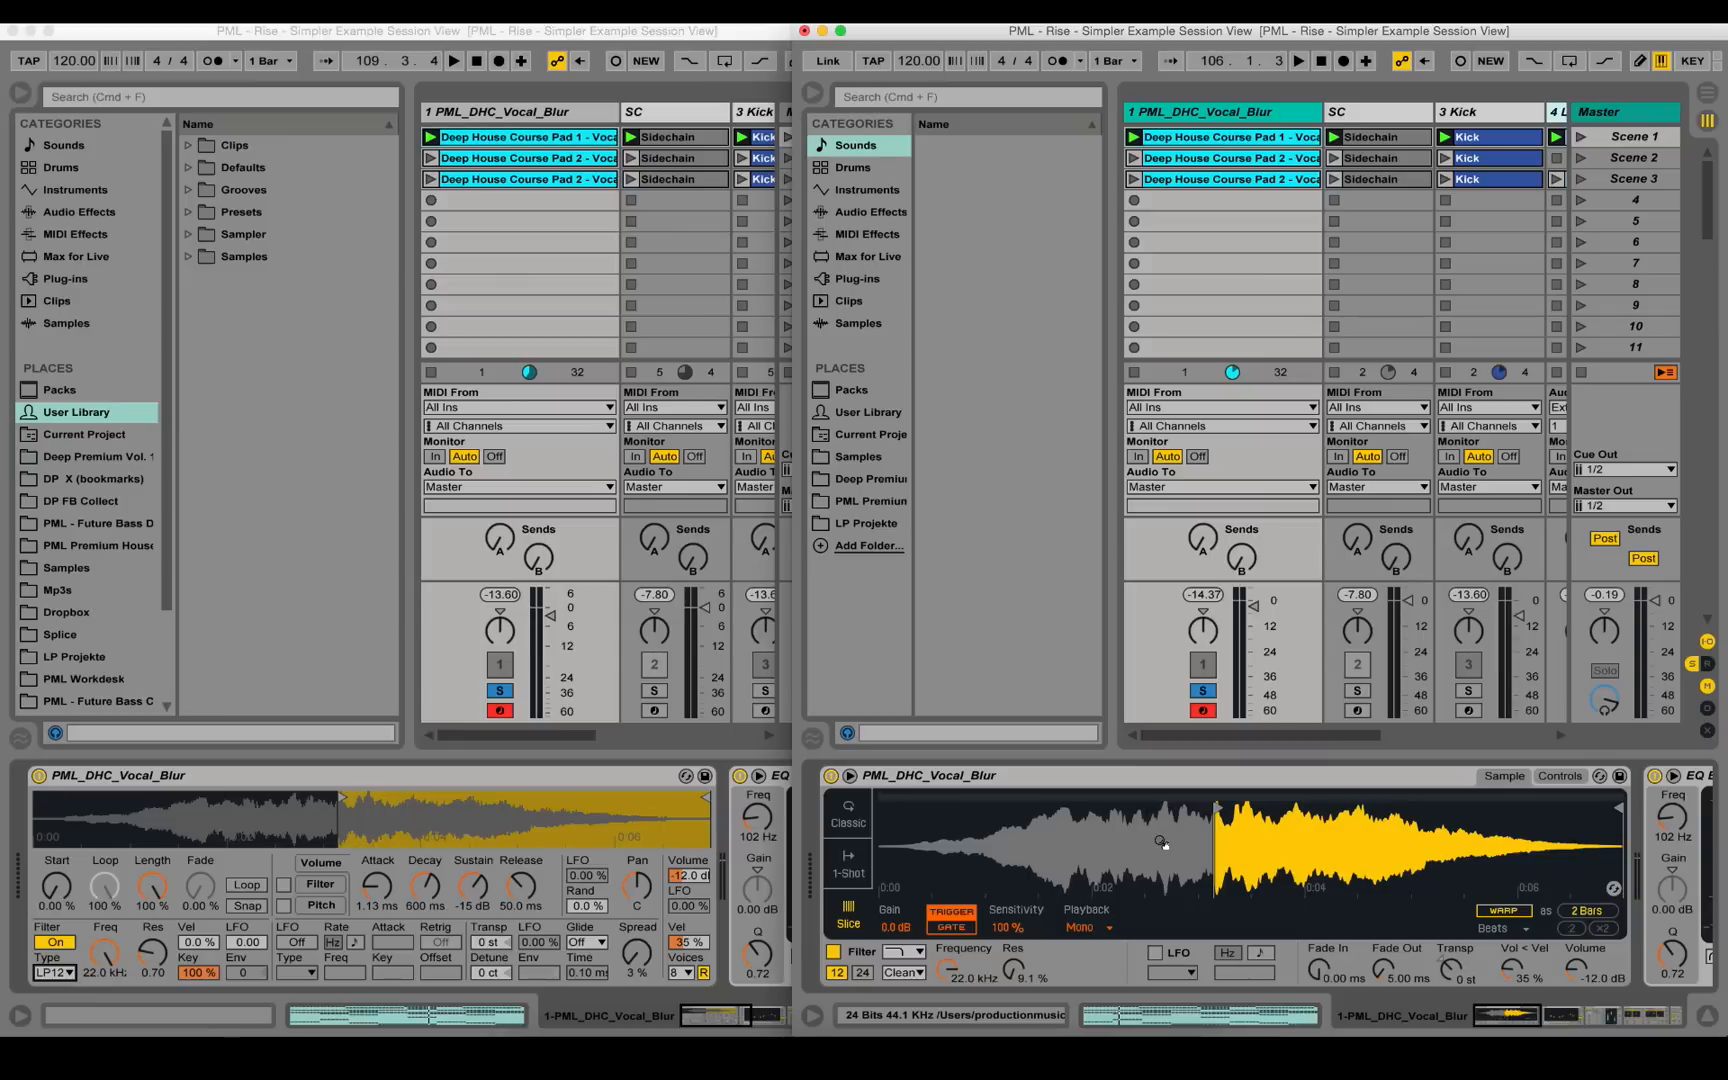
pyautogui.click(851, 819)
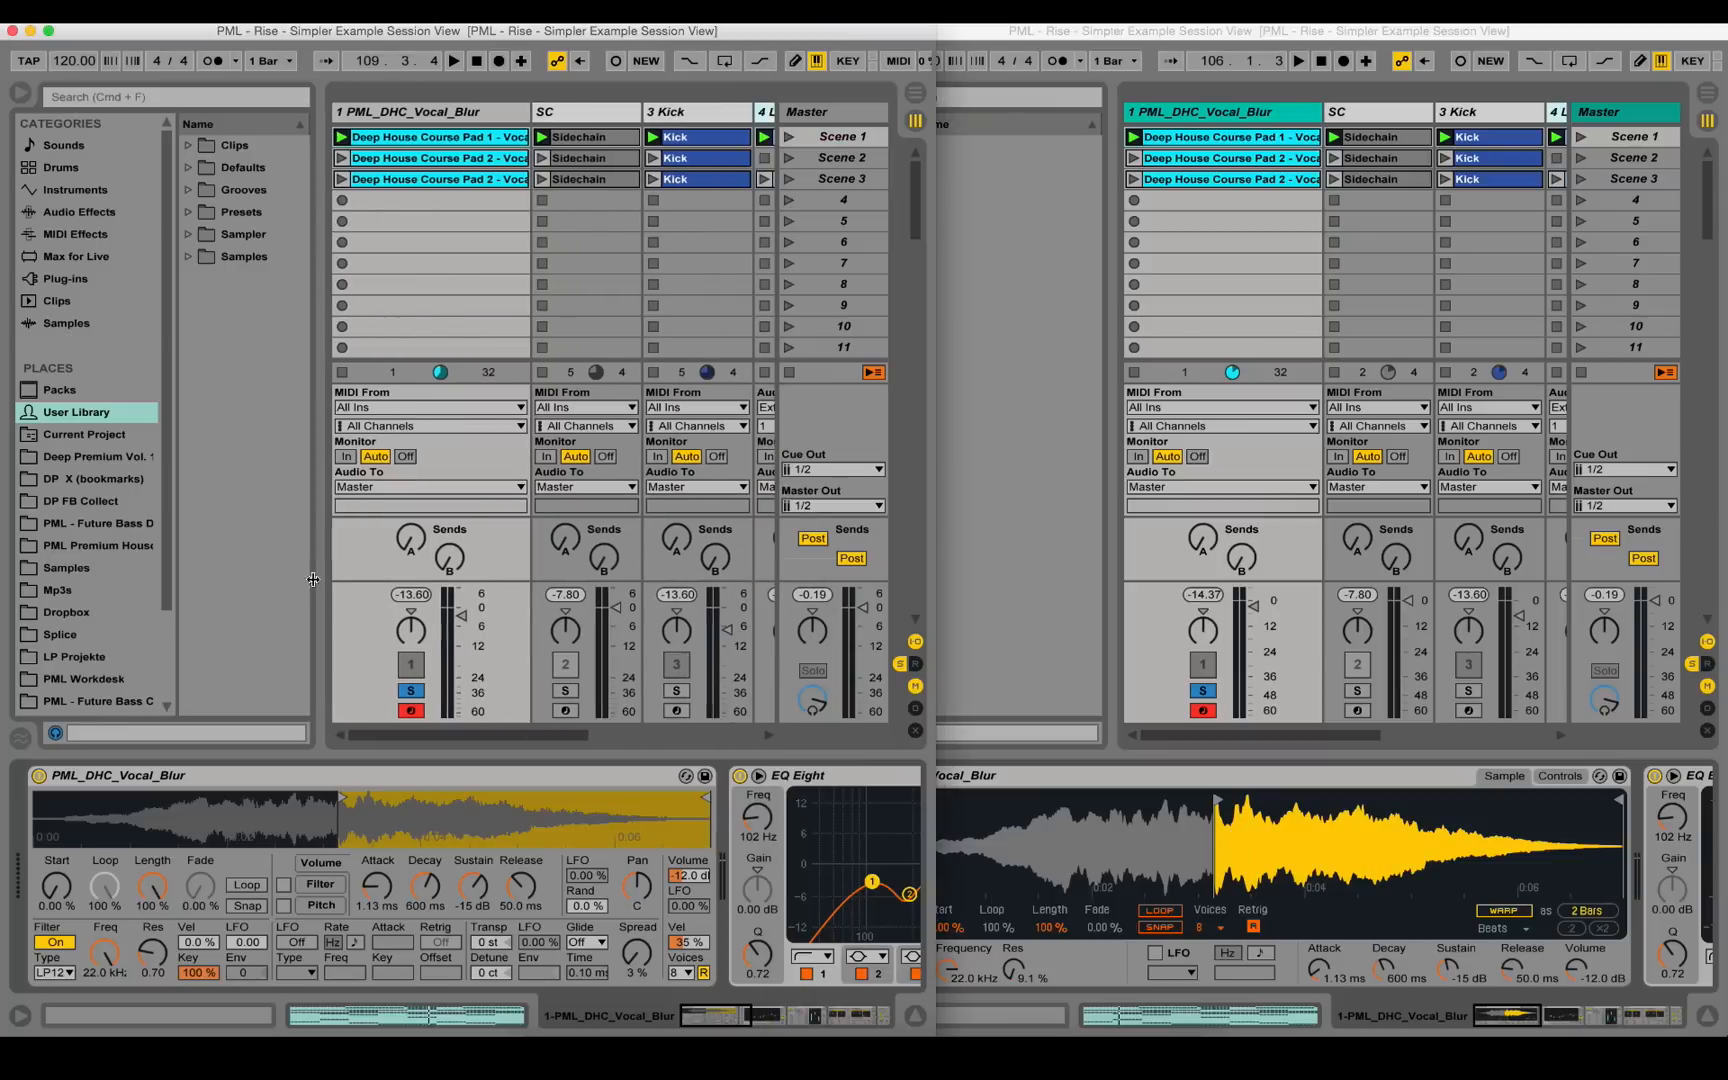
# - Narrow the browser in both windows so each session view shows more tracks
pyautogui.moveTo(413, 601); pyautogui.dragTo(292, 581)
pyautogui.click(986, 375)
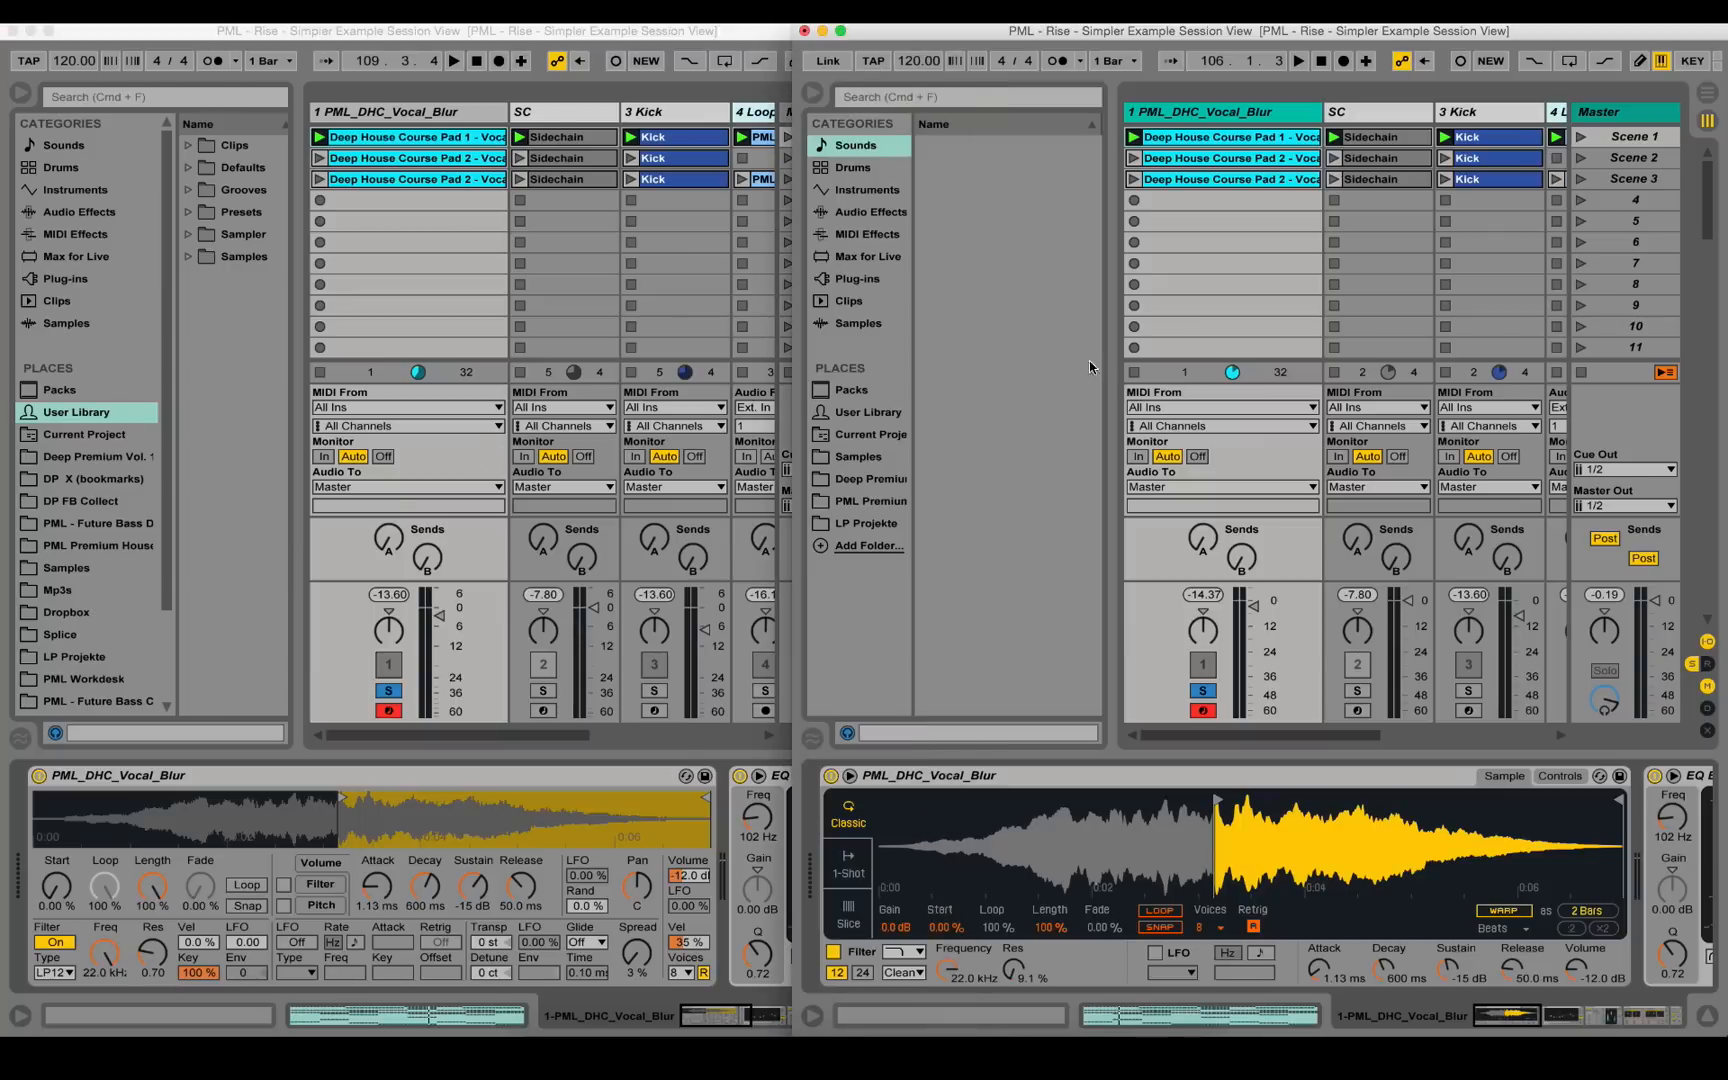
pyautogui.moveTo(1113, 365); pyautogui.dragTo(1009, 367)
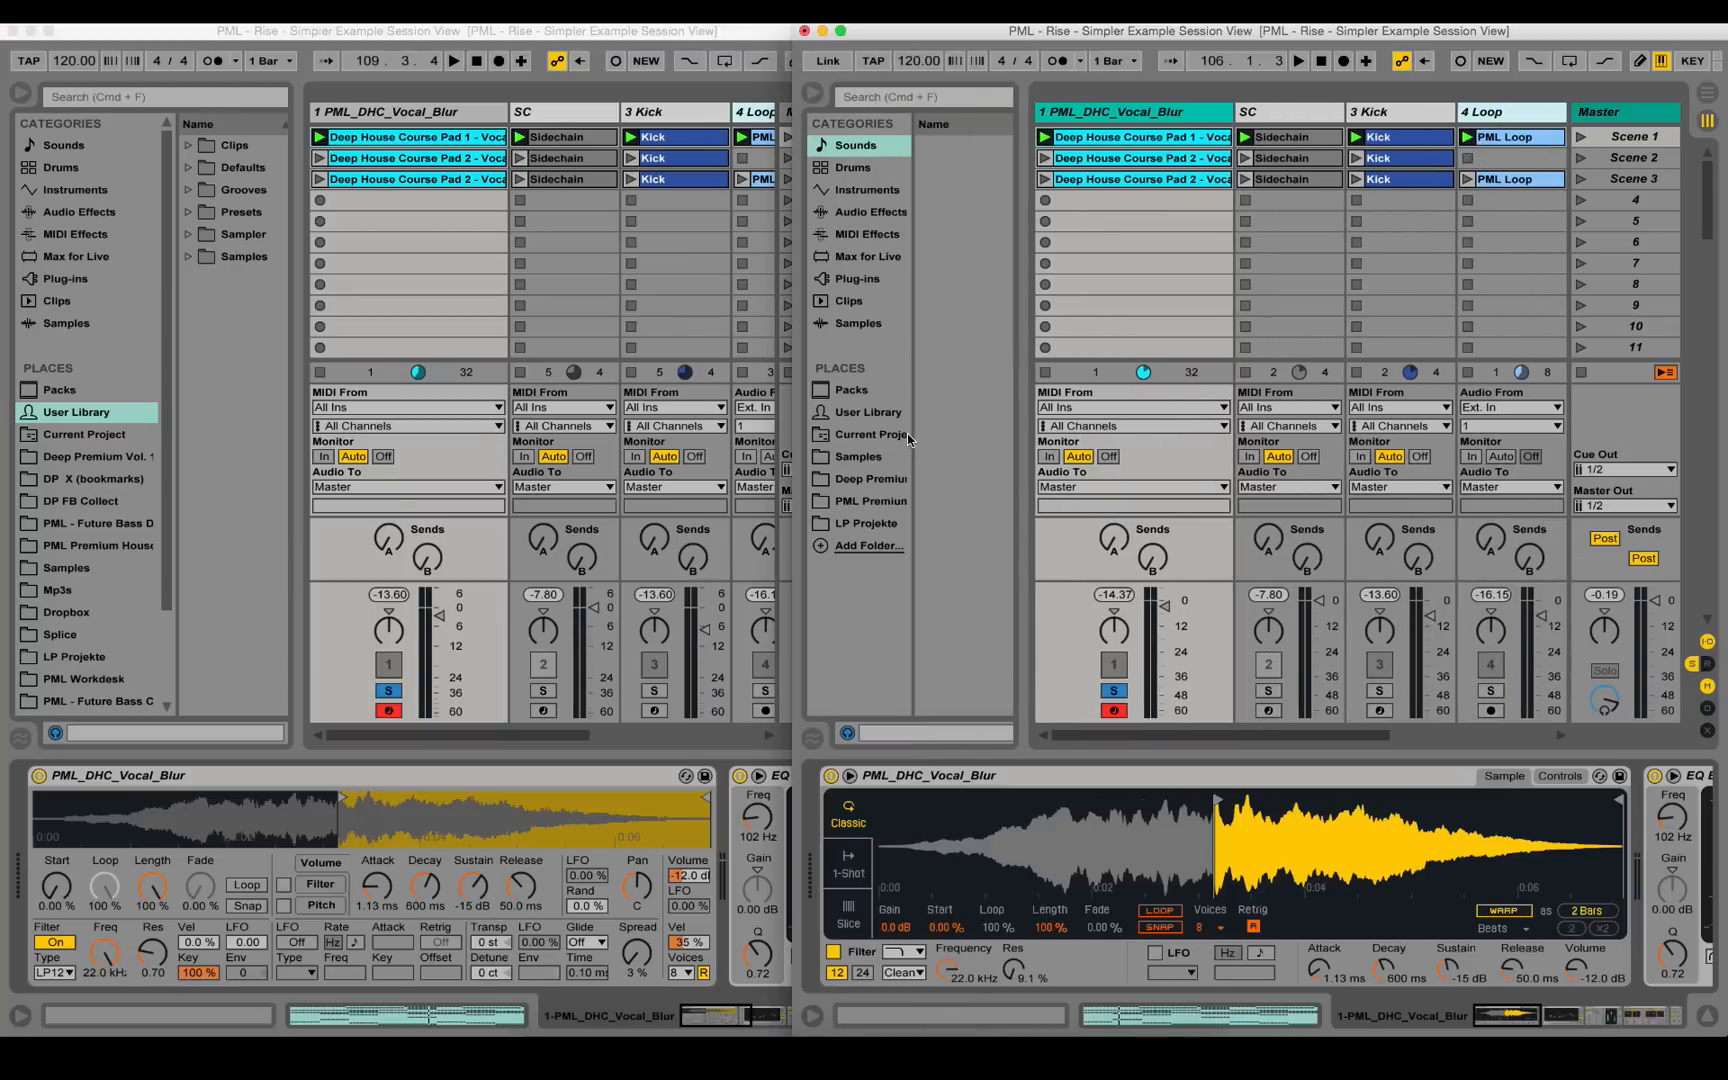
pyautogui.click(377, 190)
# - Peek at the vocal pad clip's notes, toggle the track's record arm and launch the first pad clip
pyautogui.doubleClick(382, 139)
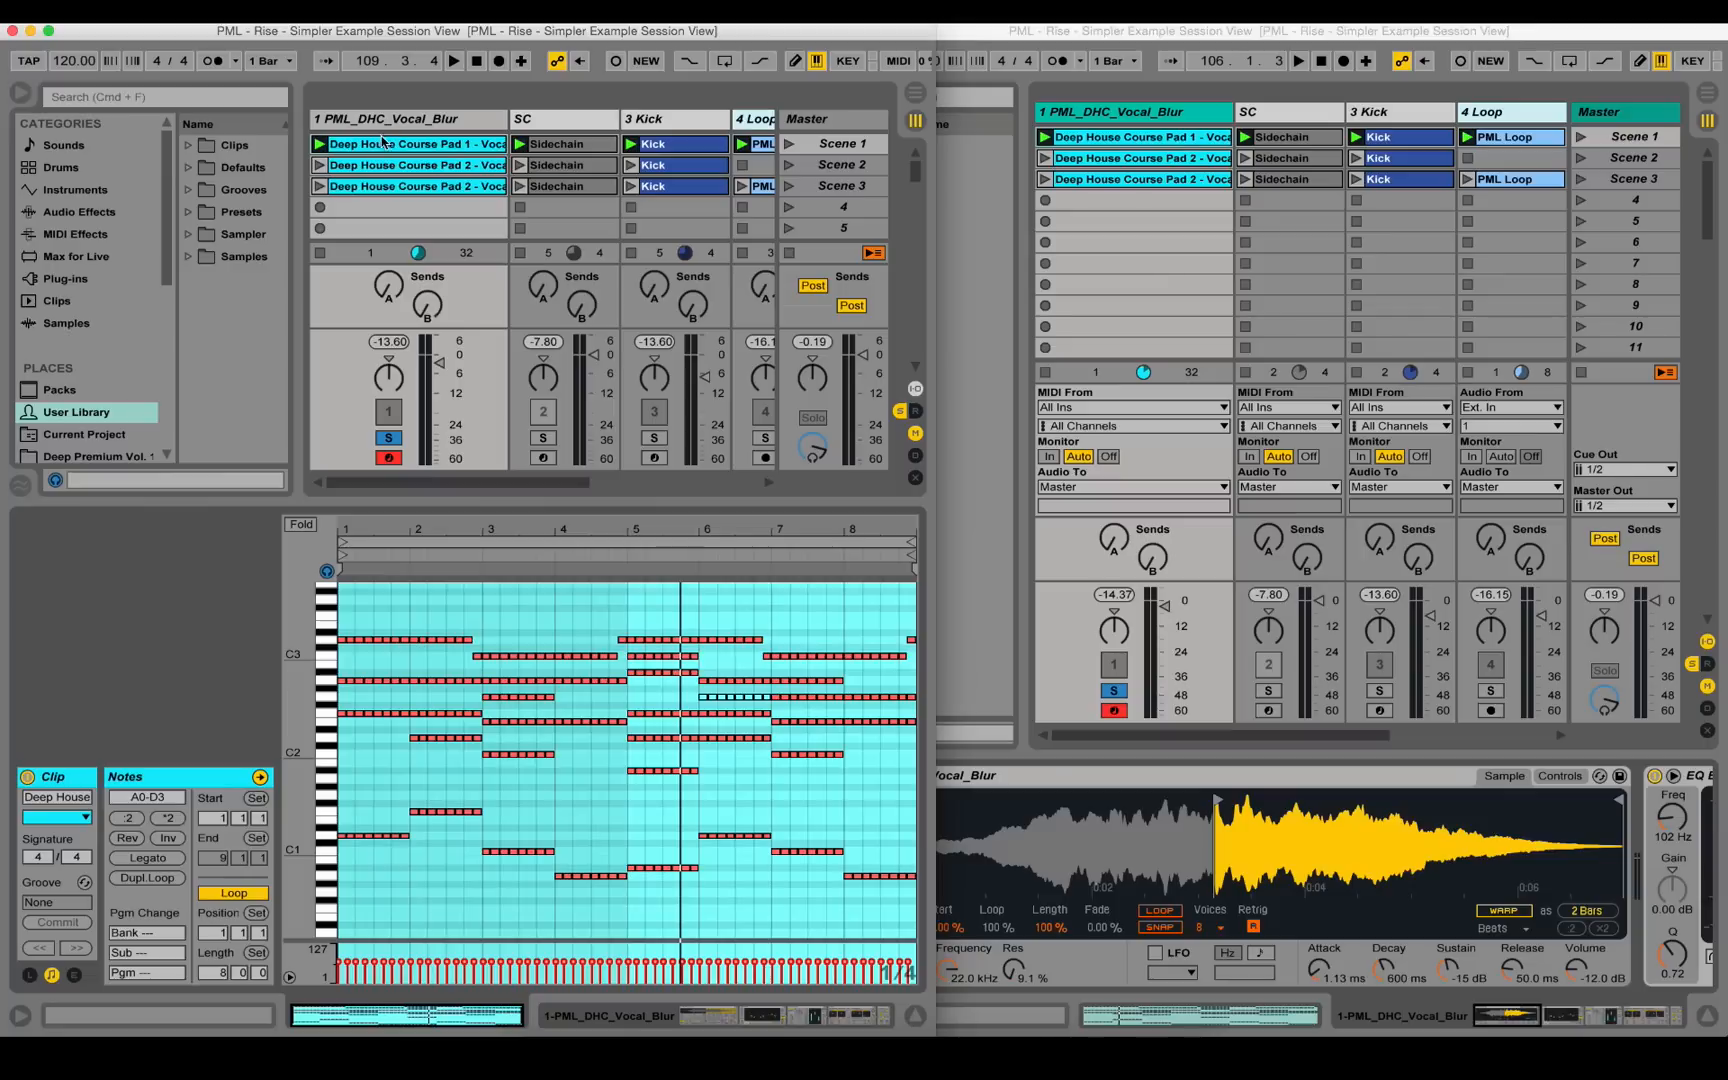
pyautogui.click(838, 1017)
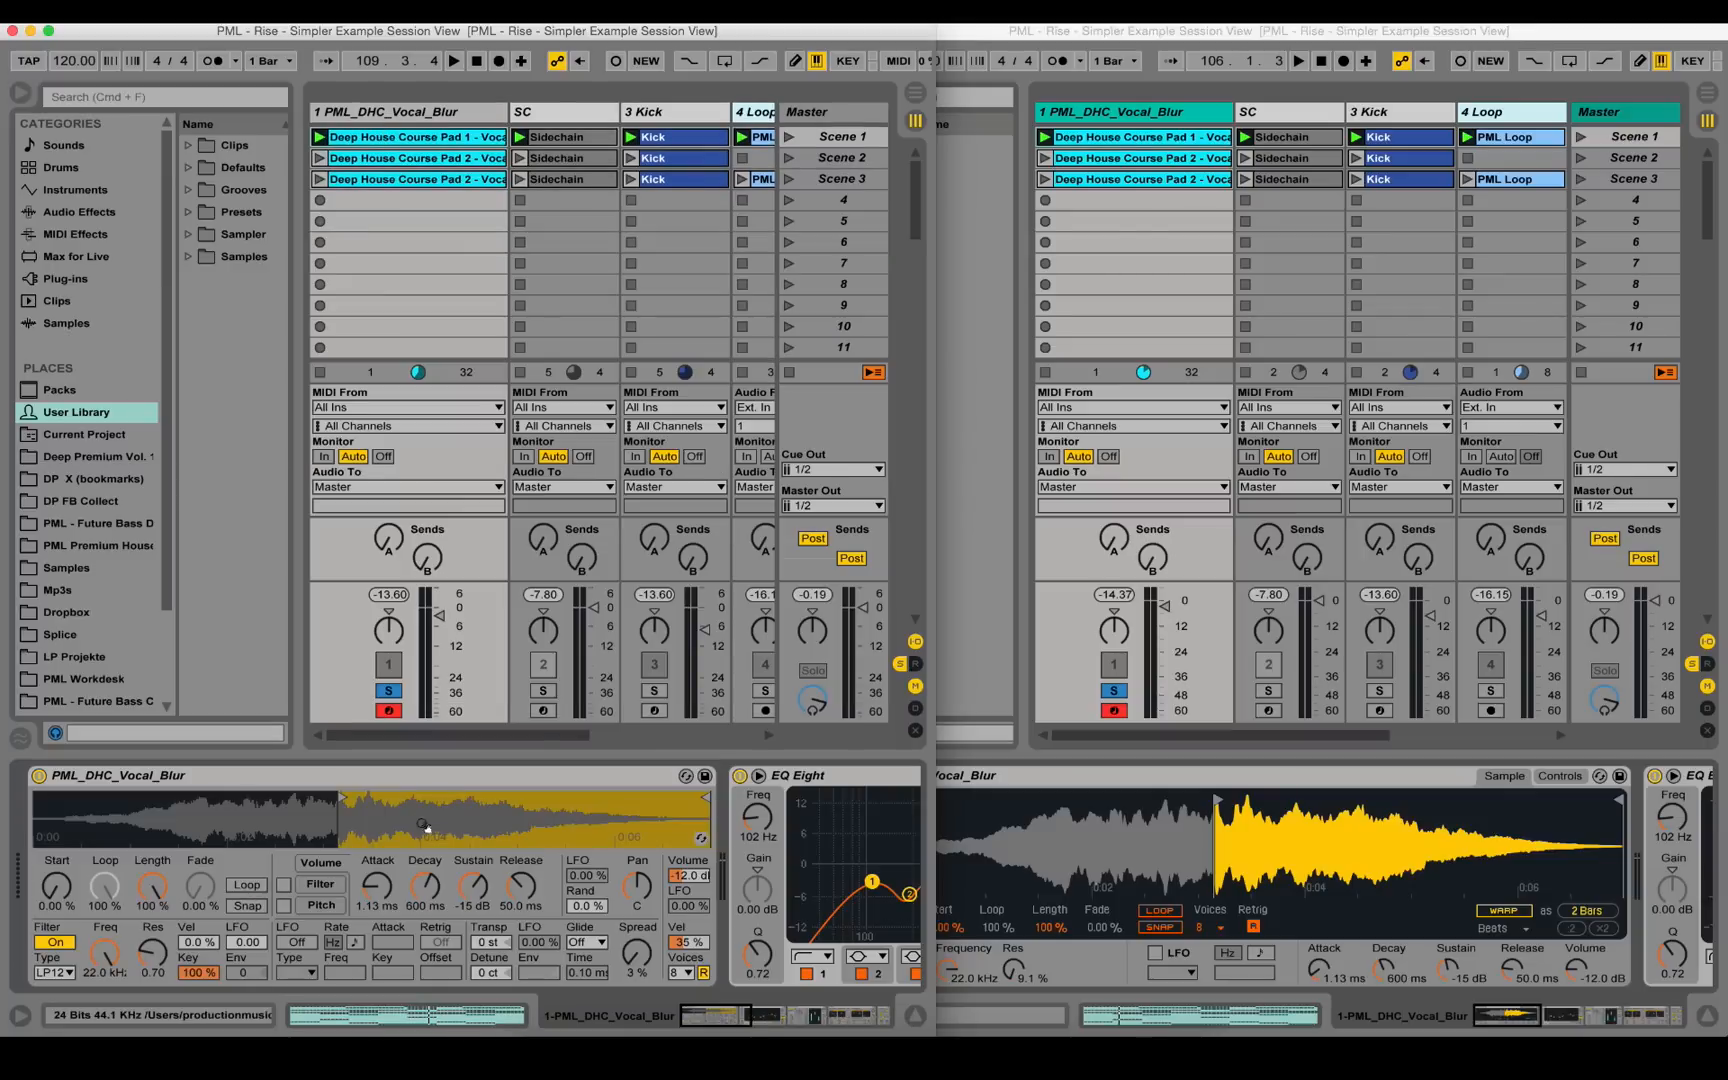
pyautogui.click(389, 712)
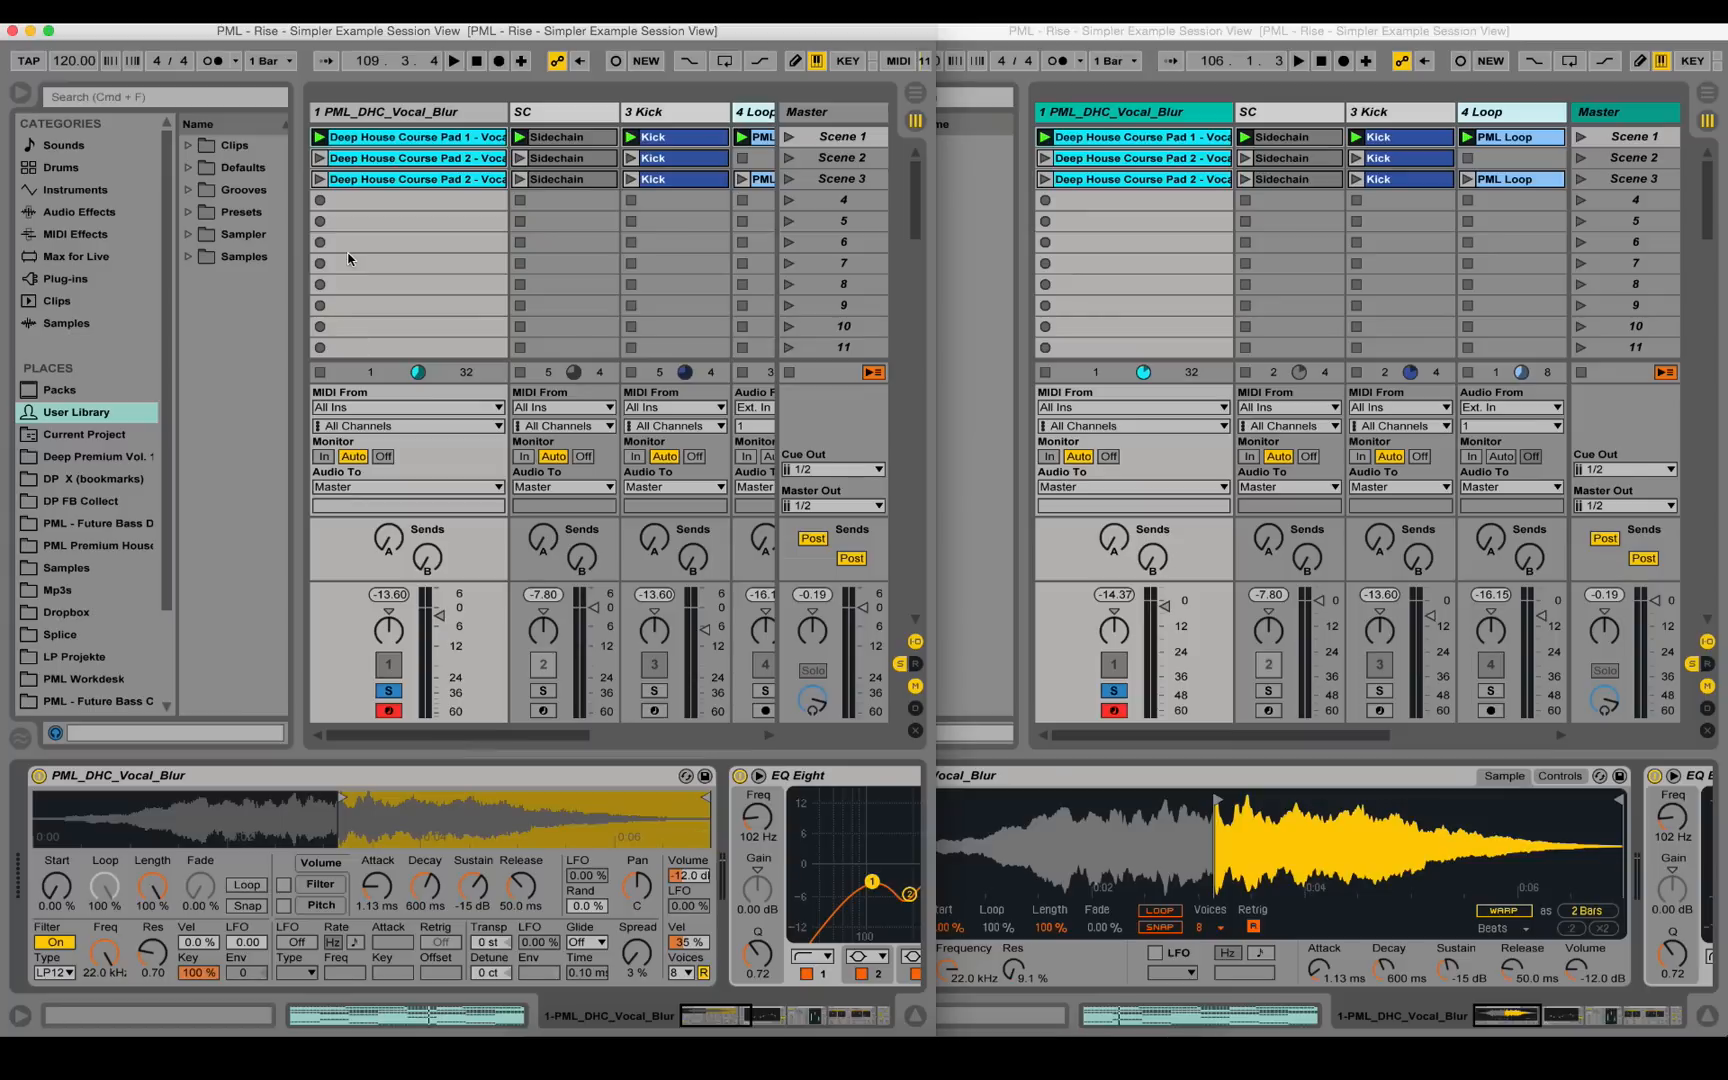
pyautogui.click(323, 139)
# - Show the newer Simpler's Controls view with its full filter, envelope and pitch settings
pyautogui.click(991, 41)
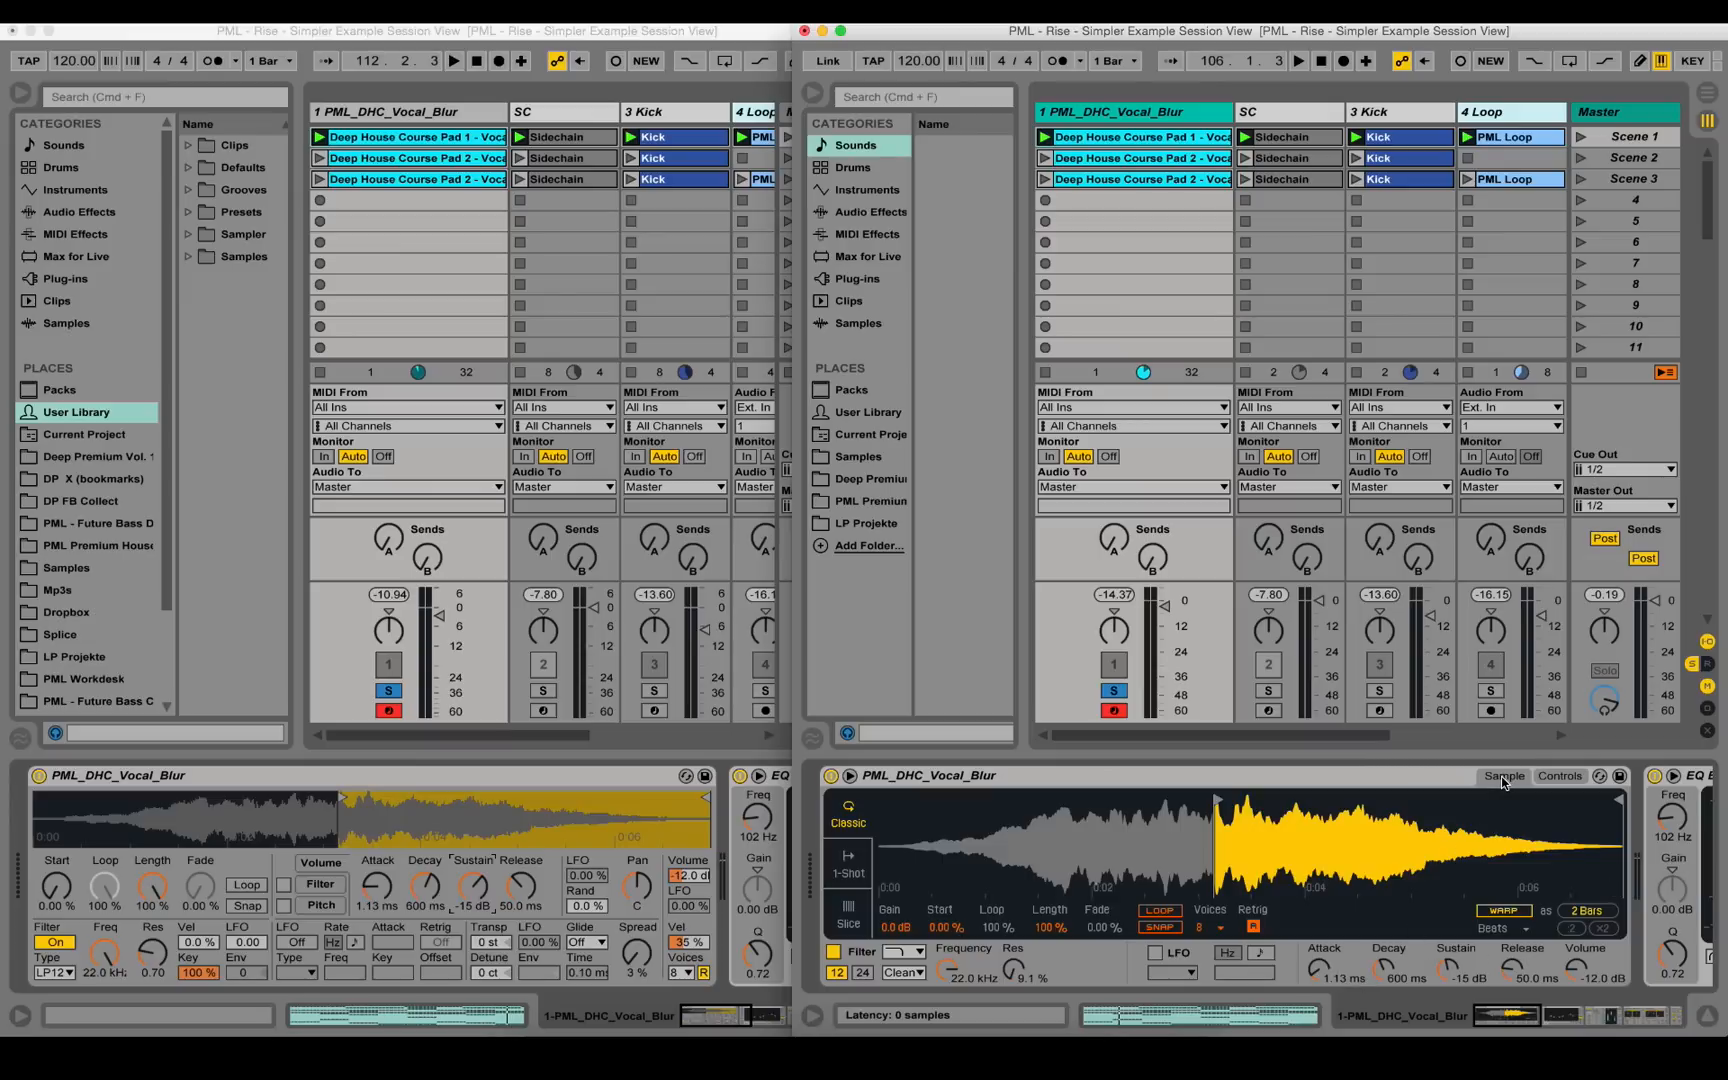
pyautogui.click(1553, 778)
pyautogui.click(1559, 777)
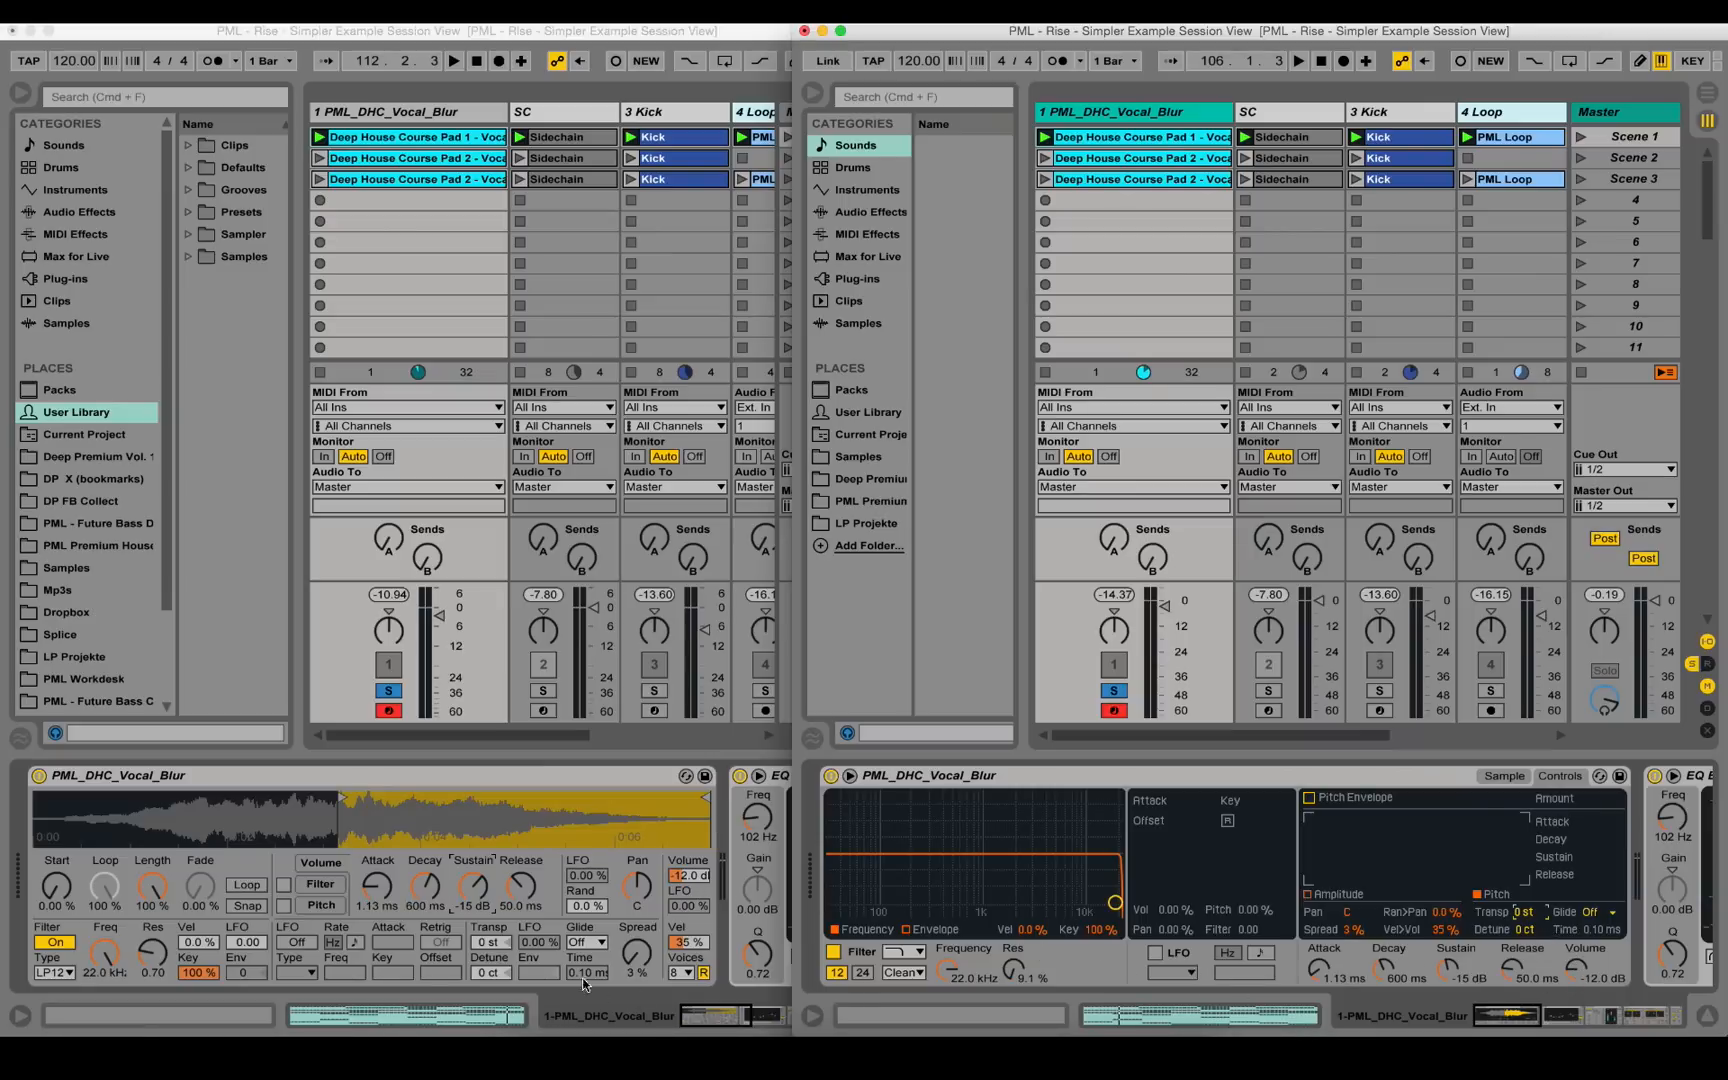
# - Check the glide mode choices in both Simpler versions, leaving glide Off in each
pyautogui.click(502, 955)
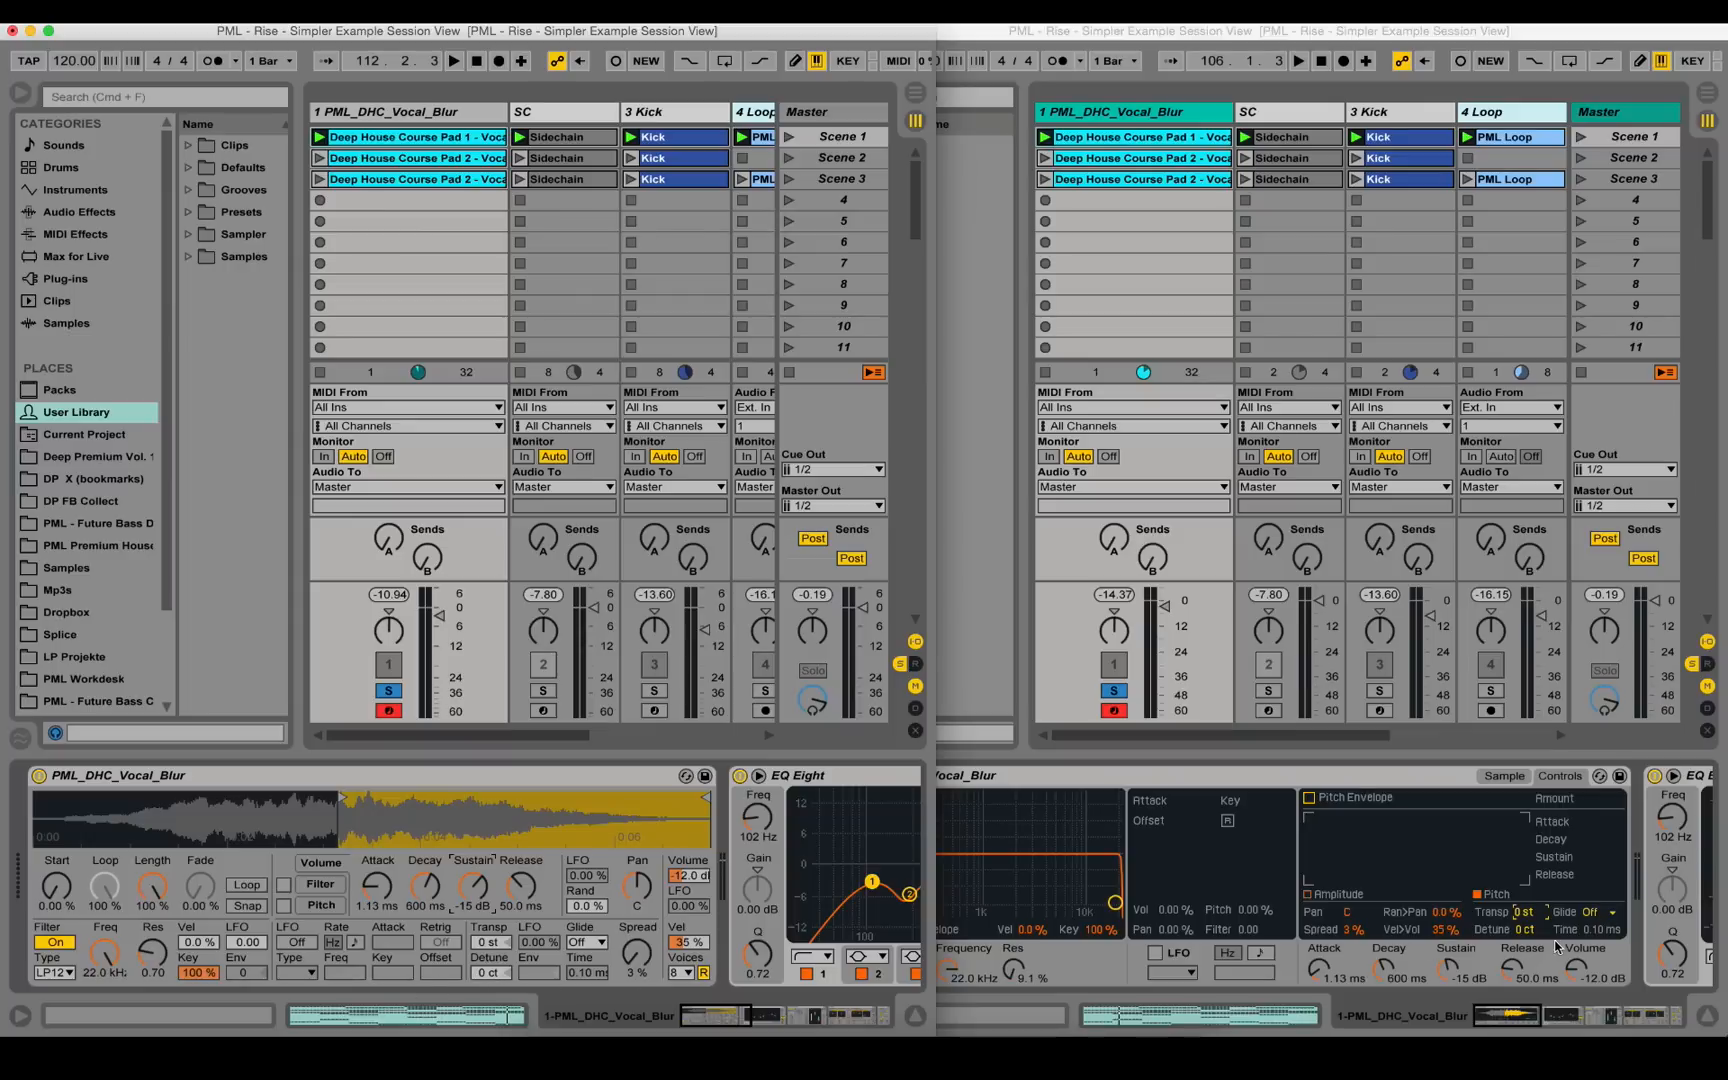
pyautogui.click(1570, 775)
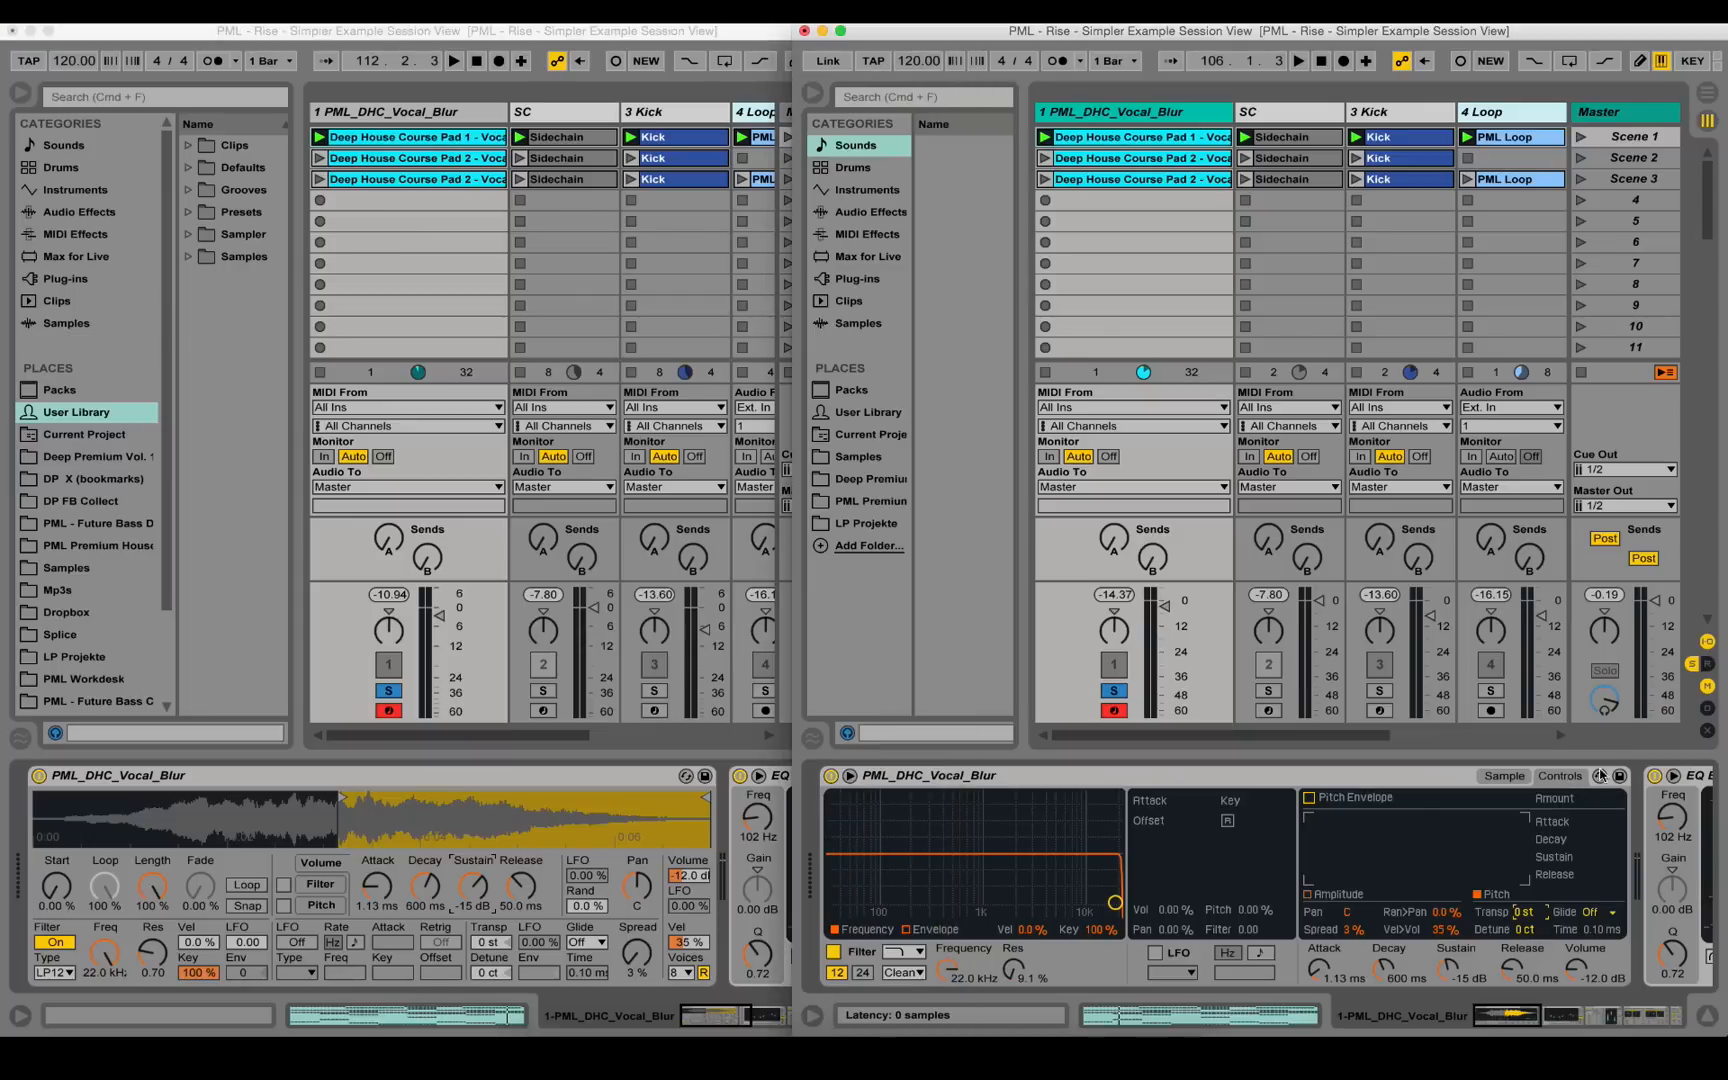
pyautogui.click(1613, 914)
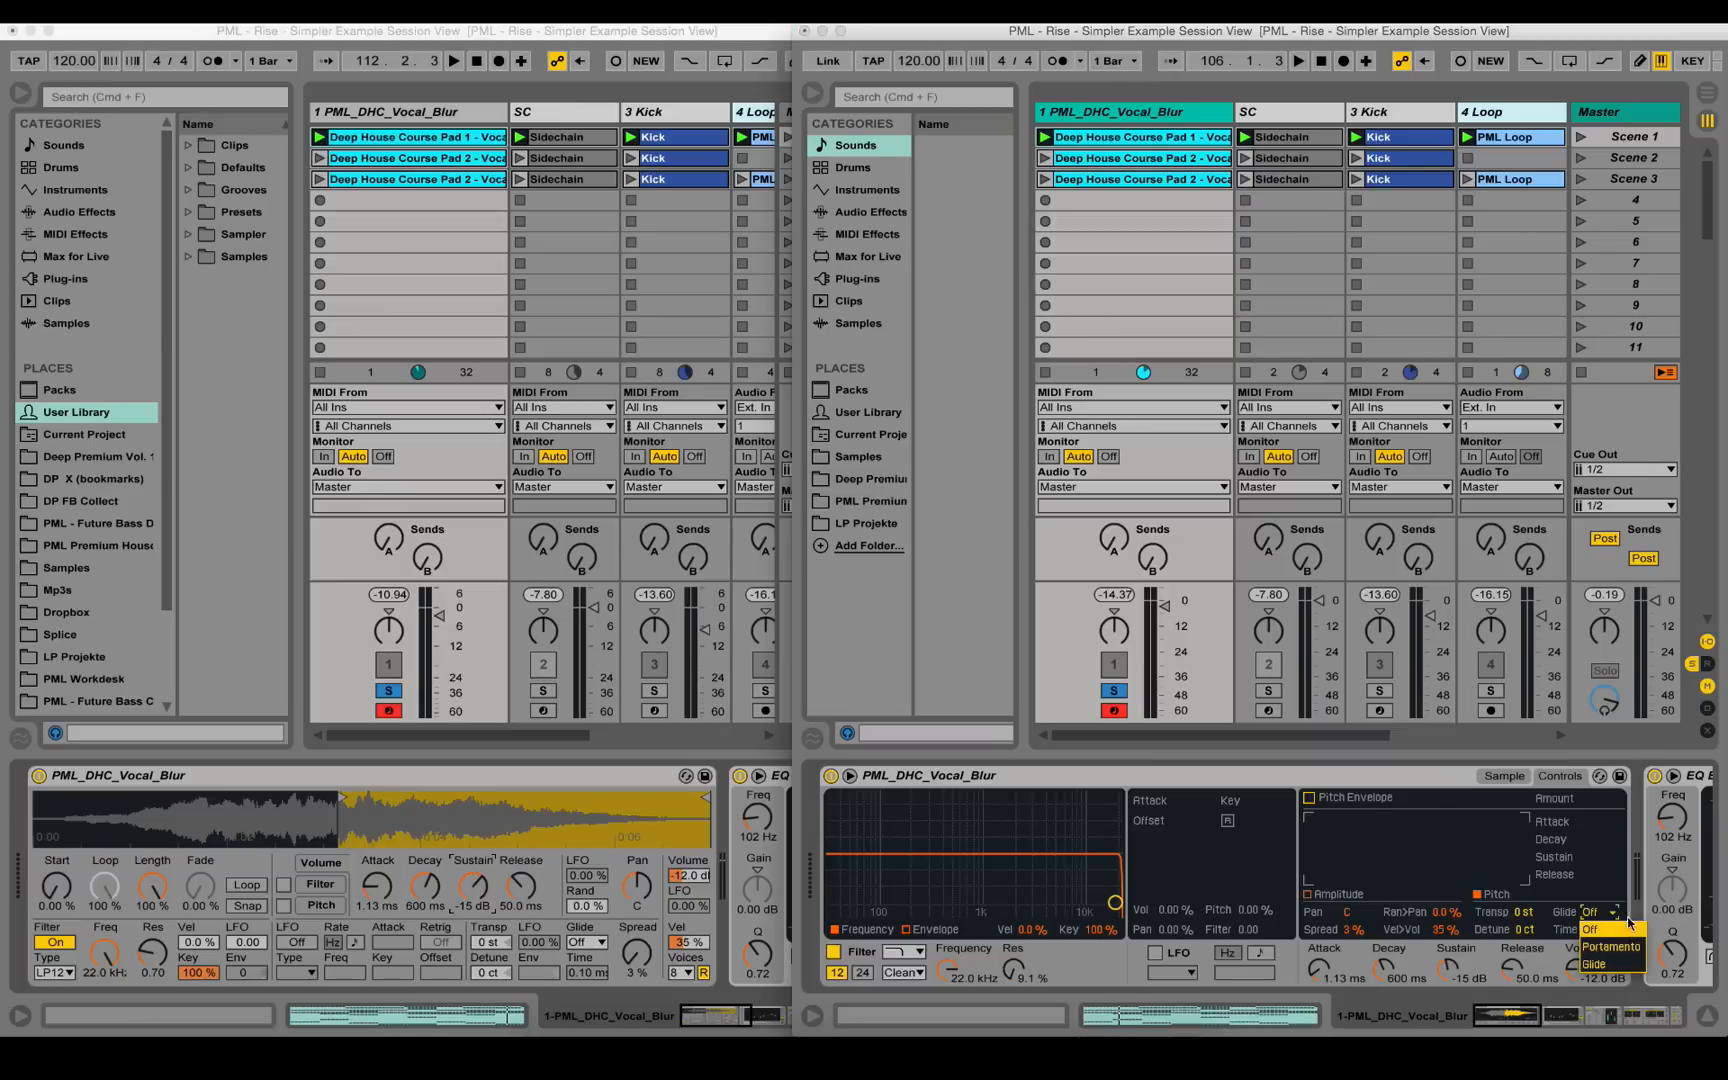
pyautogui.click(1615, 918)
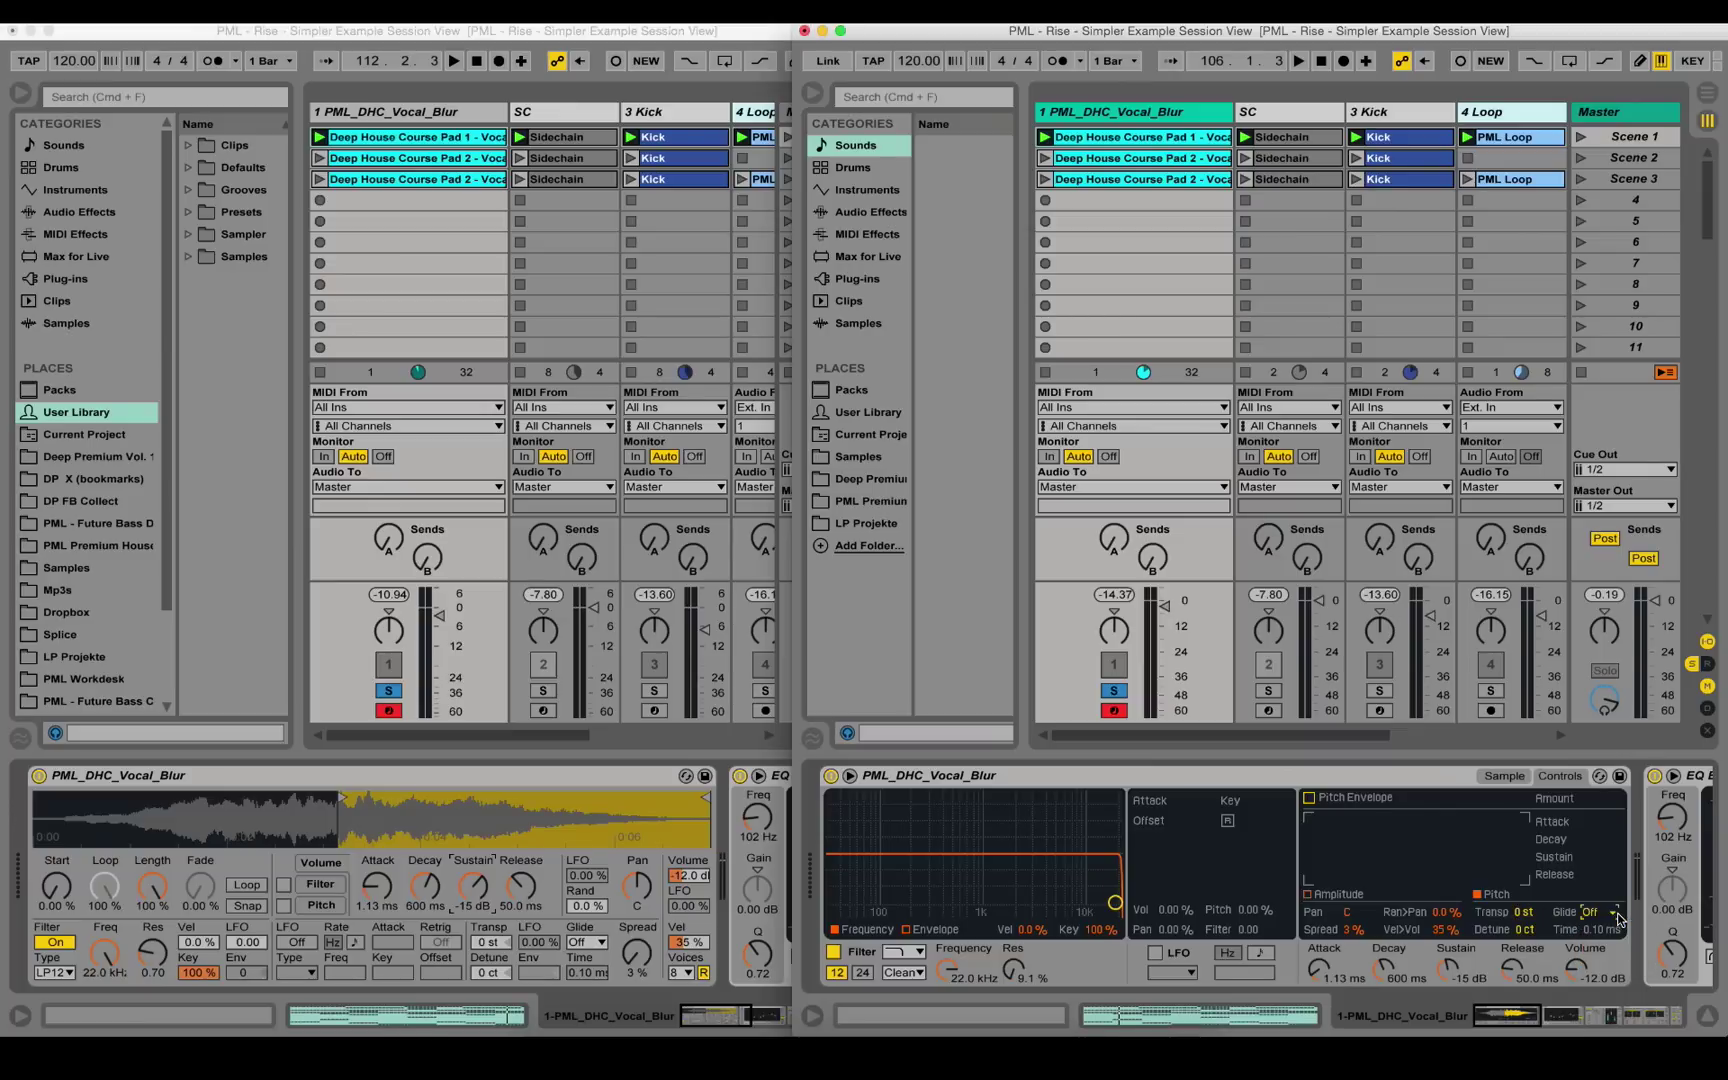
pyautogui.click(603, 943)
pyautogui.click(603, 945)
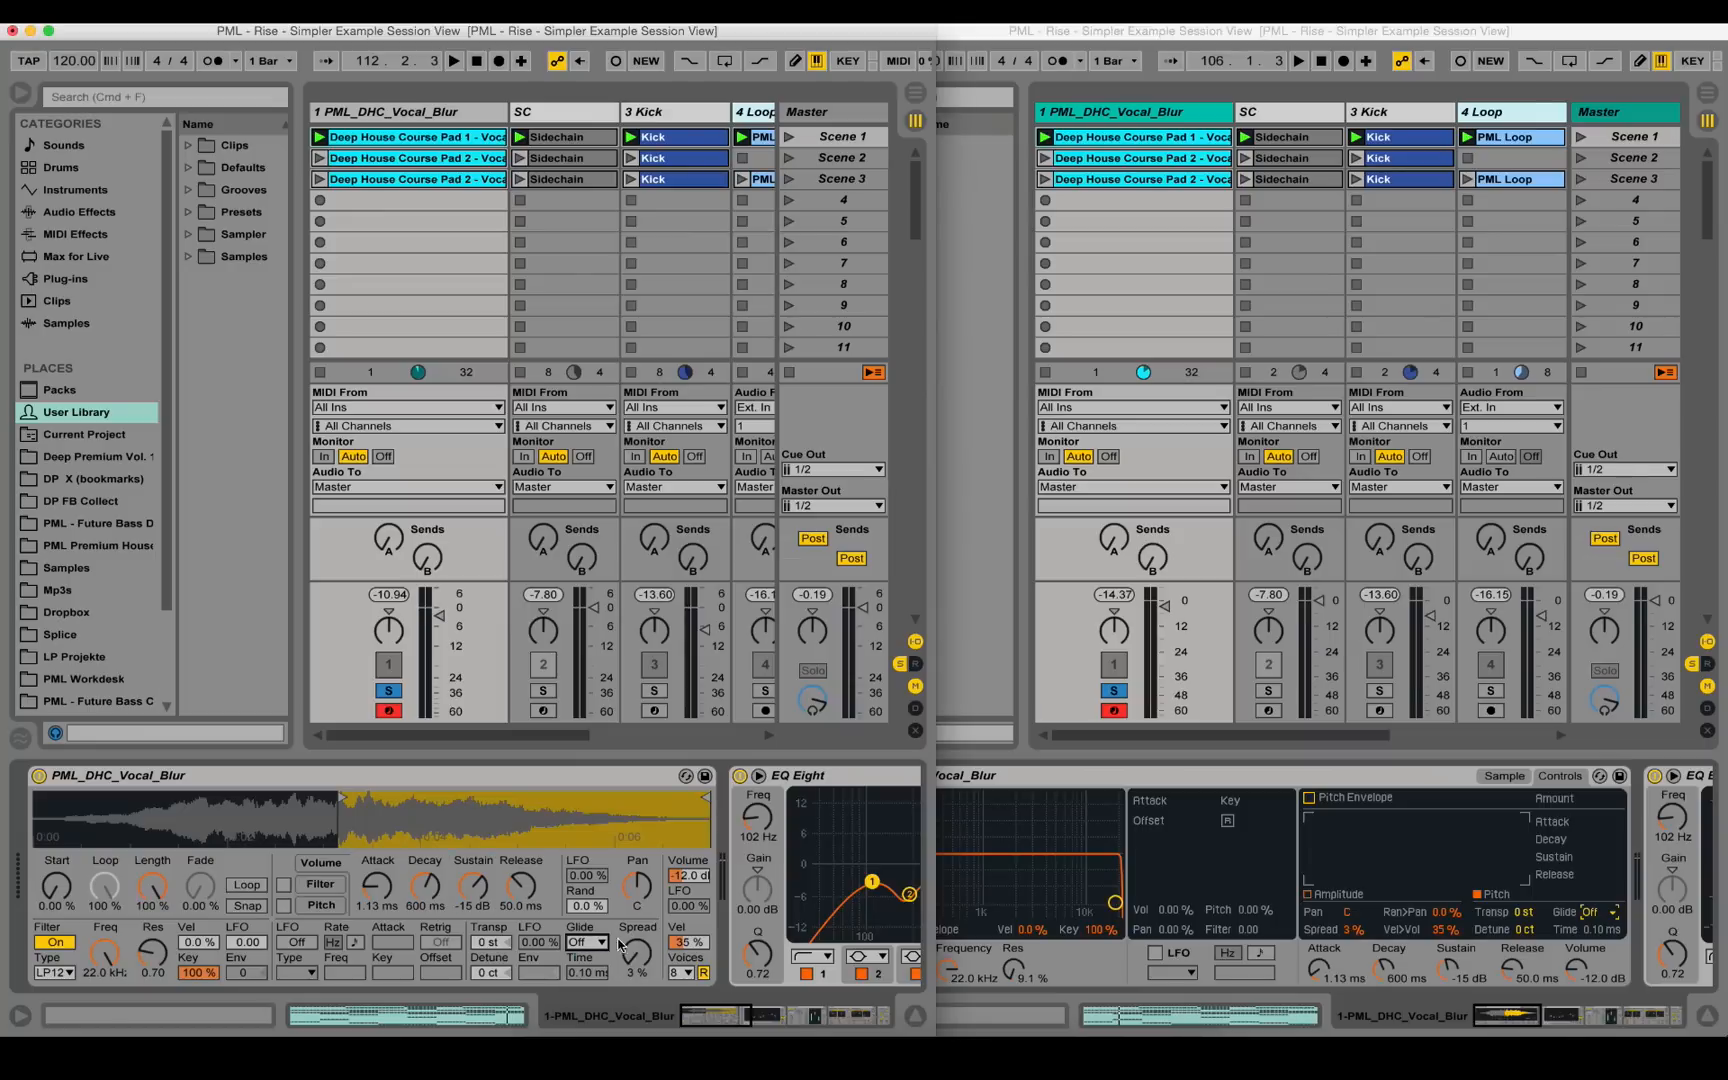
# - Play the pad in the 9.2 window and drag its Simpler spread knob to adjust stereo spread
pyautogui.click(1612, 915)
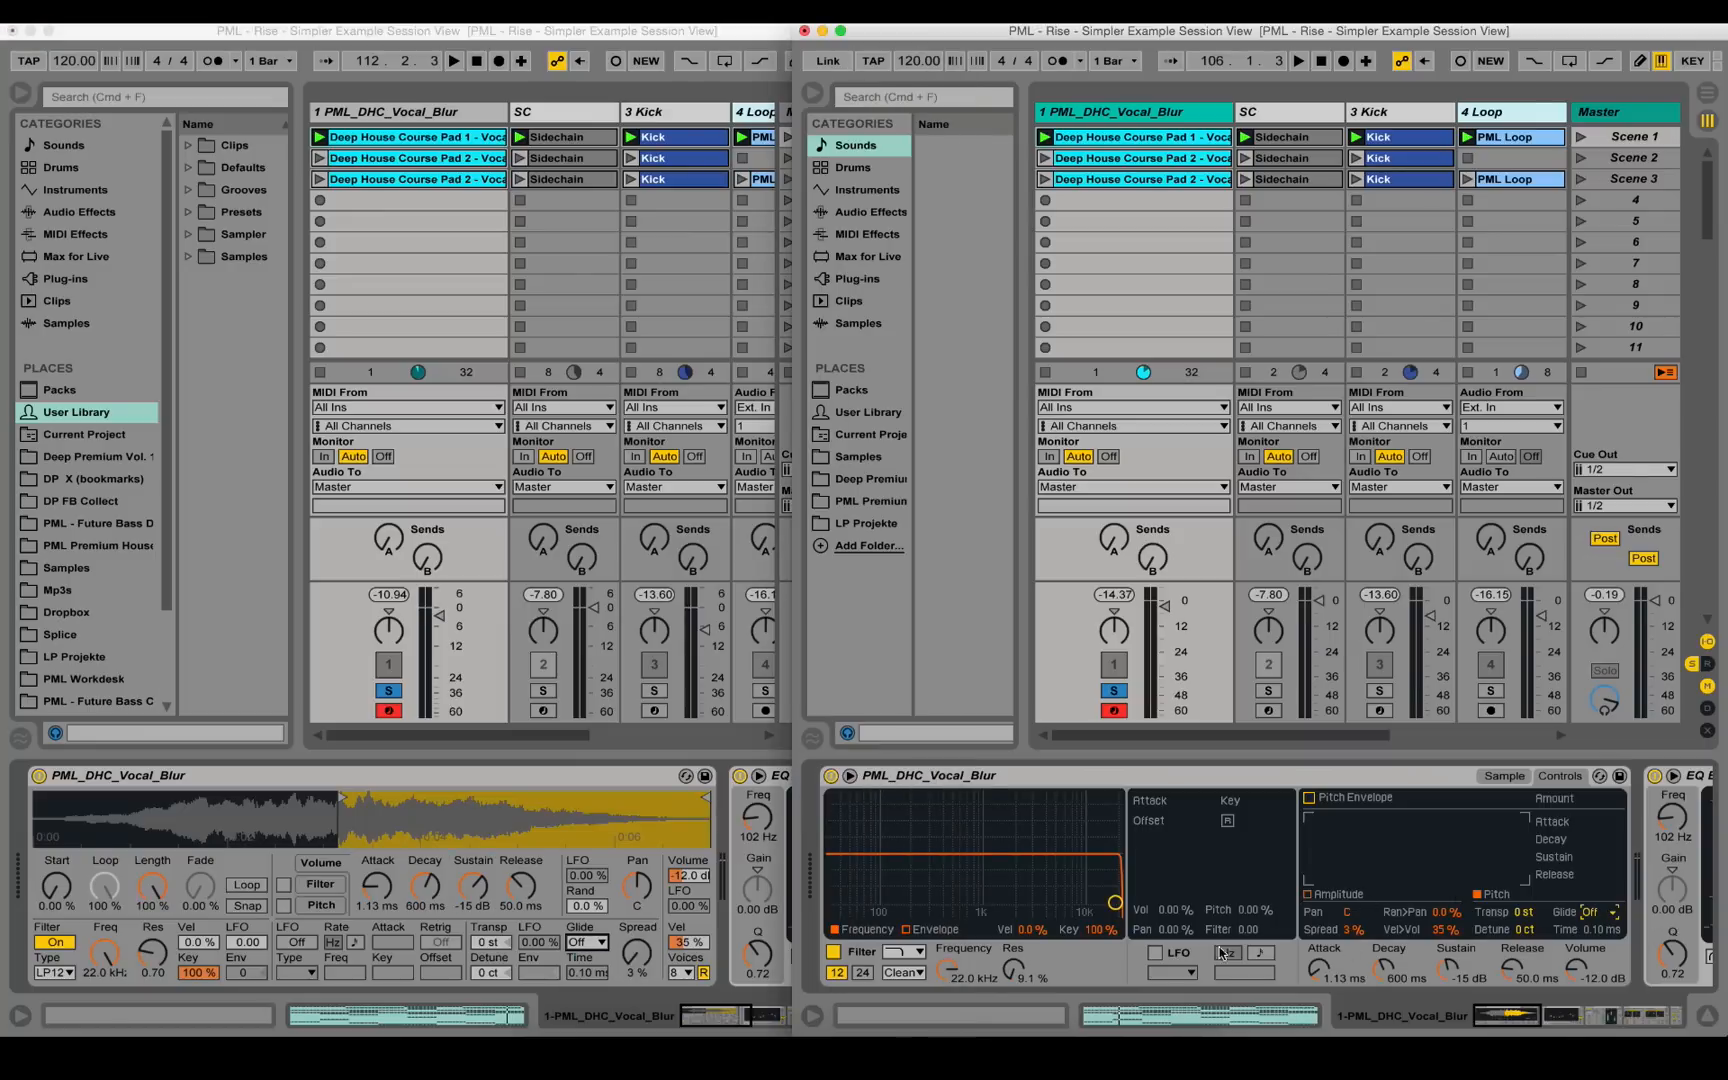
pyautogui.click(674, 964)
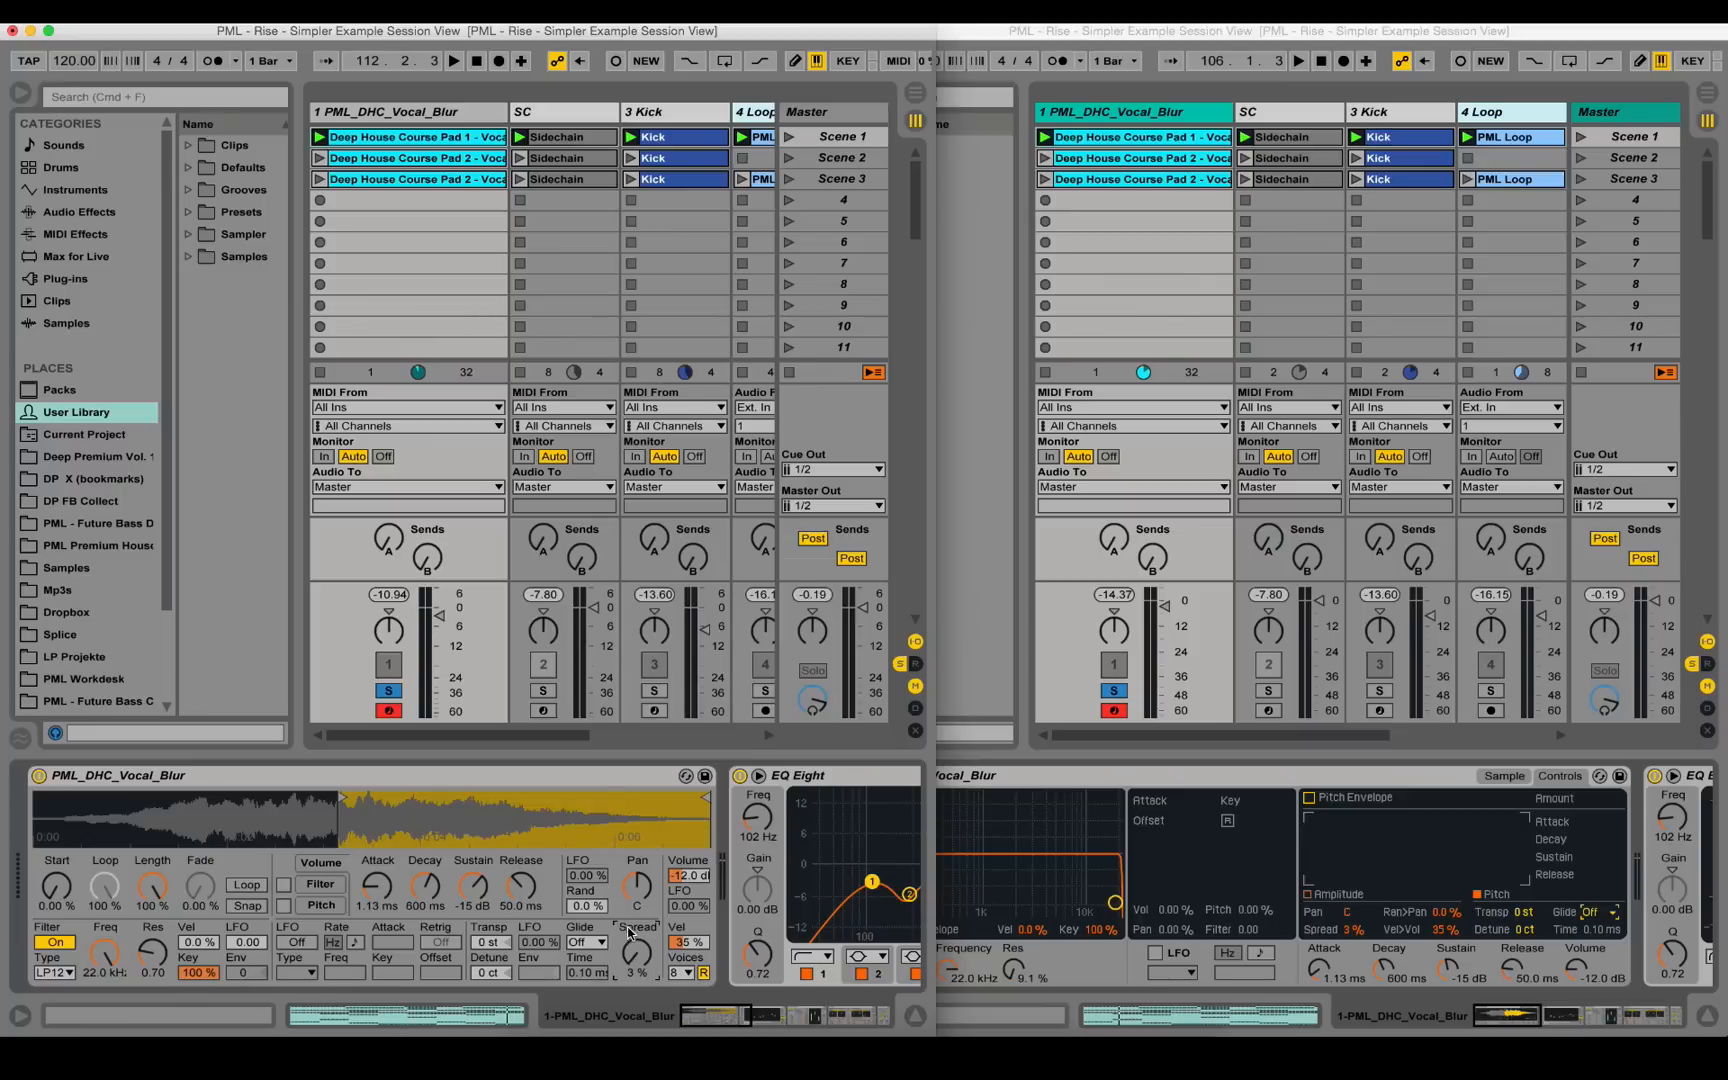
pyautogui.press('space')
pyautogui.moveTo(629, 934); pyautogui.dragTo(629, 878)
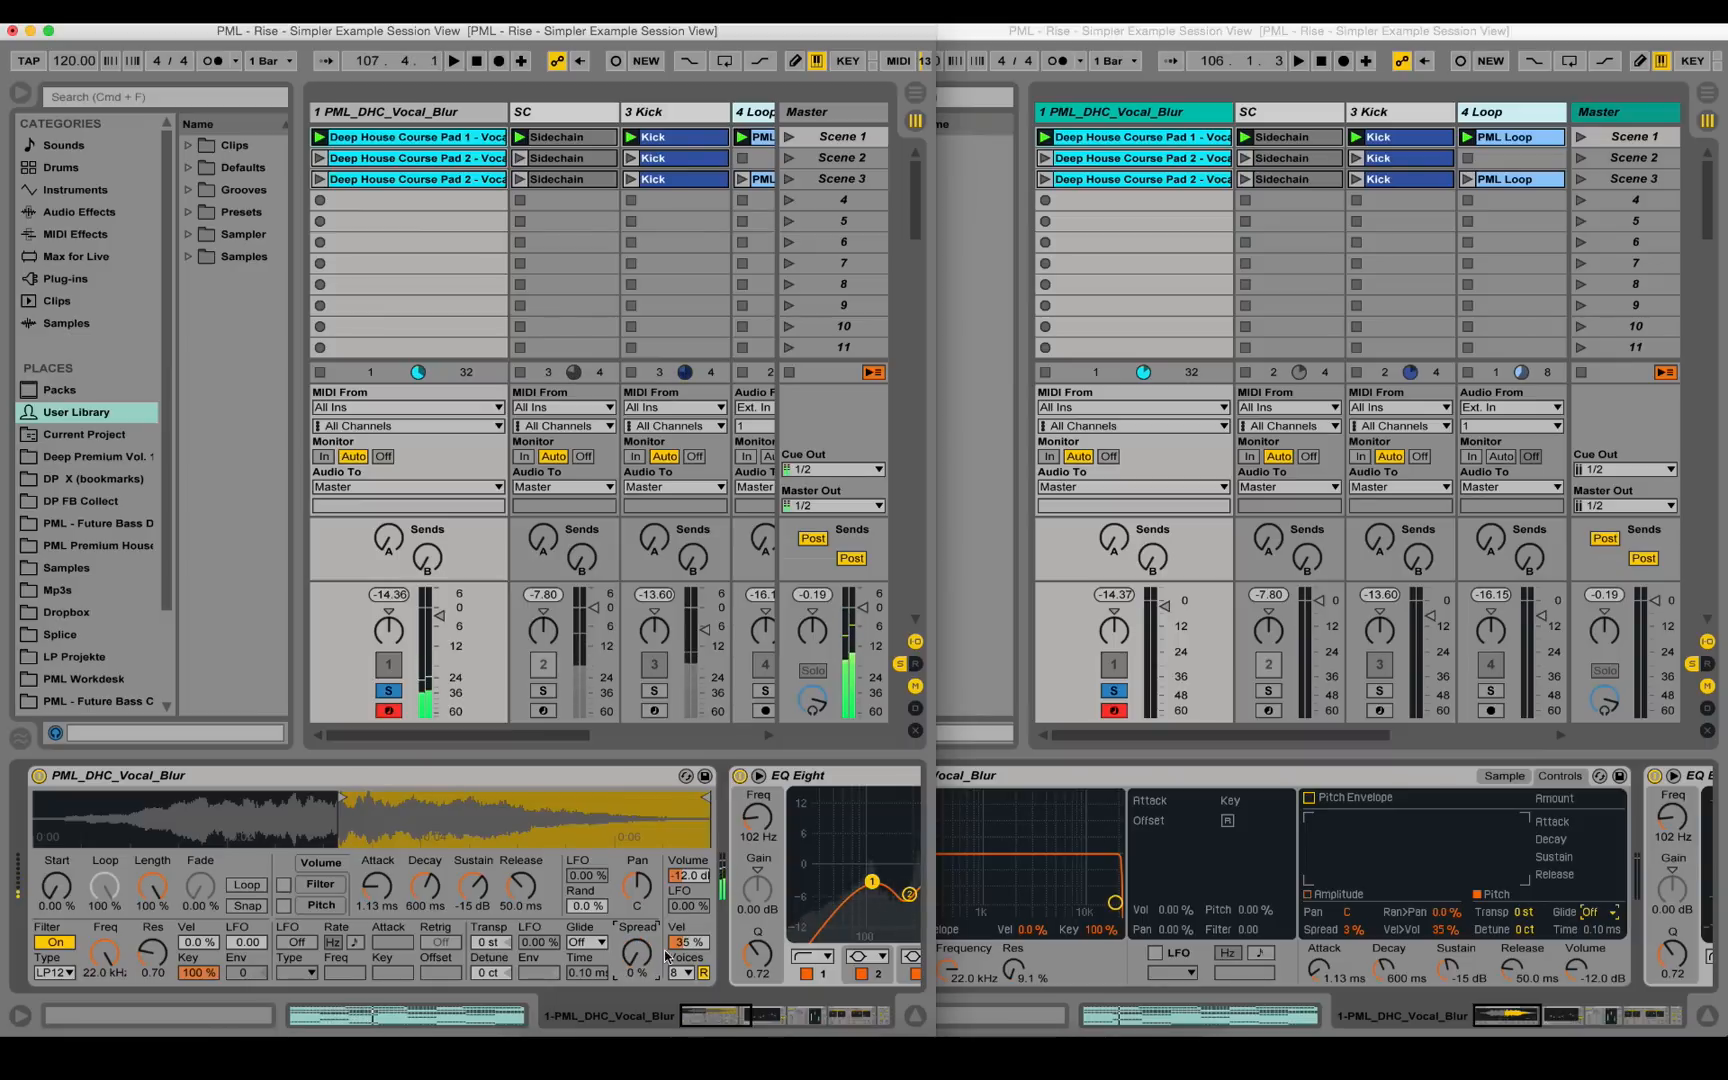
pyautogui.moveTo(810, 1015)
pyautogui.mouseDown()
pyautogui.moveTo(840, 1015)
pyautogui.moveTo(742, 1016)
pyautogui.mouseUp()
pyautogui.hscroll(-5, 540, 878)
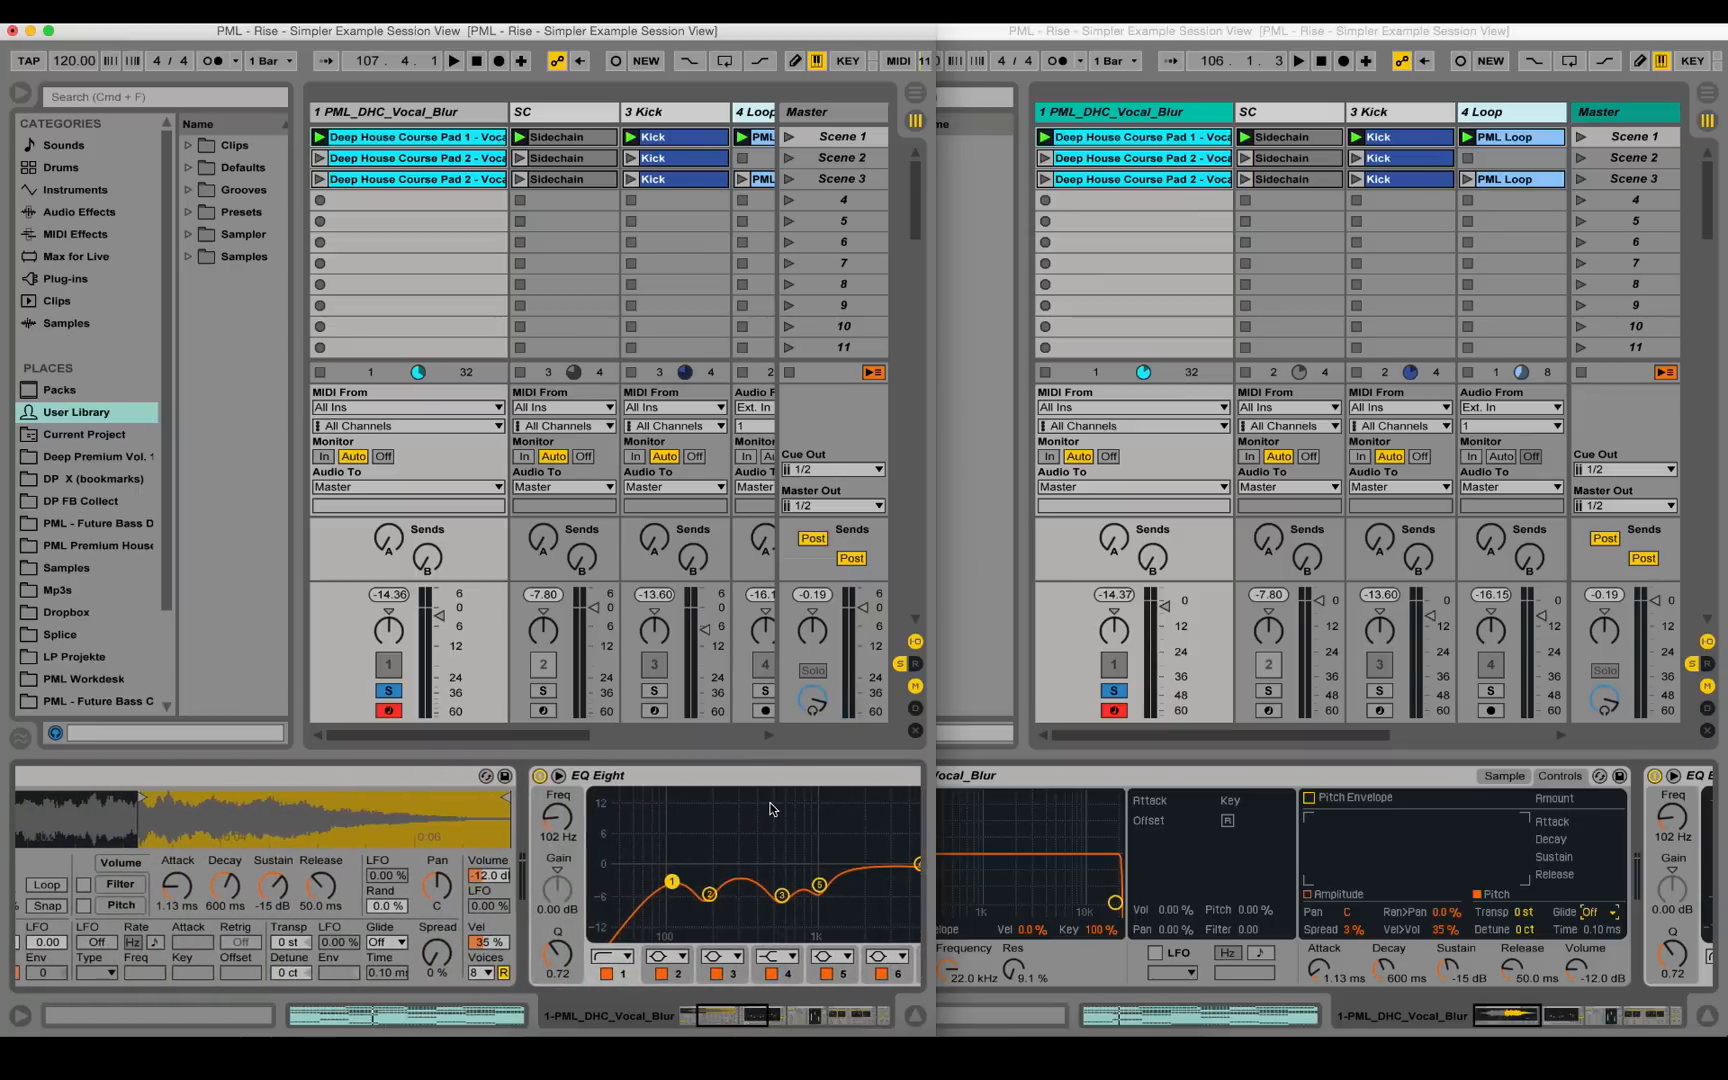
# - Fold EQ Eight, Compressor, Reverb and Simple Delay, switch Reverb and Simple Delay off and play the drier pad
pyautogui.doubleClick(676, 775)
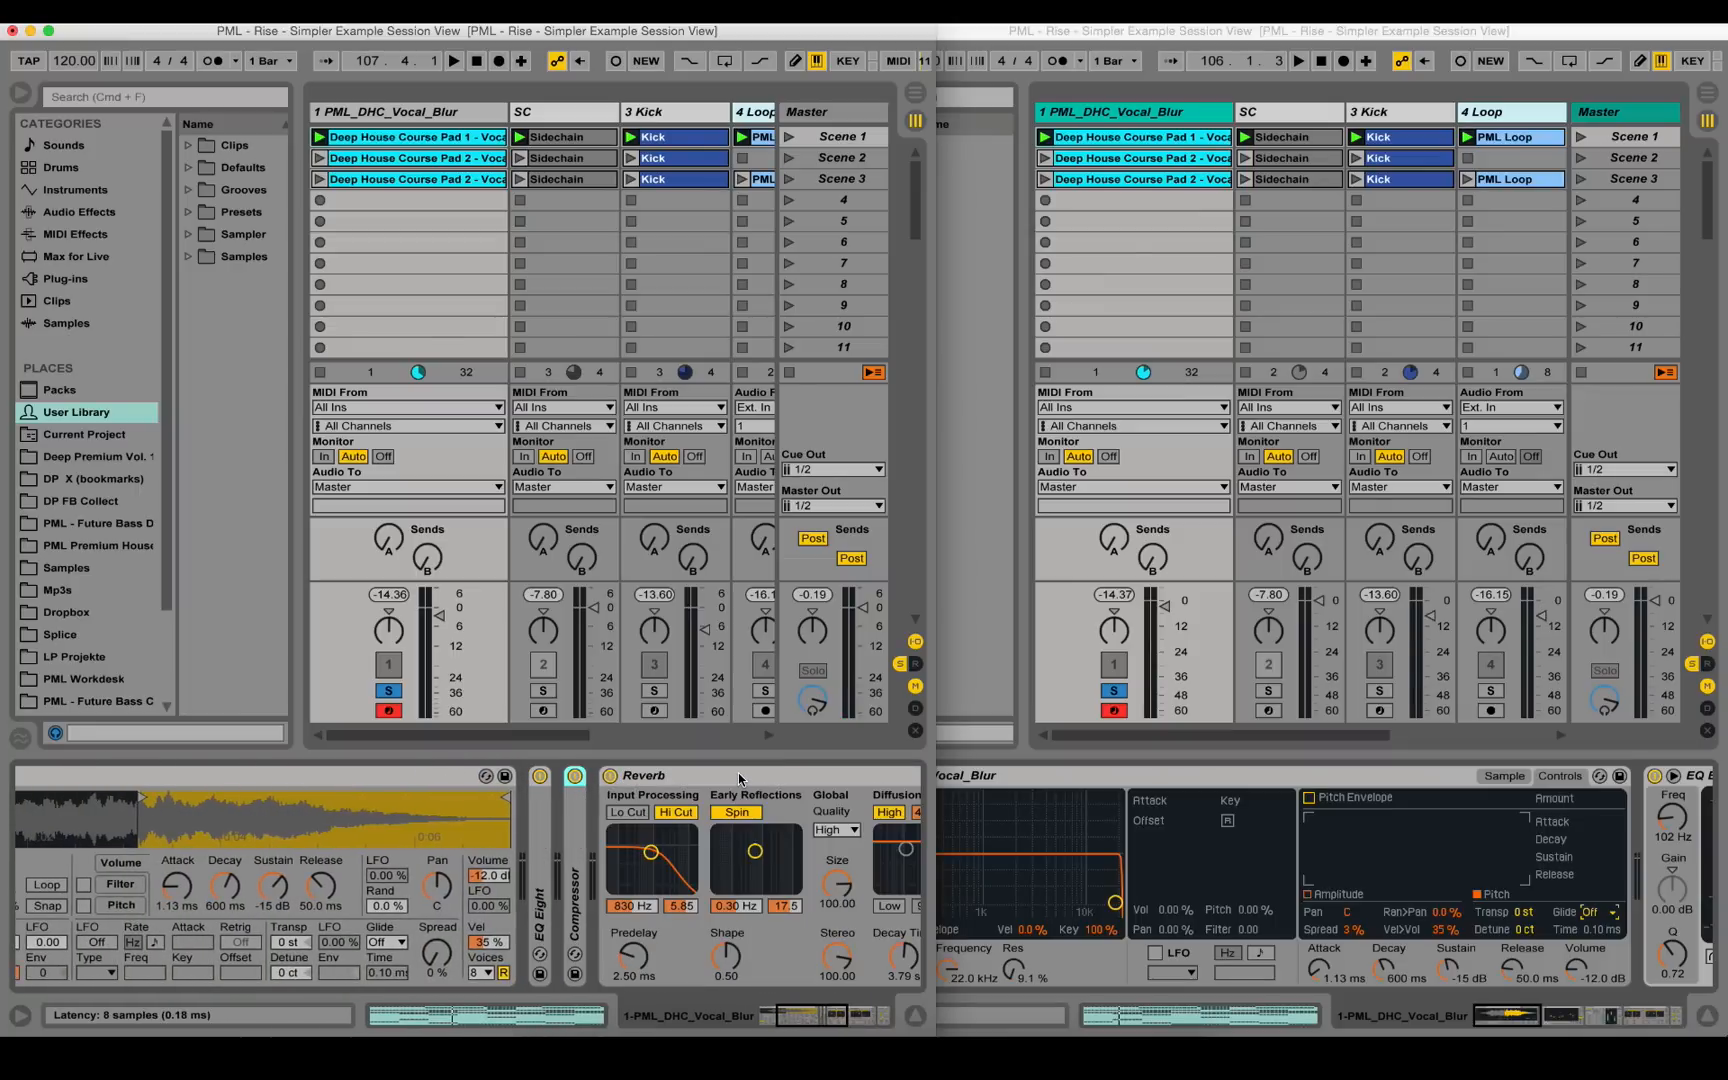
pyautogui.doubleClick(739, 774)
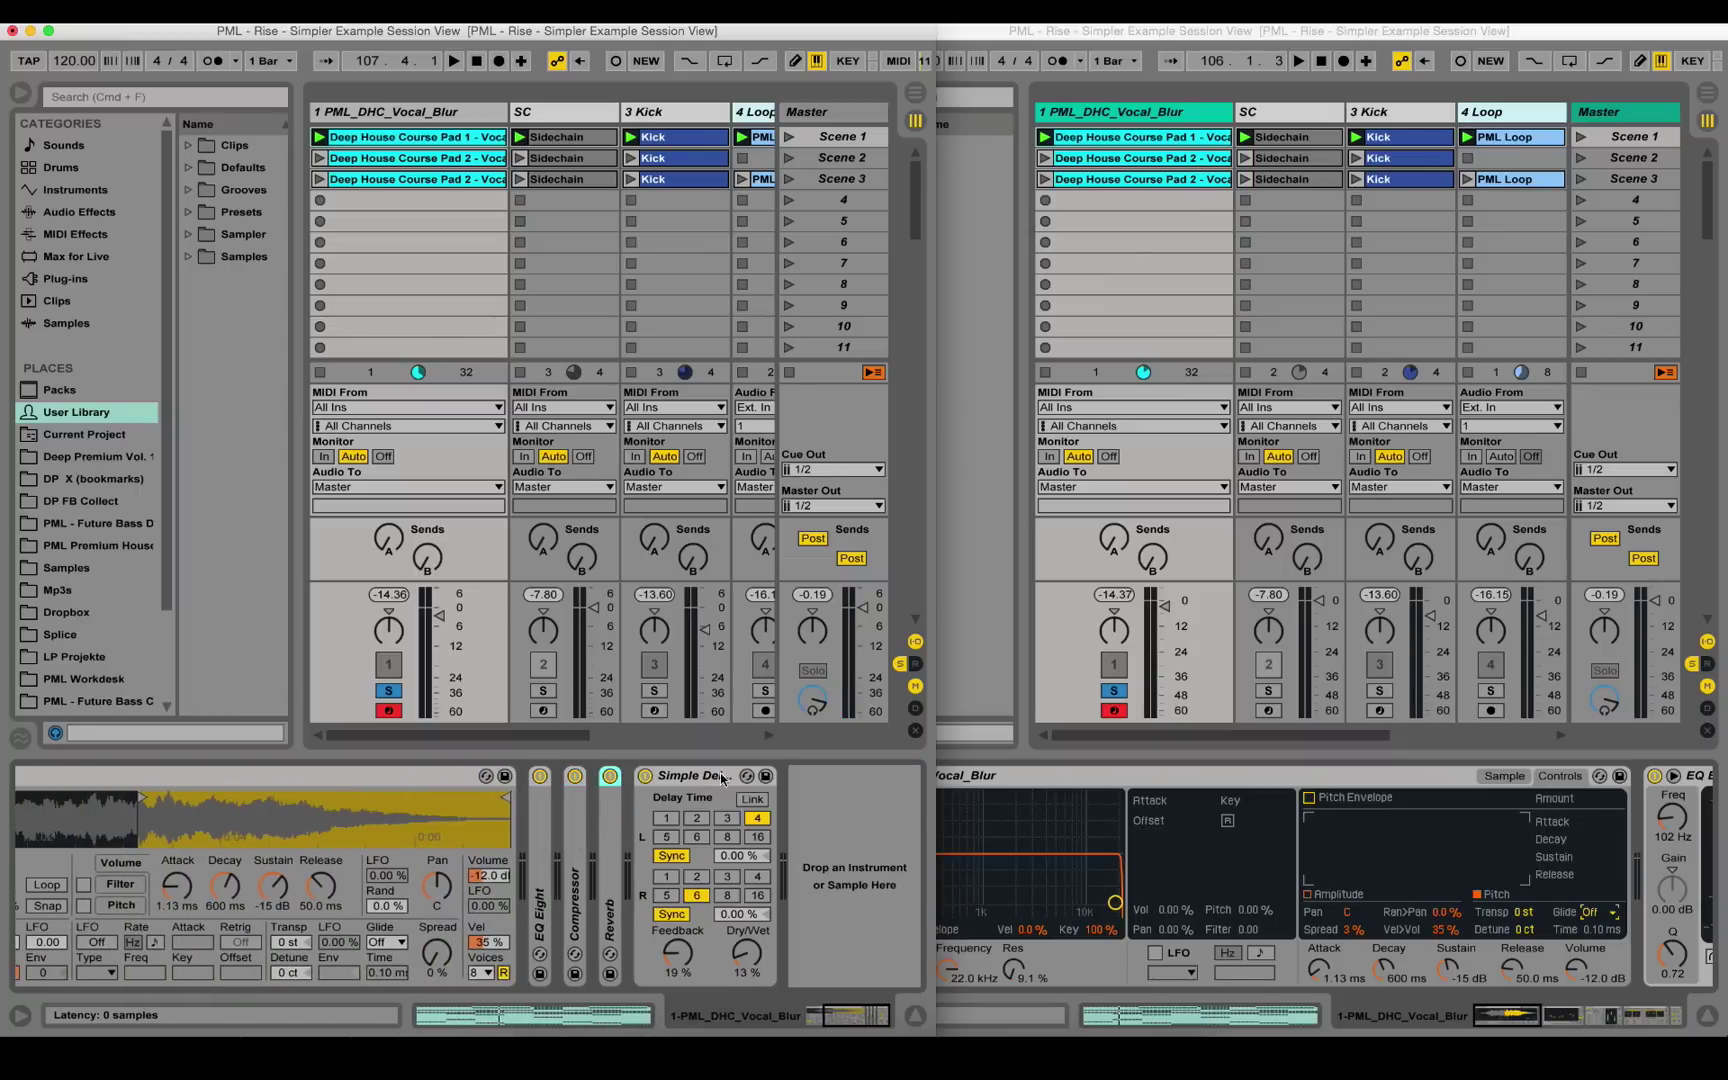
pyautogui.click(610, 776)
pyautogui.click(645, 776)
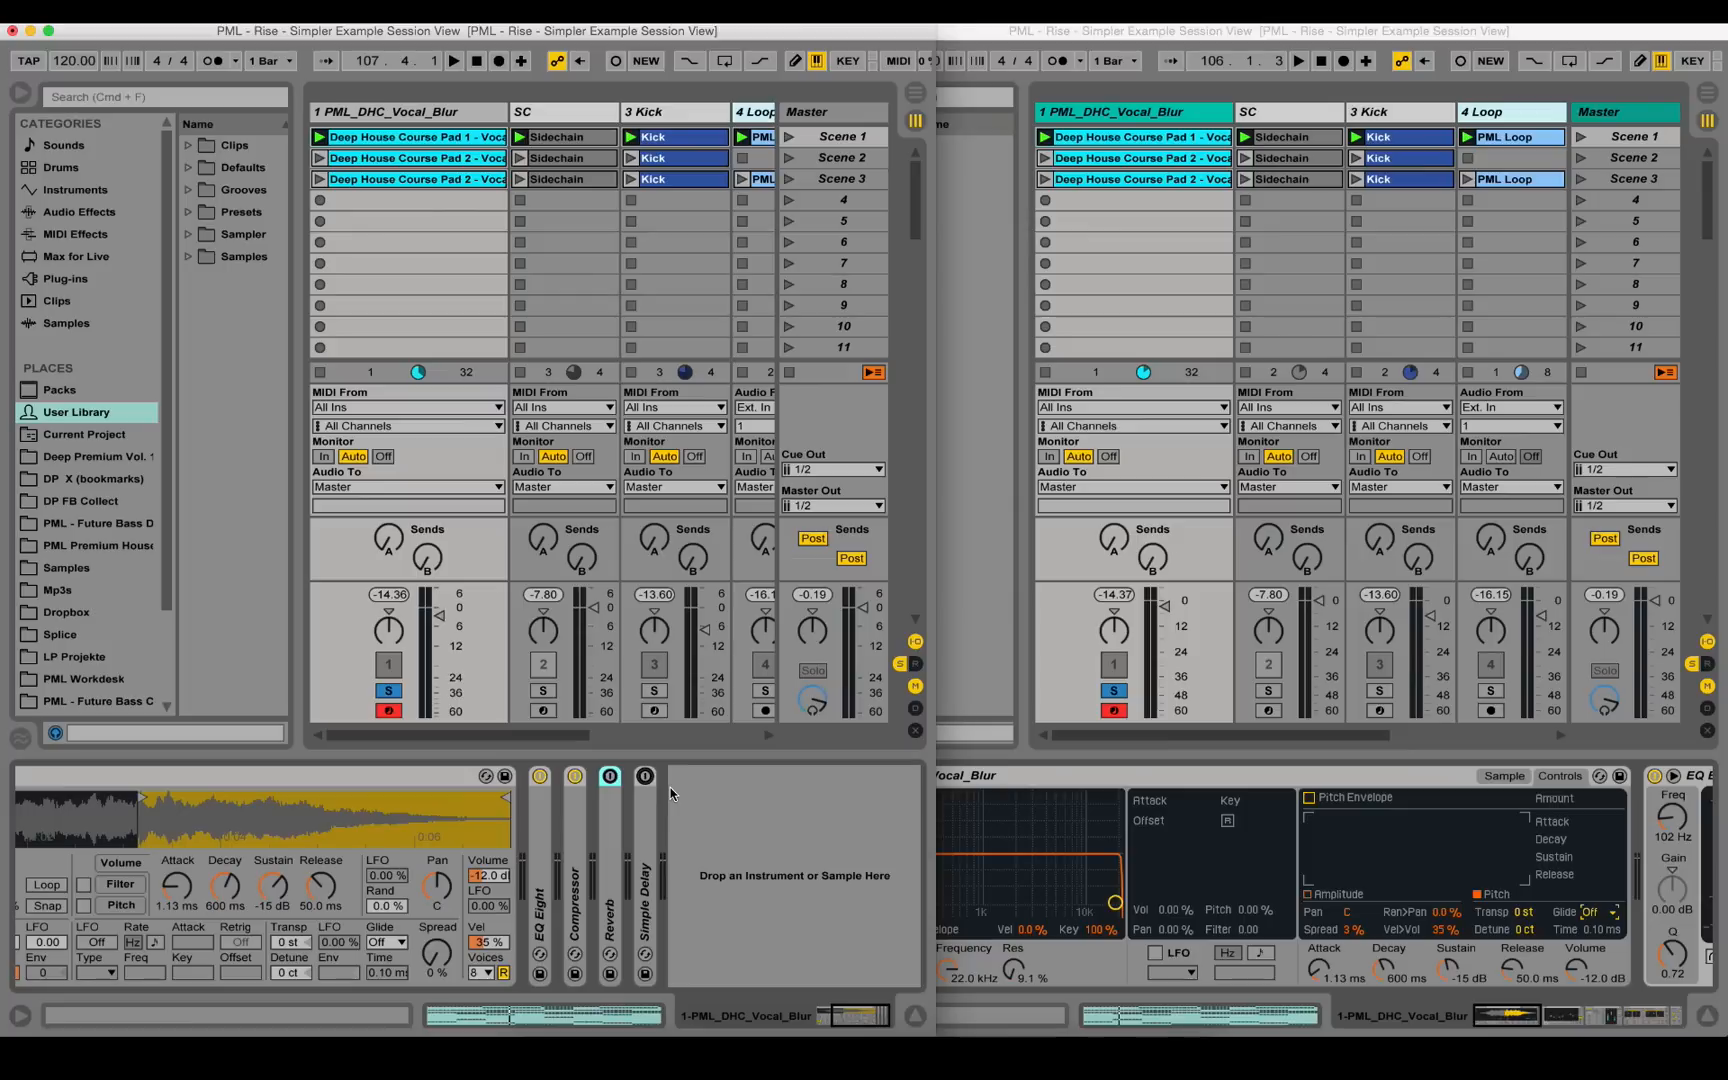
pyautogui.press('space')
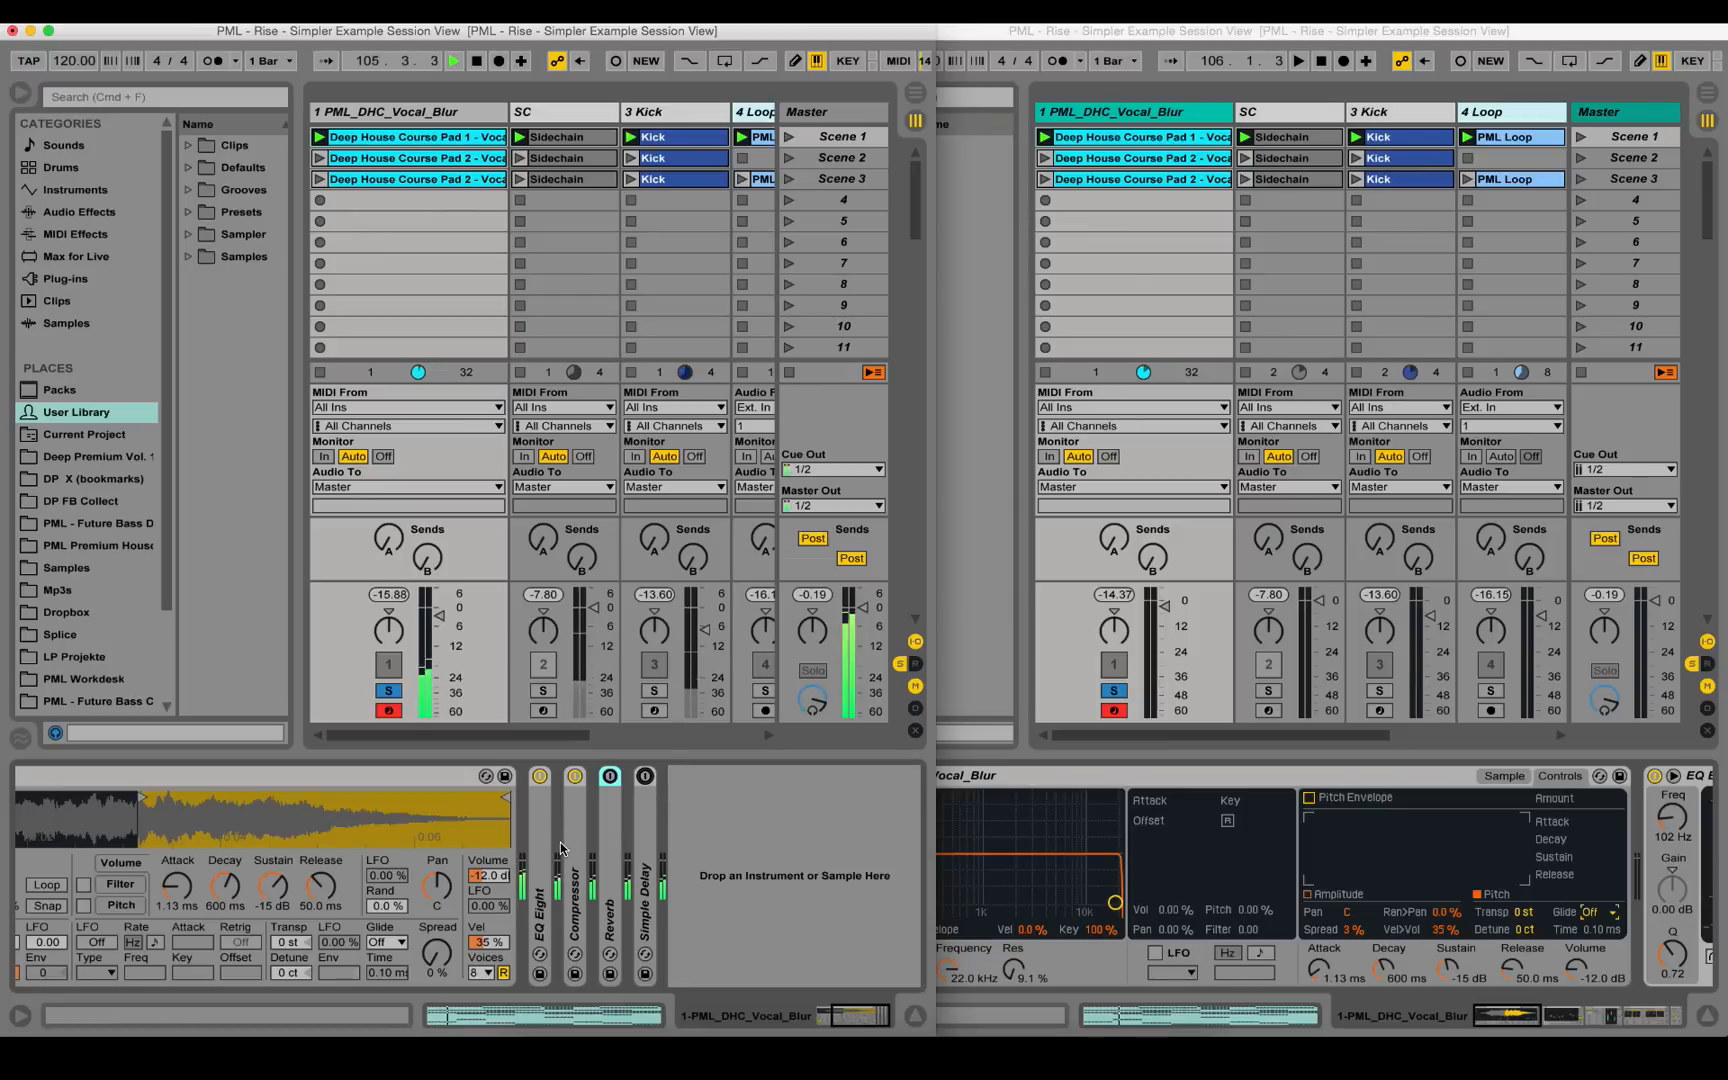
pyautogui.click(829, 1016)
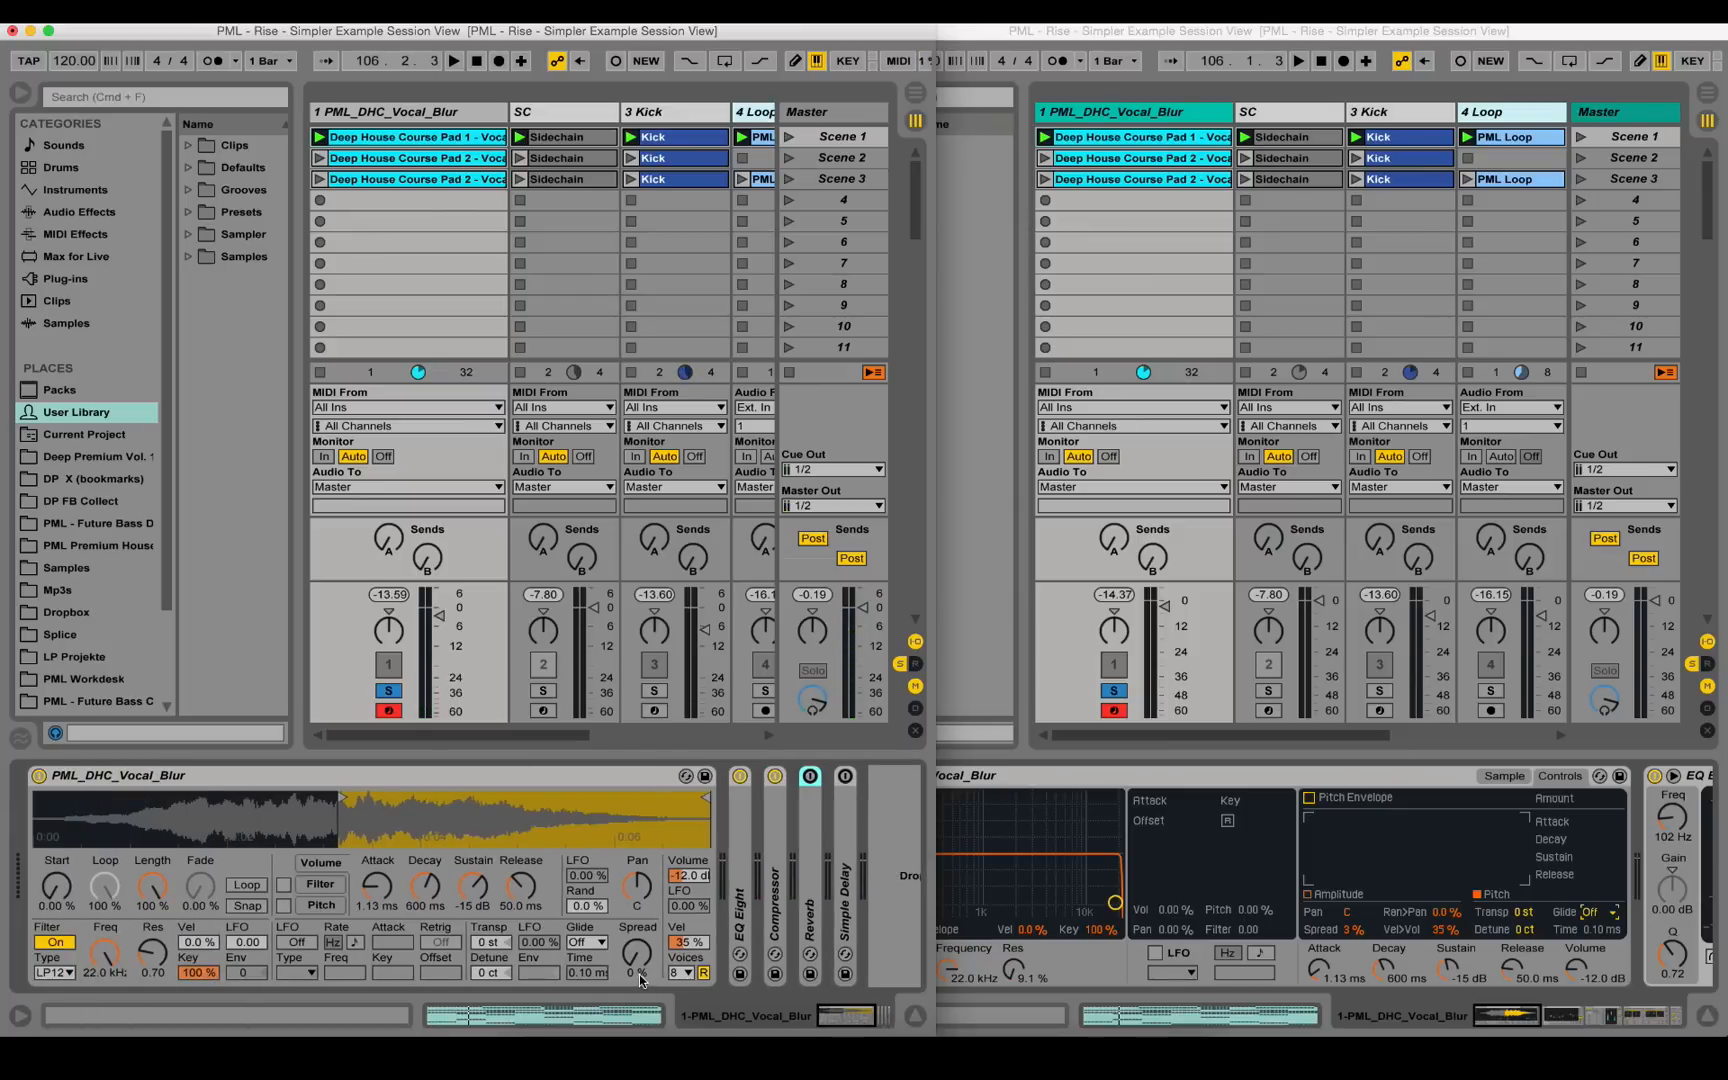
# - Resume playback, then show the vocal sample waveform in the 9.5 Simpler's Sample view
pyautogui.press('space')
pyautogui.click(1439, 938)
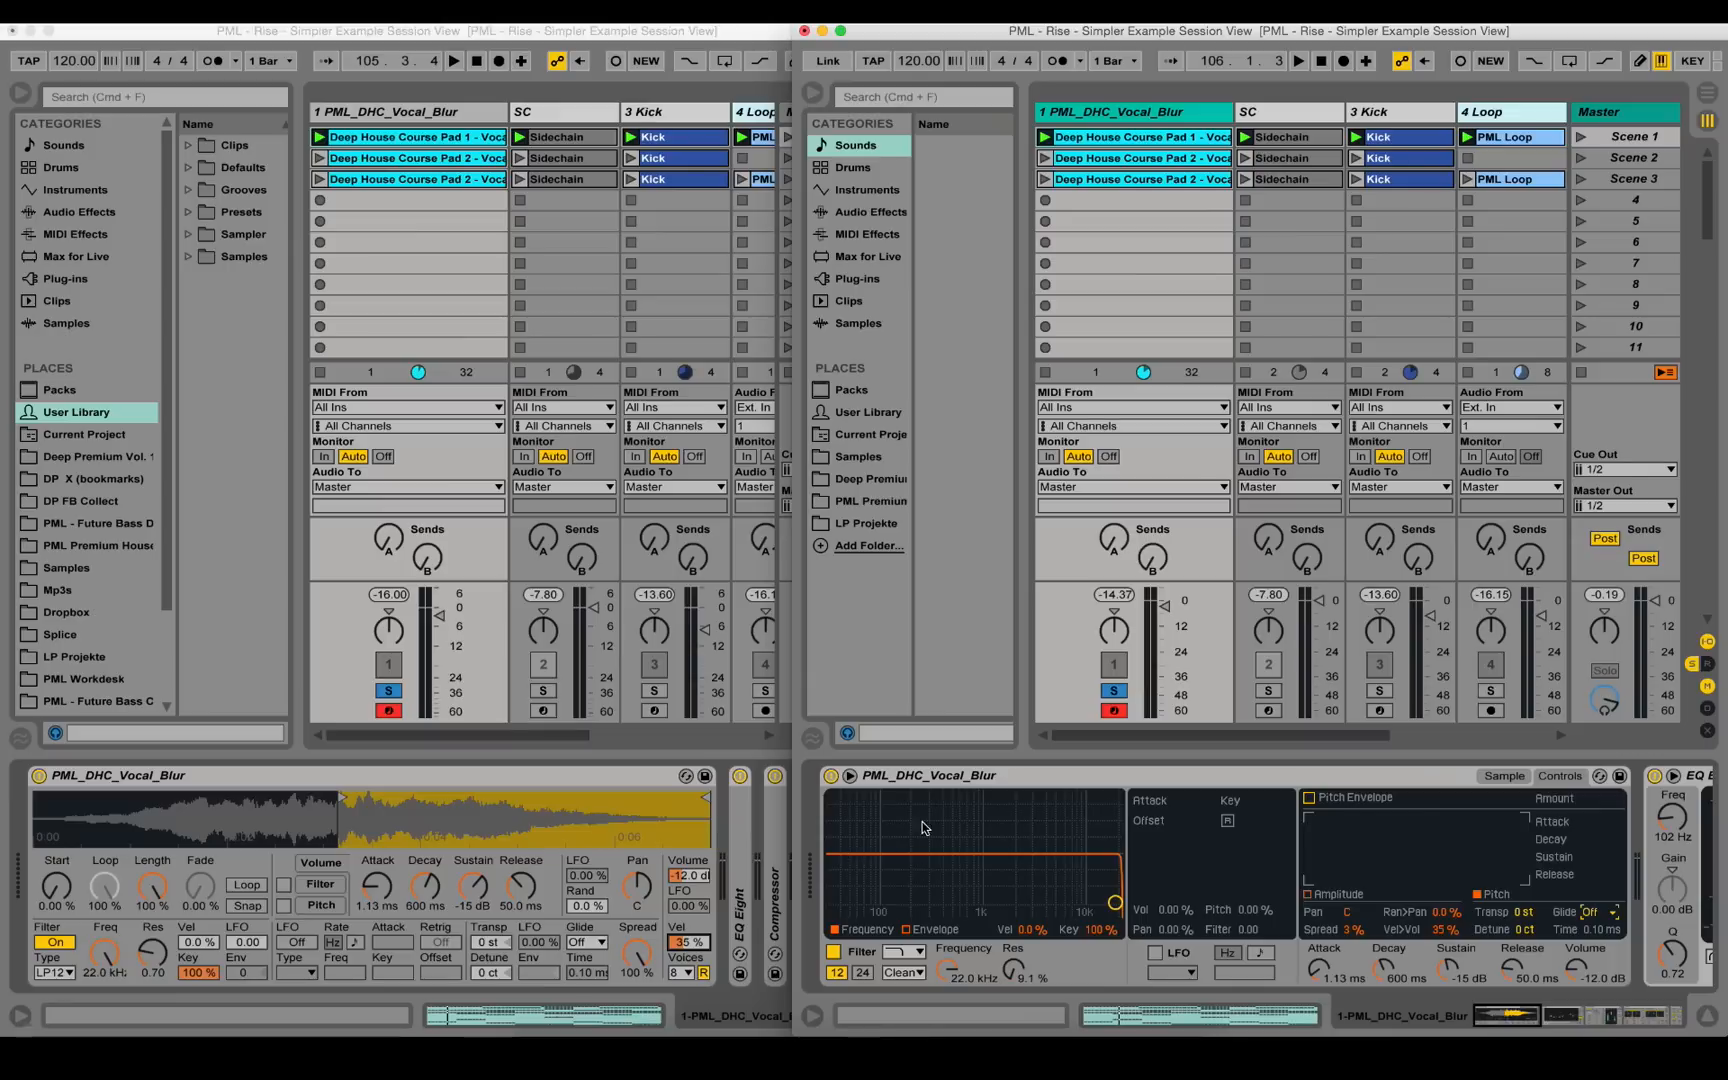
pyautogui.click(1502, 776)
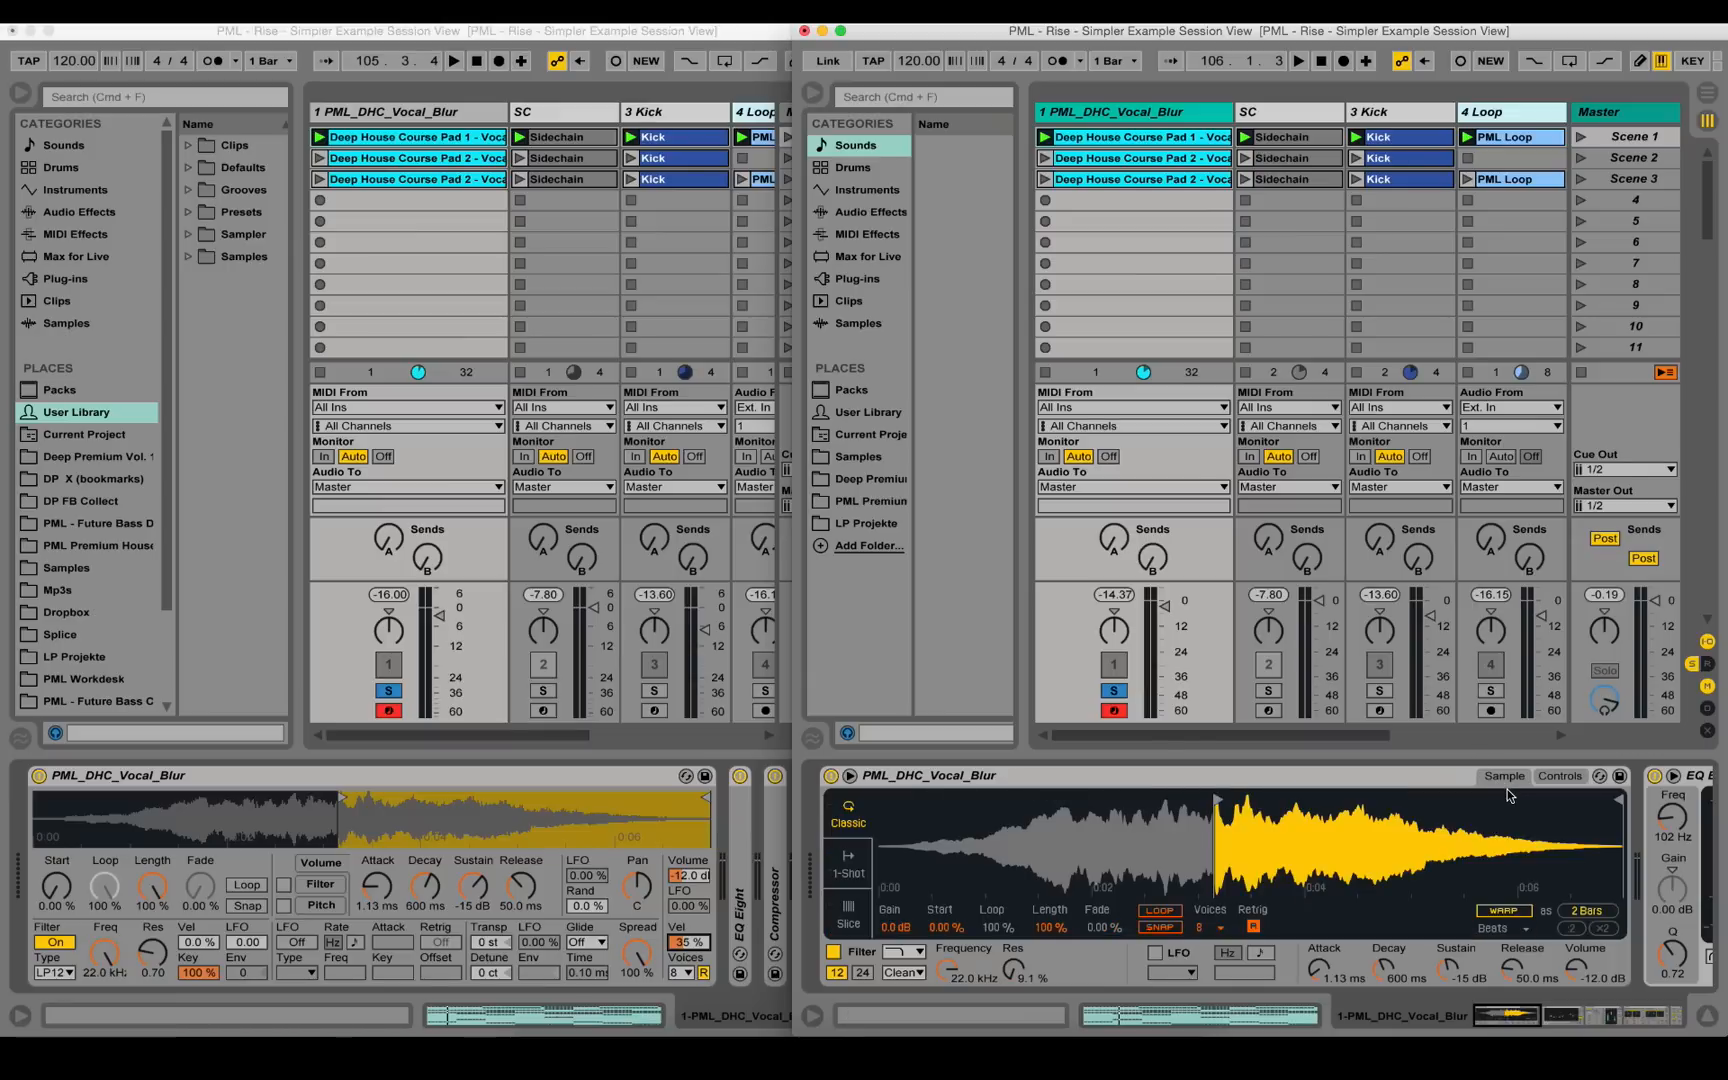
# - Audition the 9.2 sample while dragging its start and end markers inward, then move the start later into the vocal
pyautogui.moveTo(1215, 851)
pyautogui.click(496, 767)
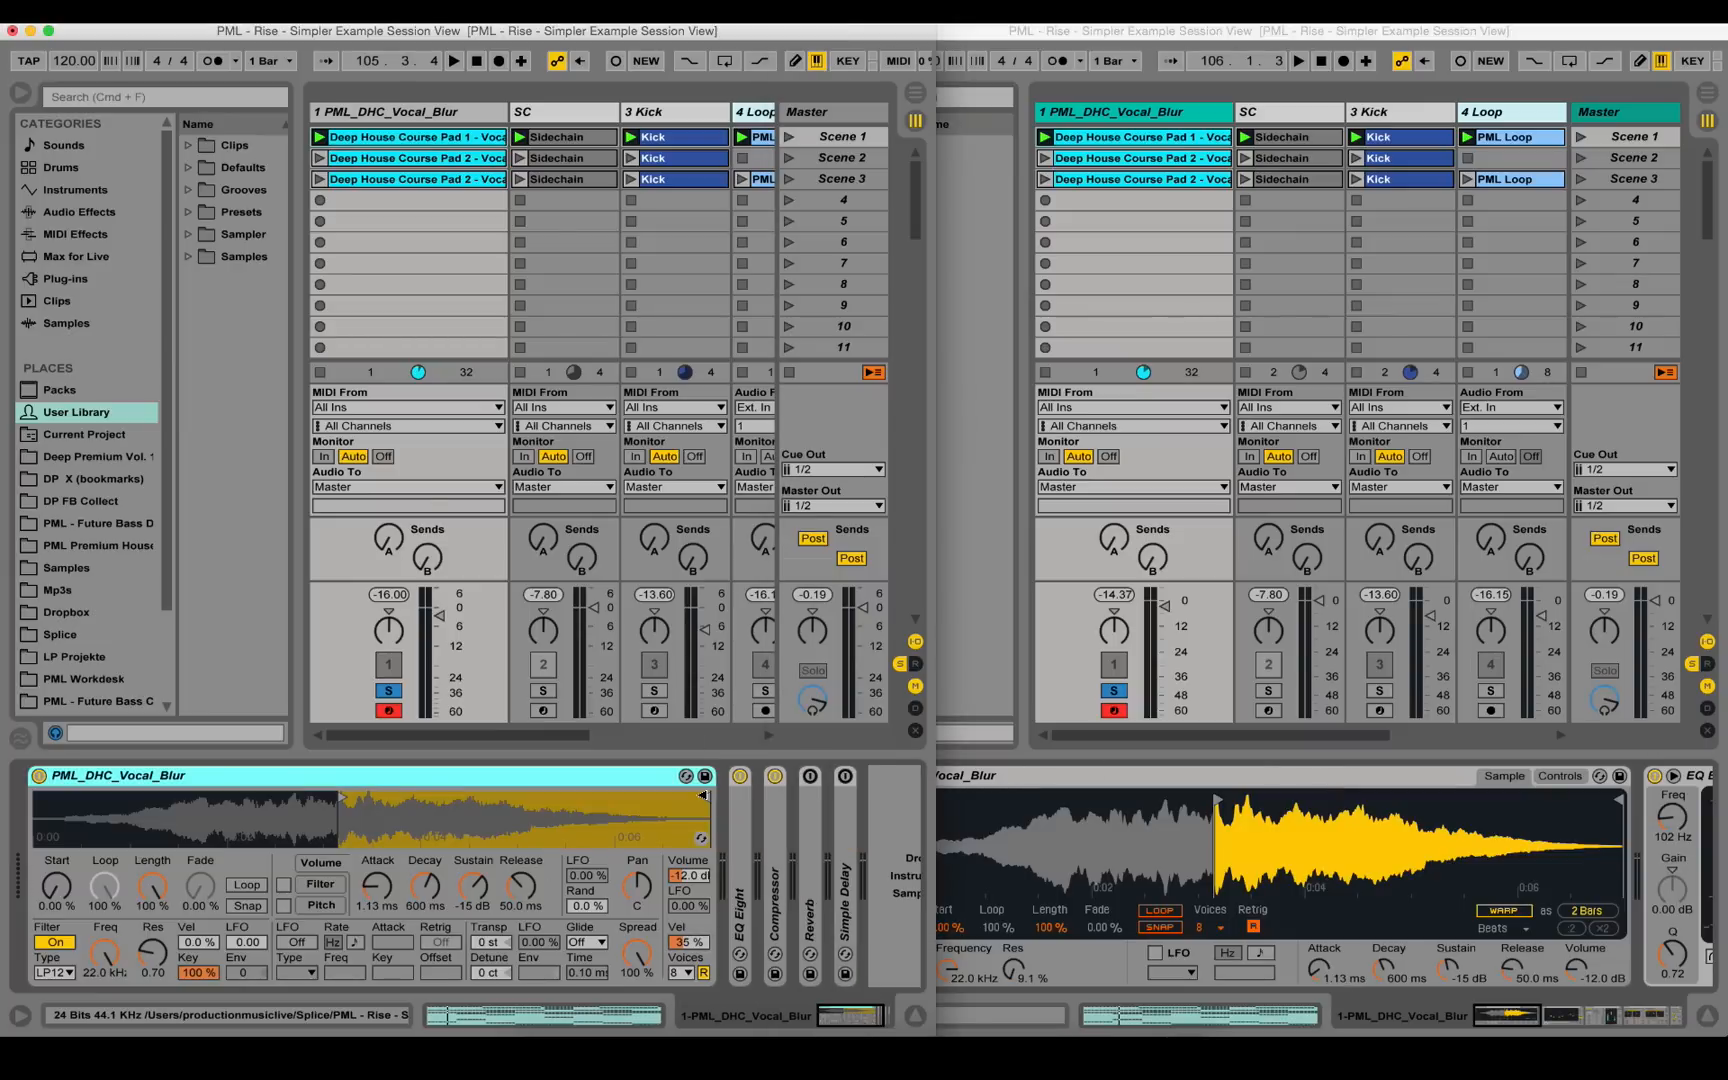
pyautogui.moveTo(702, 797); pyautogui.dragTo(461, 798)
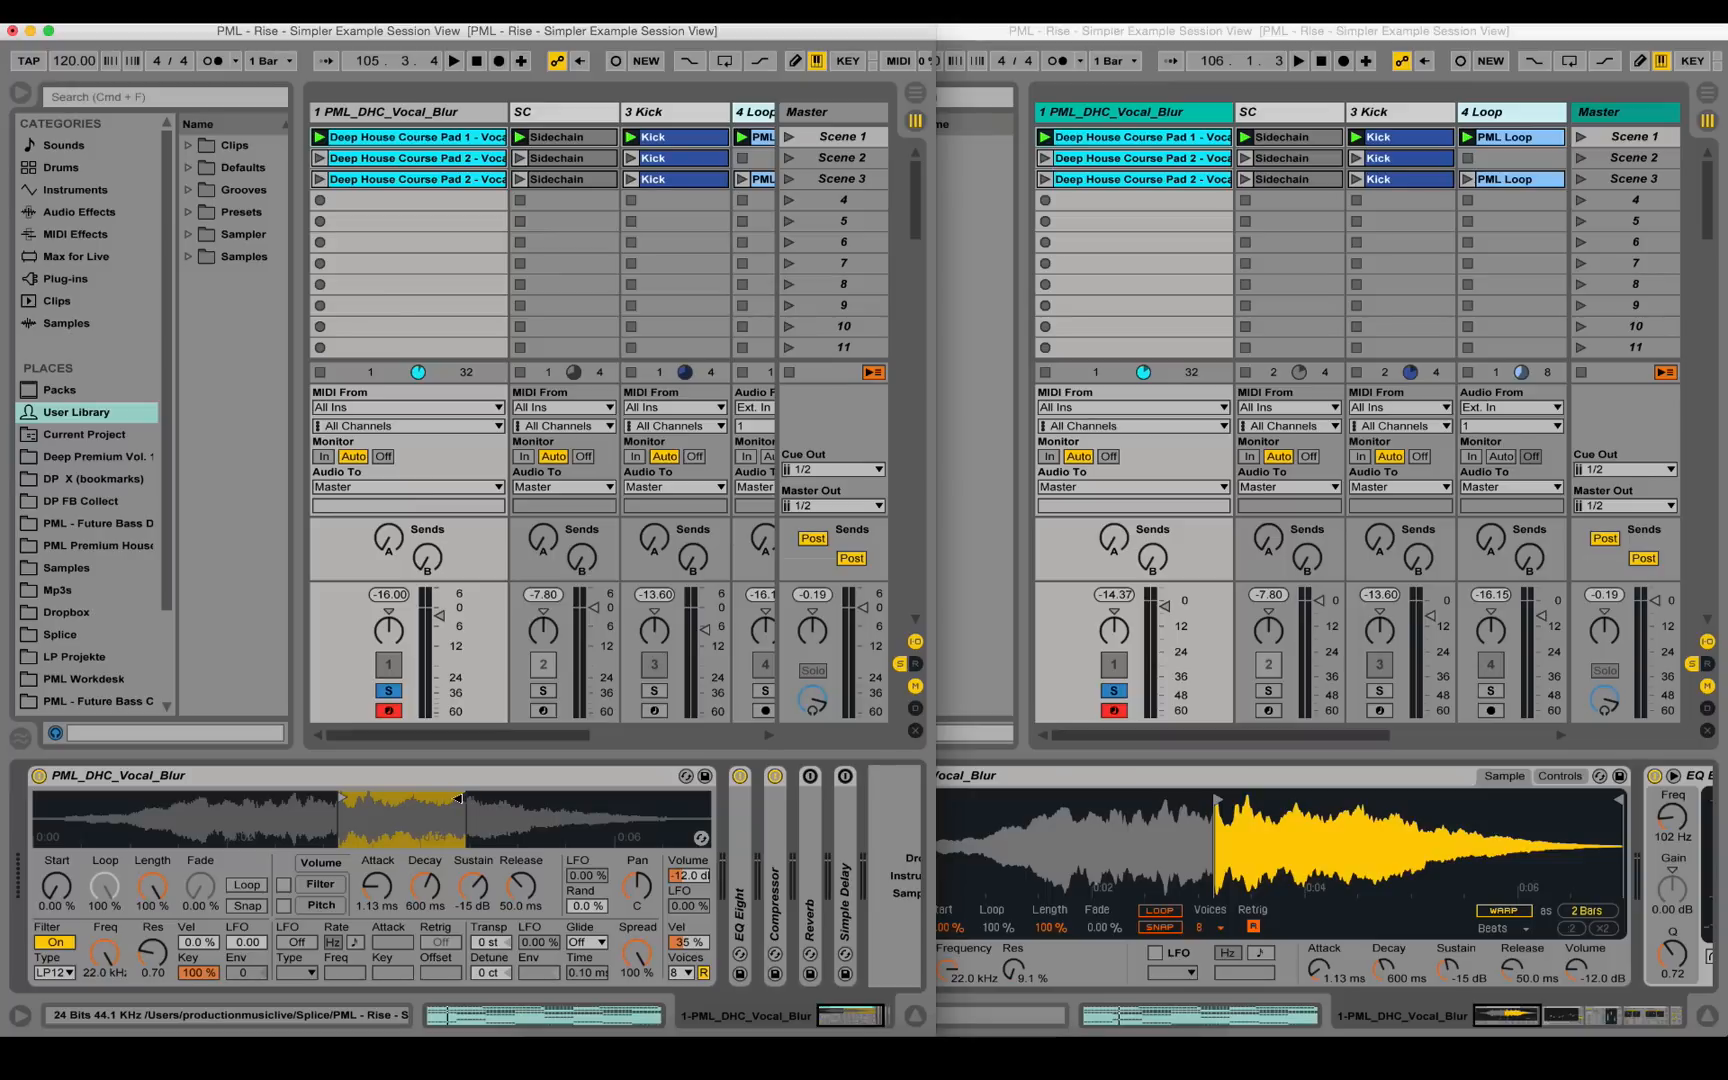
pyautogui.press('space')
pyautogui.moveTo(460, 798)
pyautogui.mouseDown()
pyautogui.moveTo(230, 797)
pyautogui.moveTo(313, 783)
pyautogui.mouseUp()
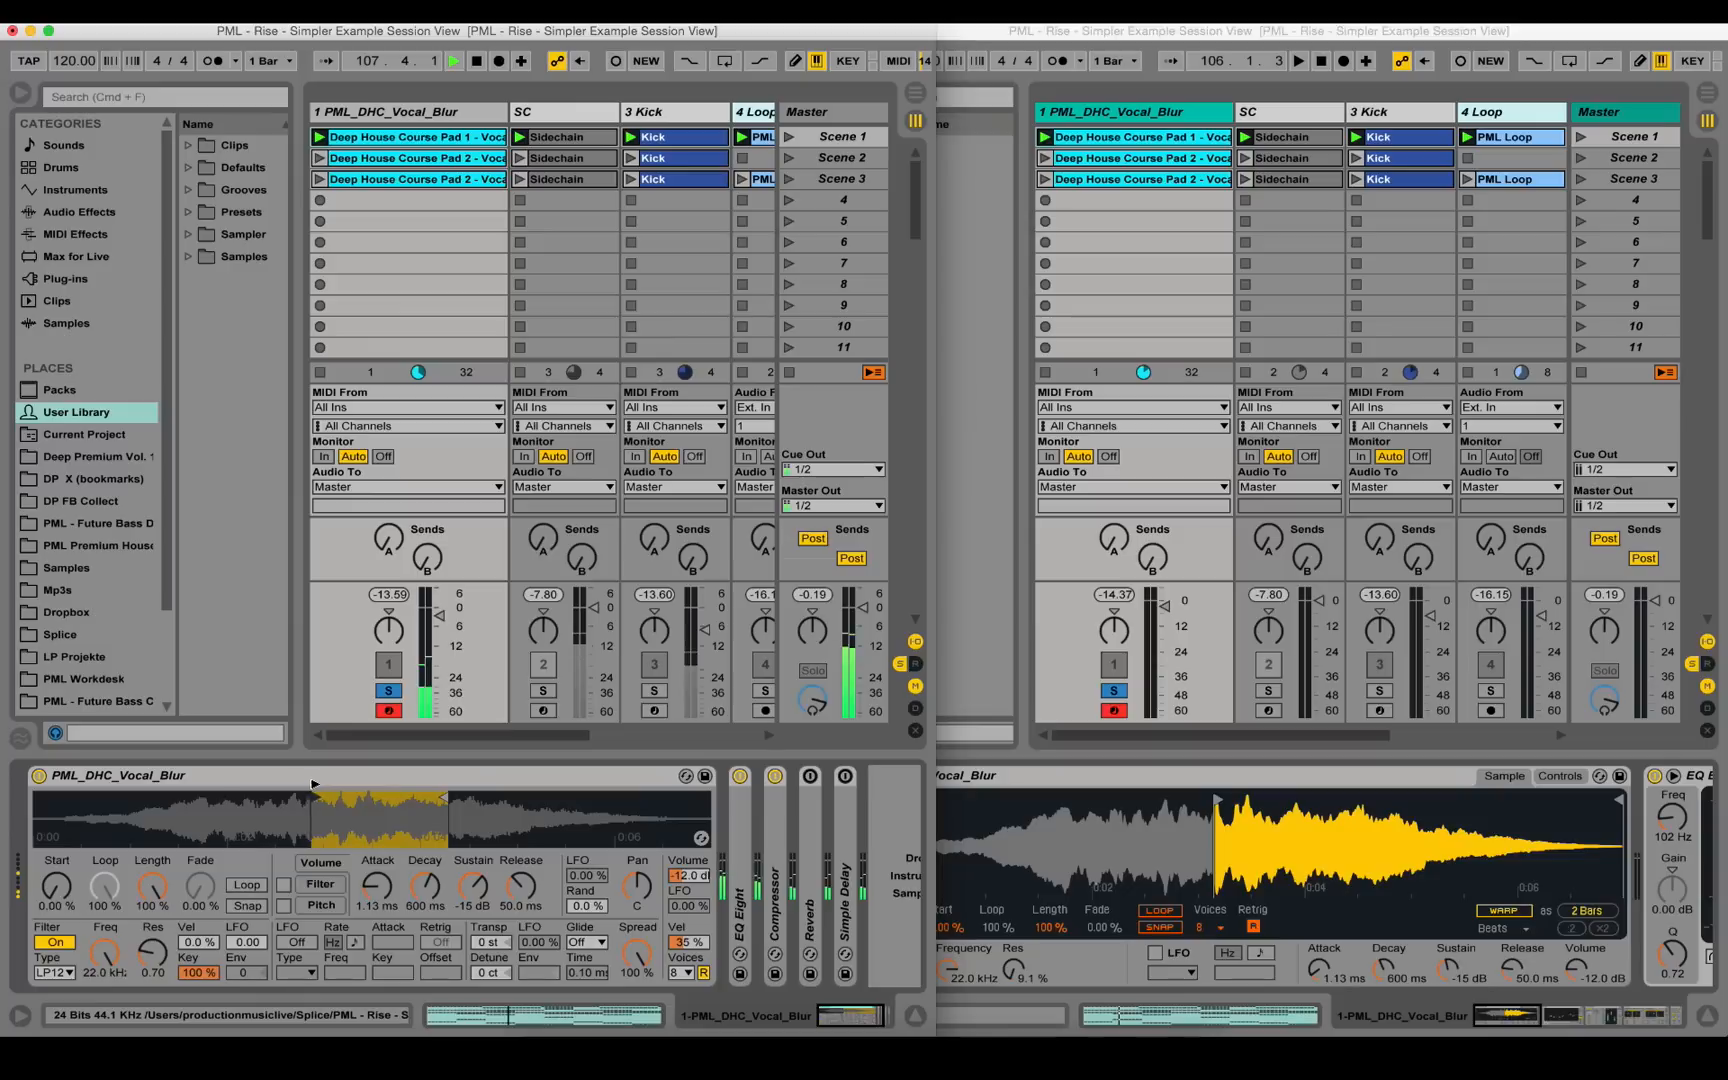
pyautogui.moveTo(446, 797); pyautogui.dragTo(727, 790)
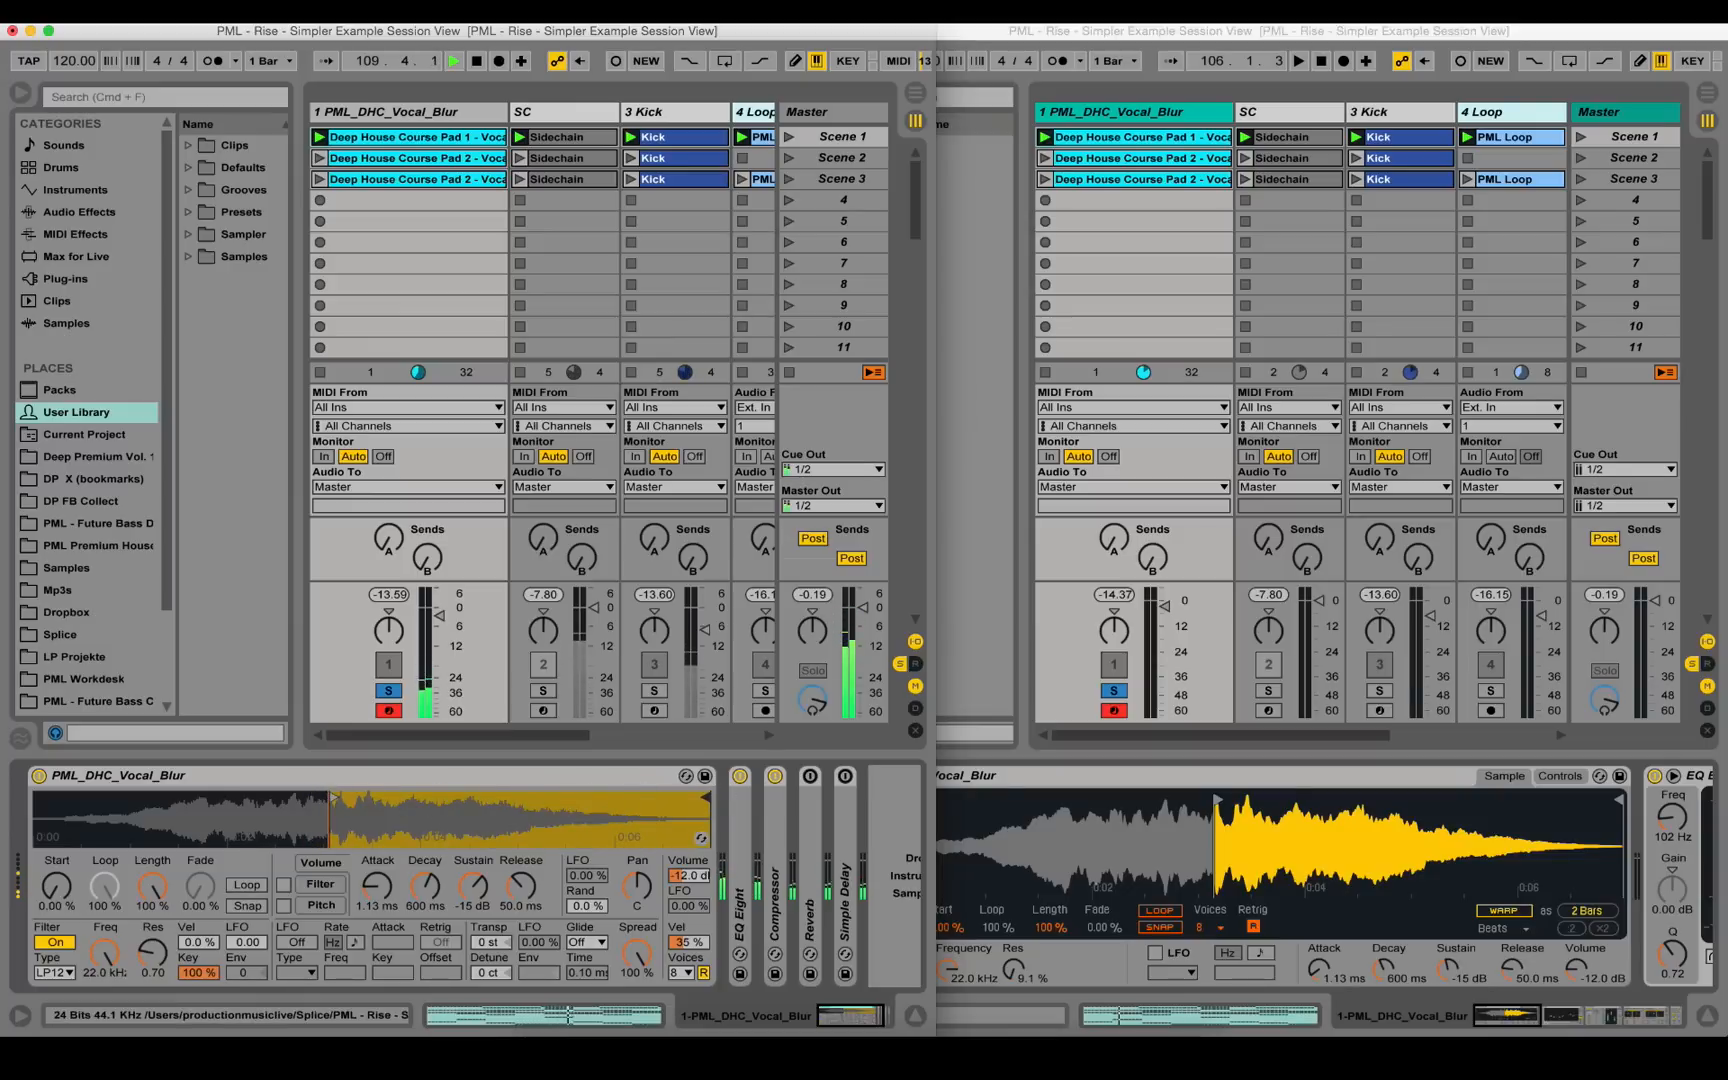
pyautogui.moveTo(330, 799)
pyautogui.mouseDown()
pyautogui.moveTo(631, 801)
pyautogui.moveTo(300, 805)
pyautogui.mouseUp()
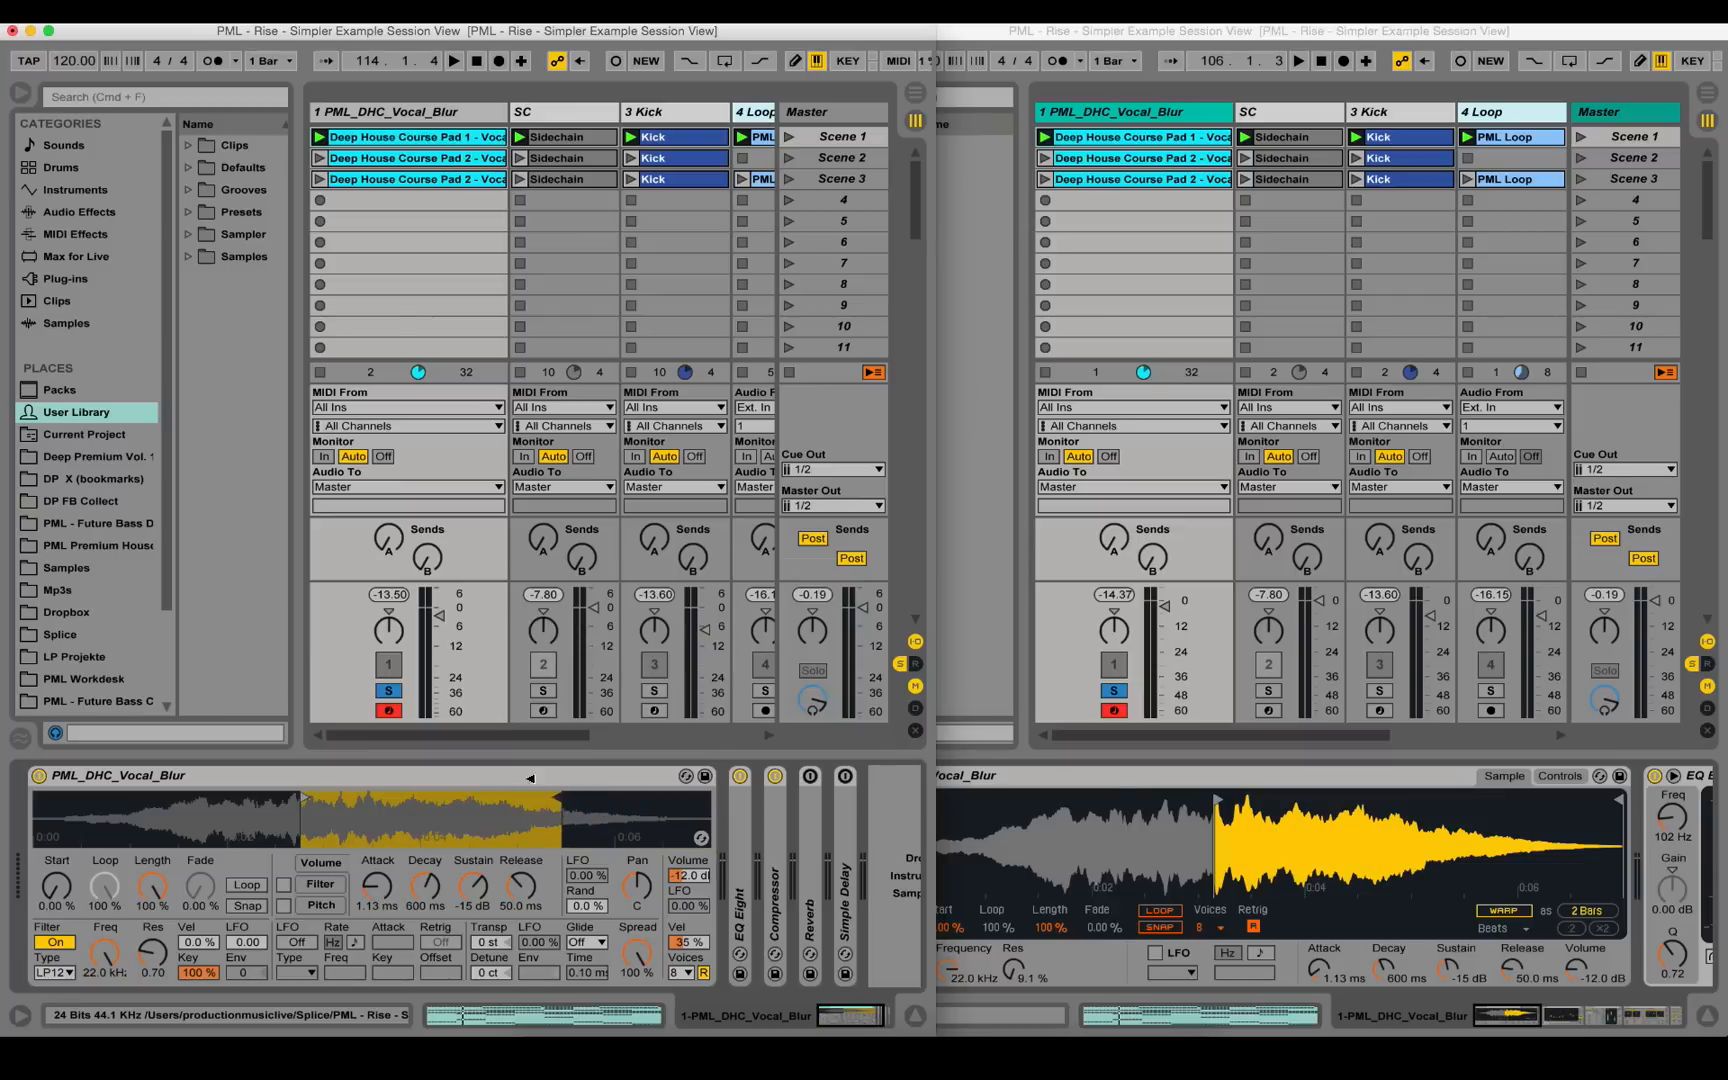
# - Pull the sample end back to mid-file, nudge the start, and switch on Loop for the trimmed region
pyautogui.moveTo(699, 798); pyautogui.dragTo(446, 805)
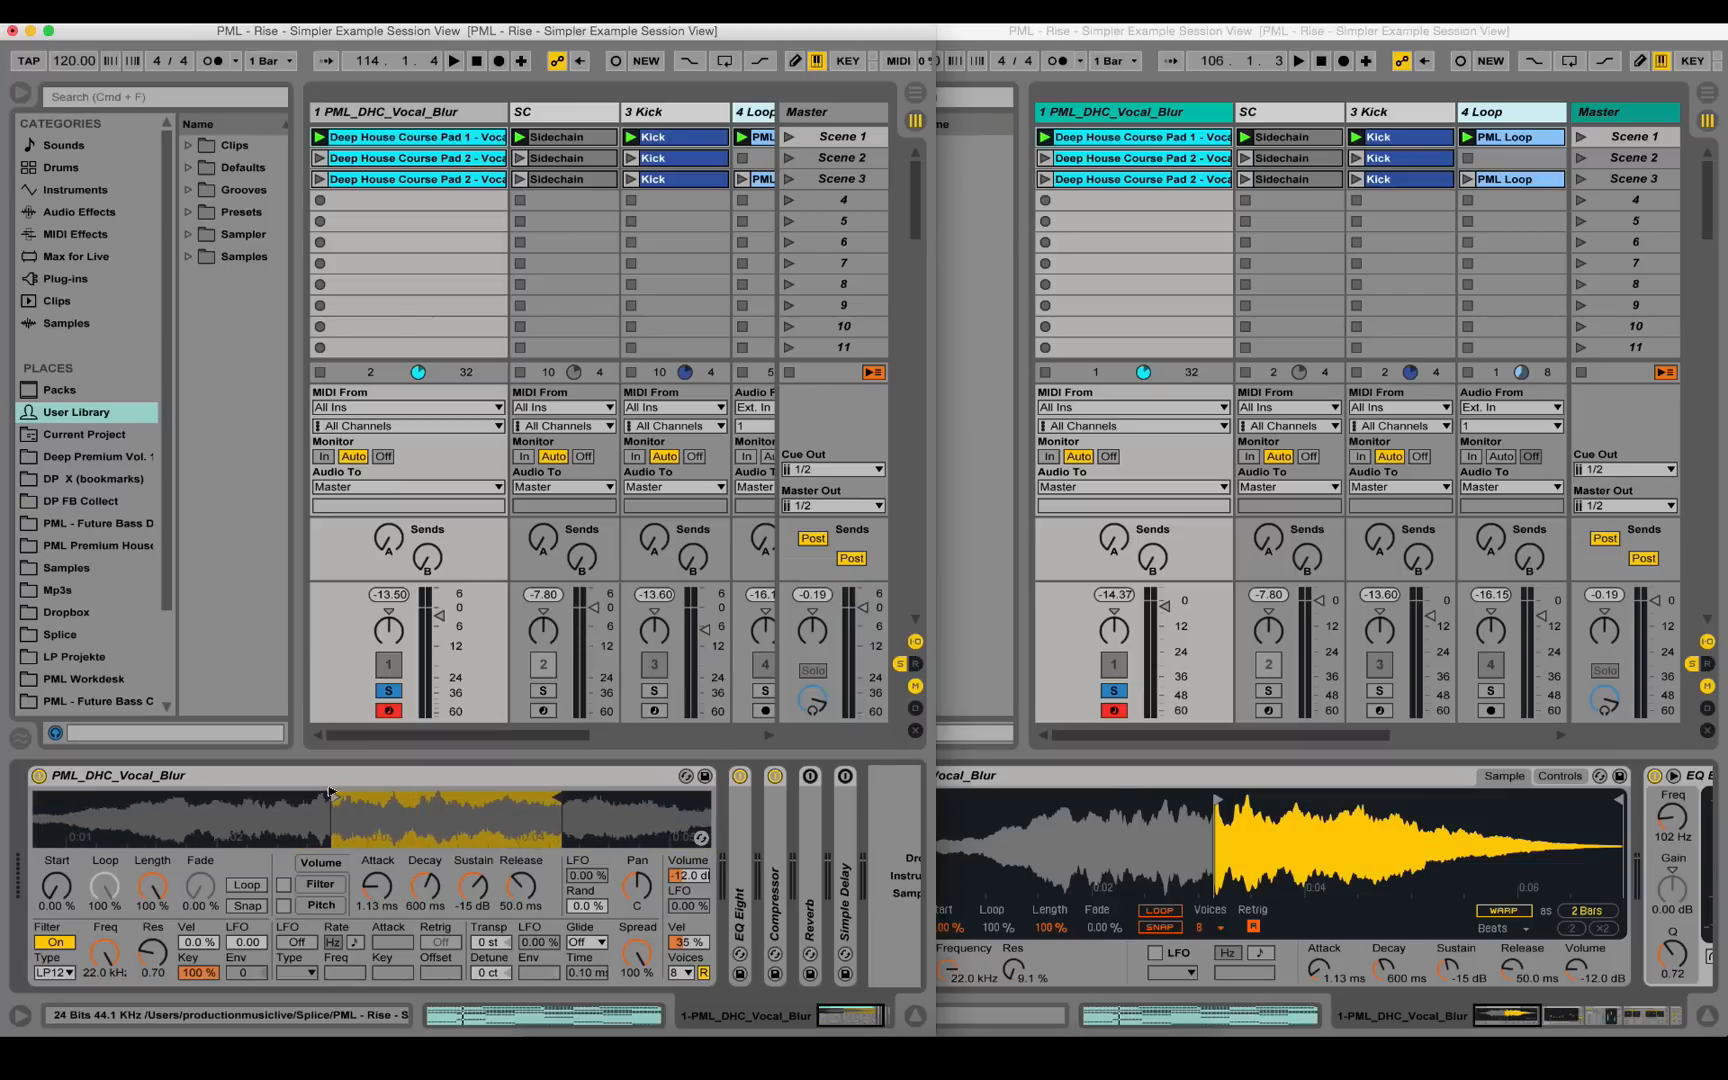
pyautogui.moveTo(334, 793); pyautogui.dragTo(334, 807)
pyautogui.moveTo(553, 796); pyautogui.dragTo(411, 805)
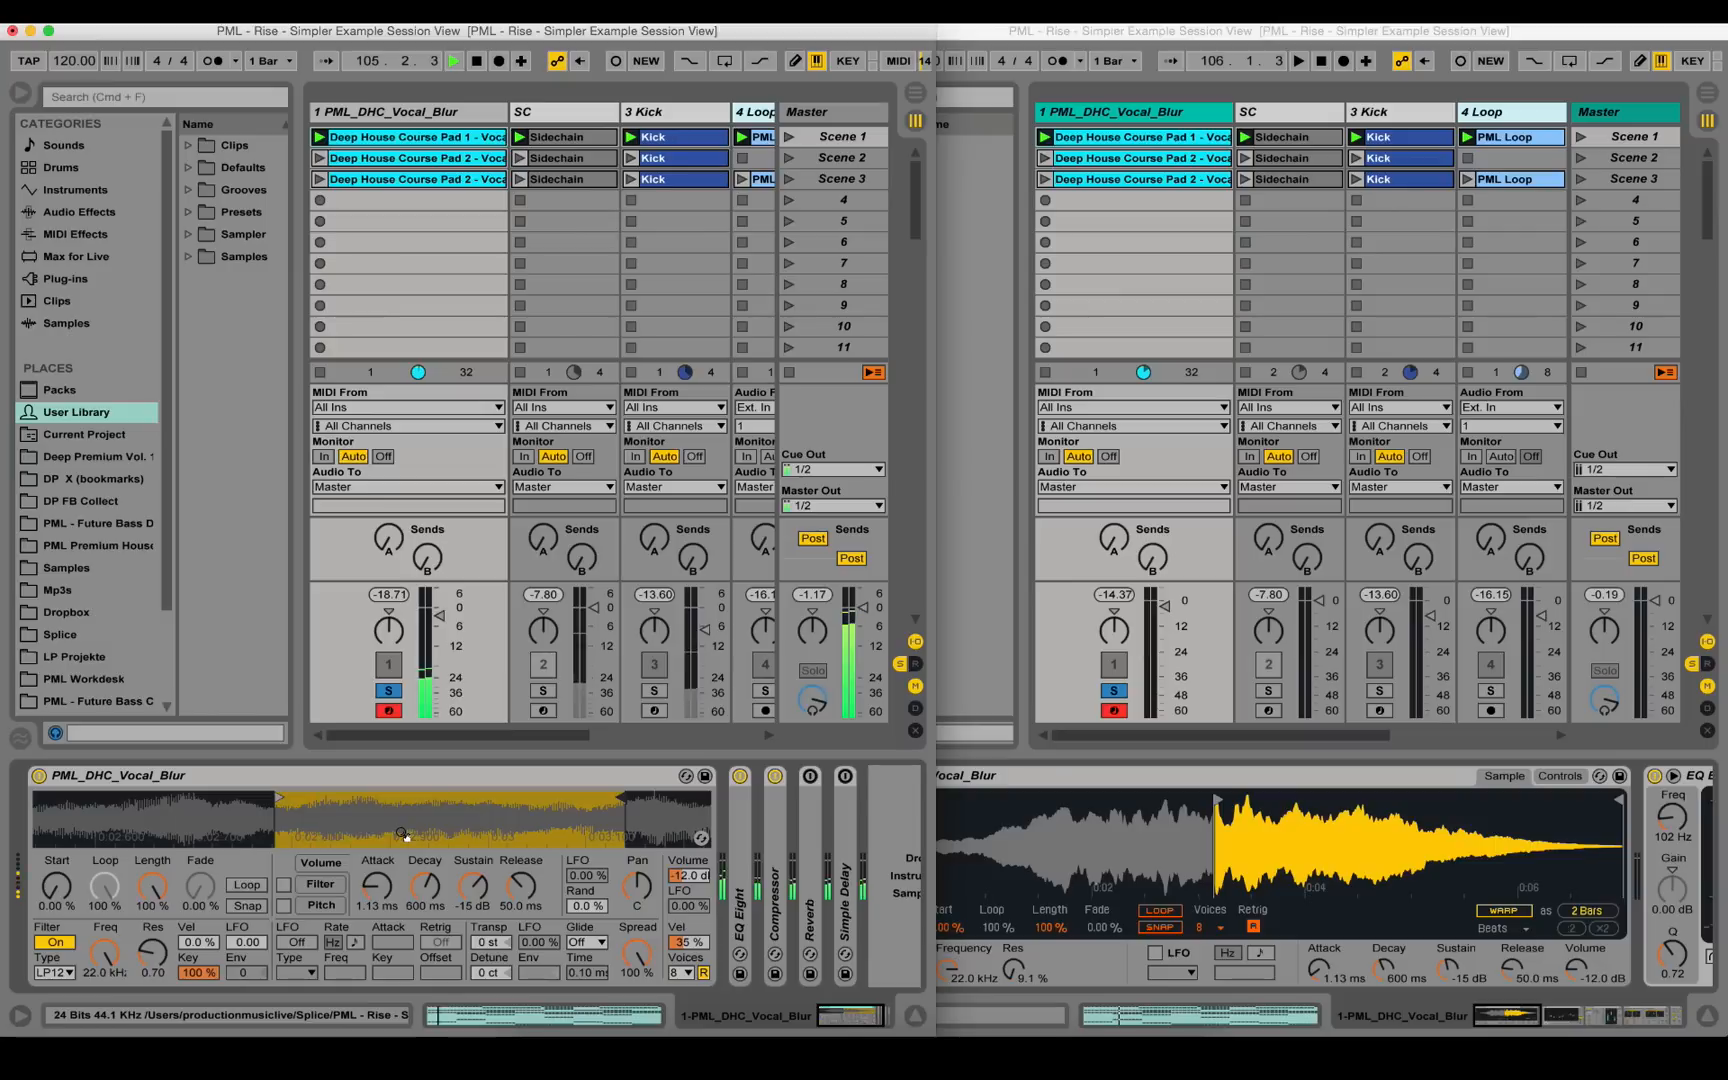
pyautogui.click(246, 886)
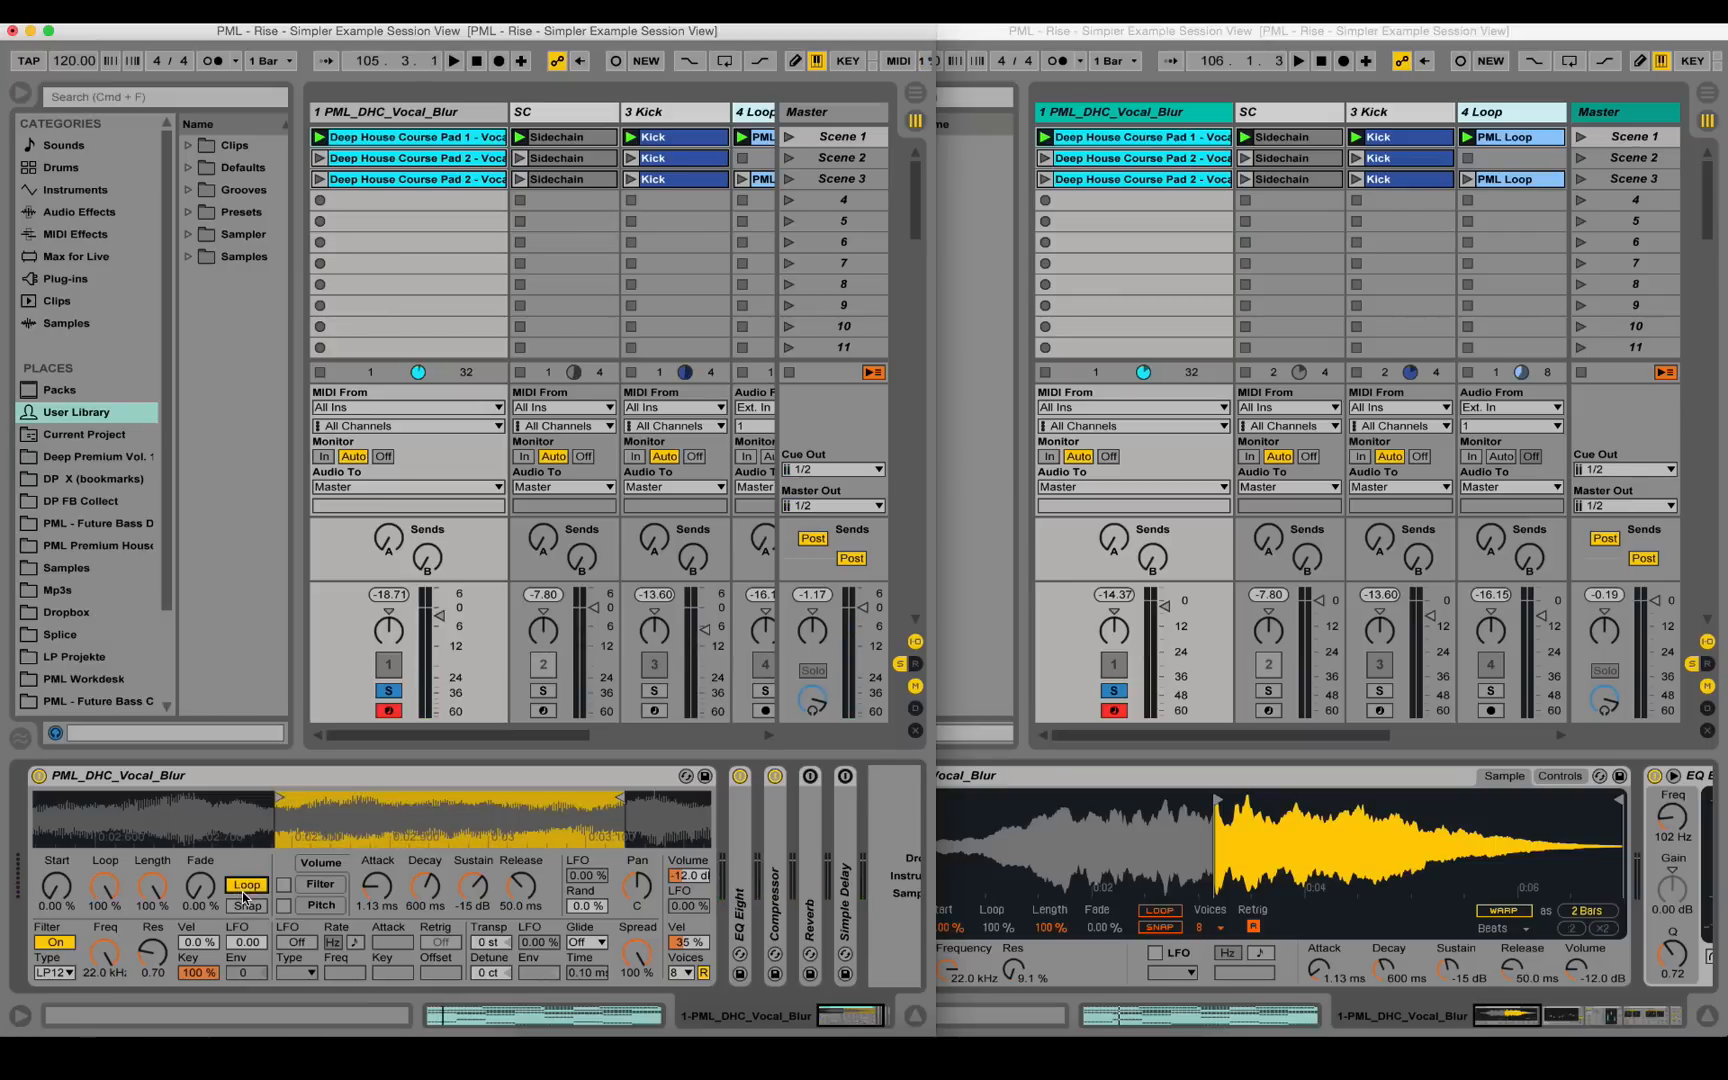
# - Inspect the first pad clip's notes, selecting the notes in its first bar
pyautogui.doubleClick(383, 136)
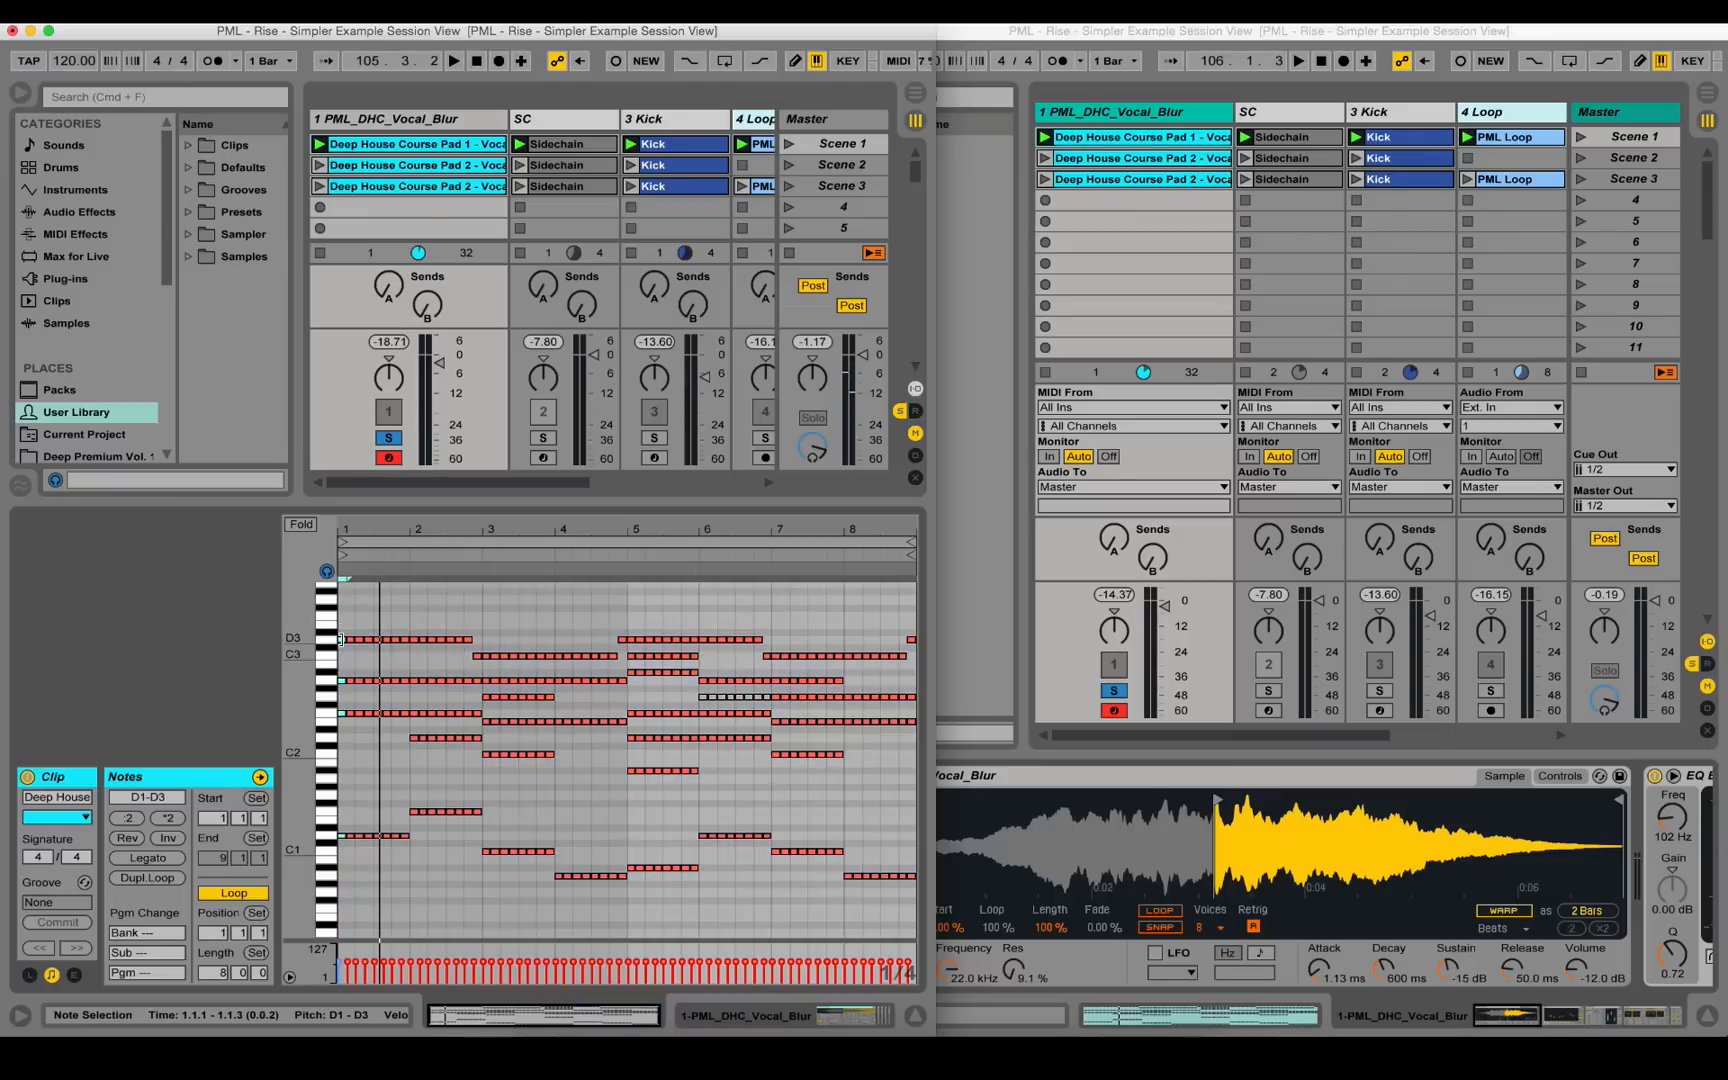
pyautogui.moveTo(343, 853); pyautogui.dragTo(409, 641)
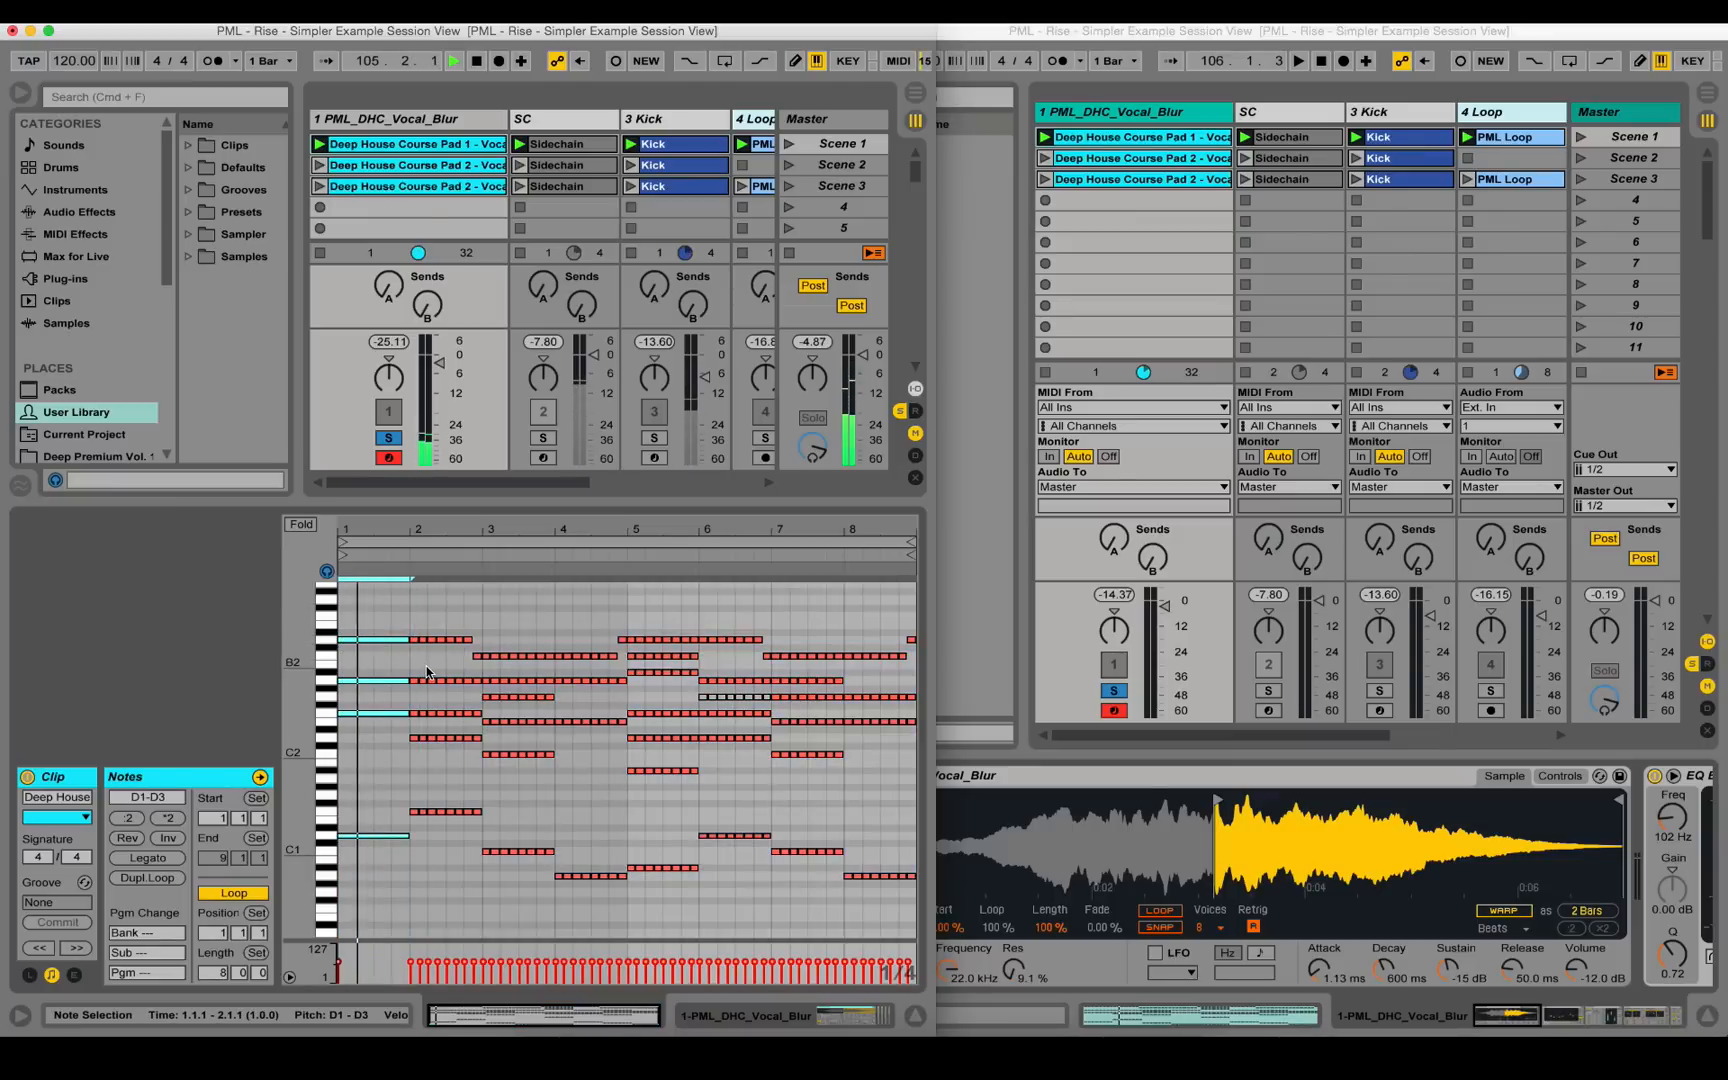
pyautogui.press('space')
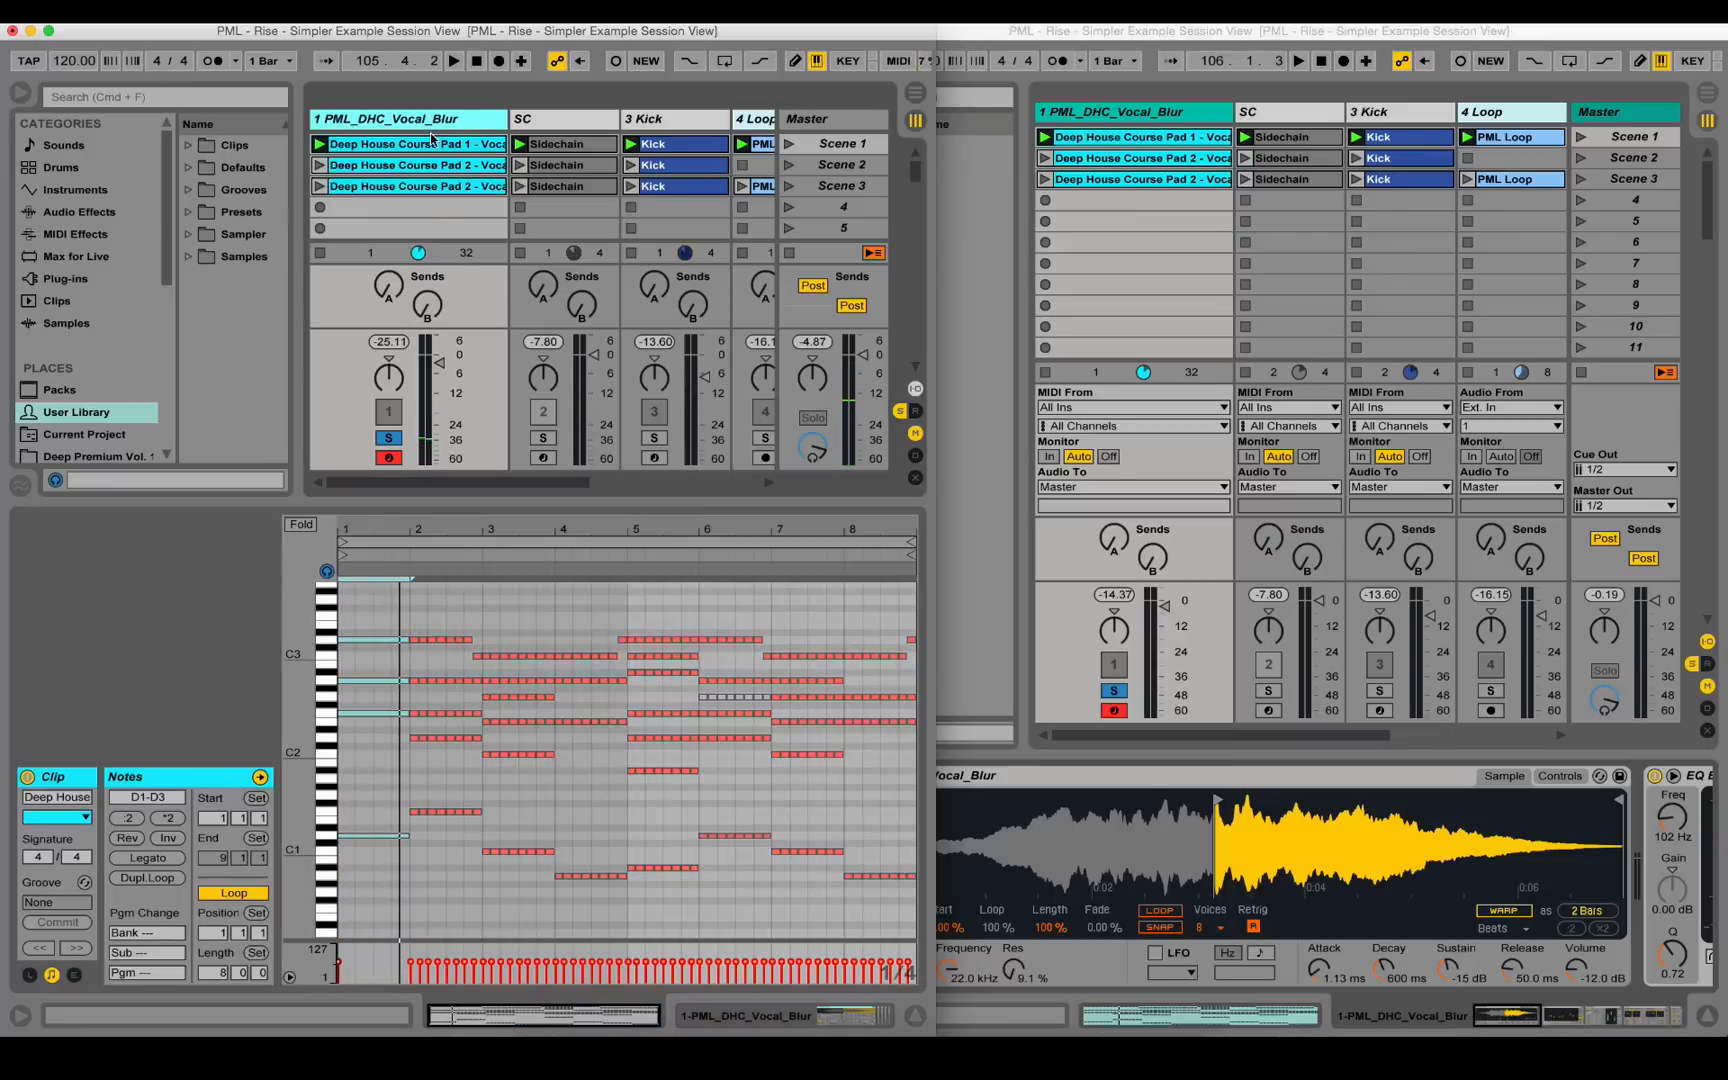
# - Switch the vocal track's Compressor off and play the looped pad through the EQ only
pyautogui.click(748, 1015)
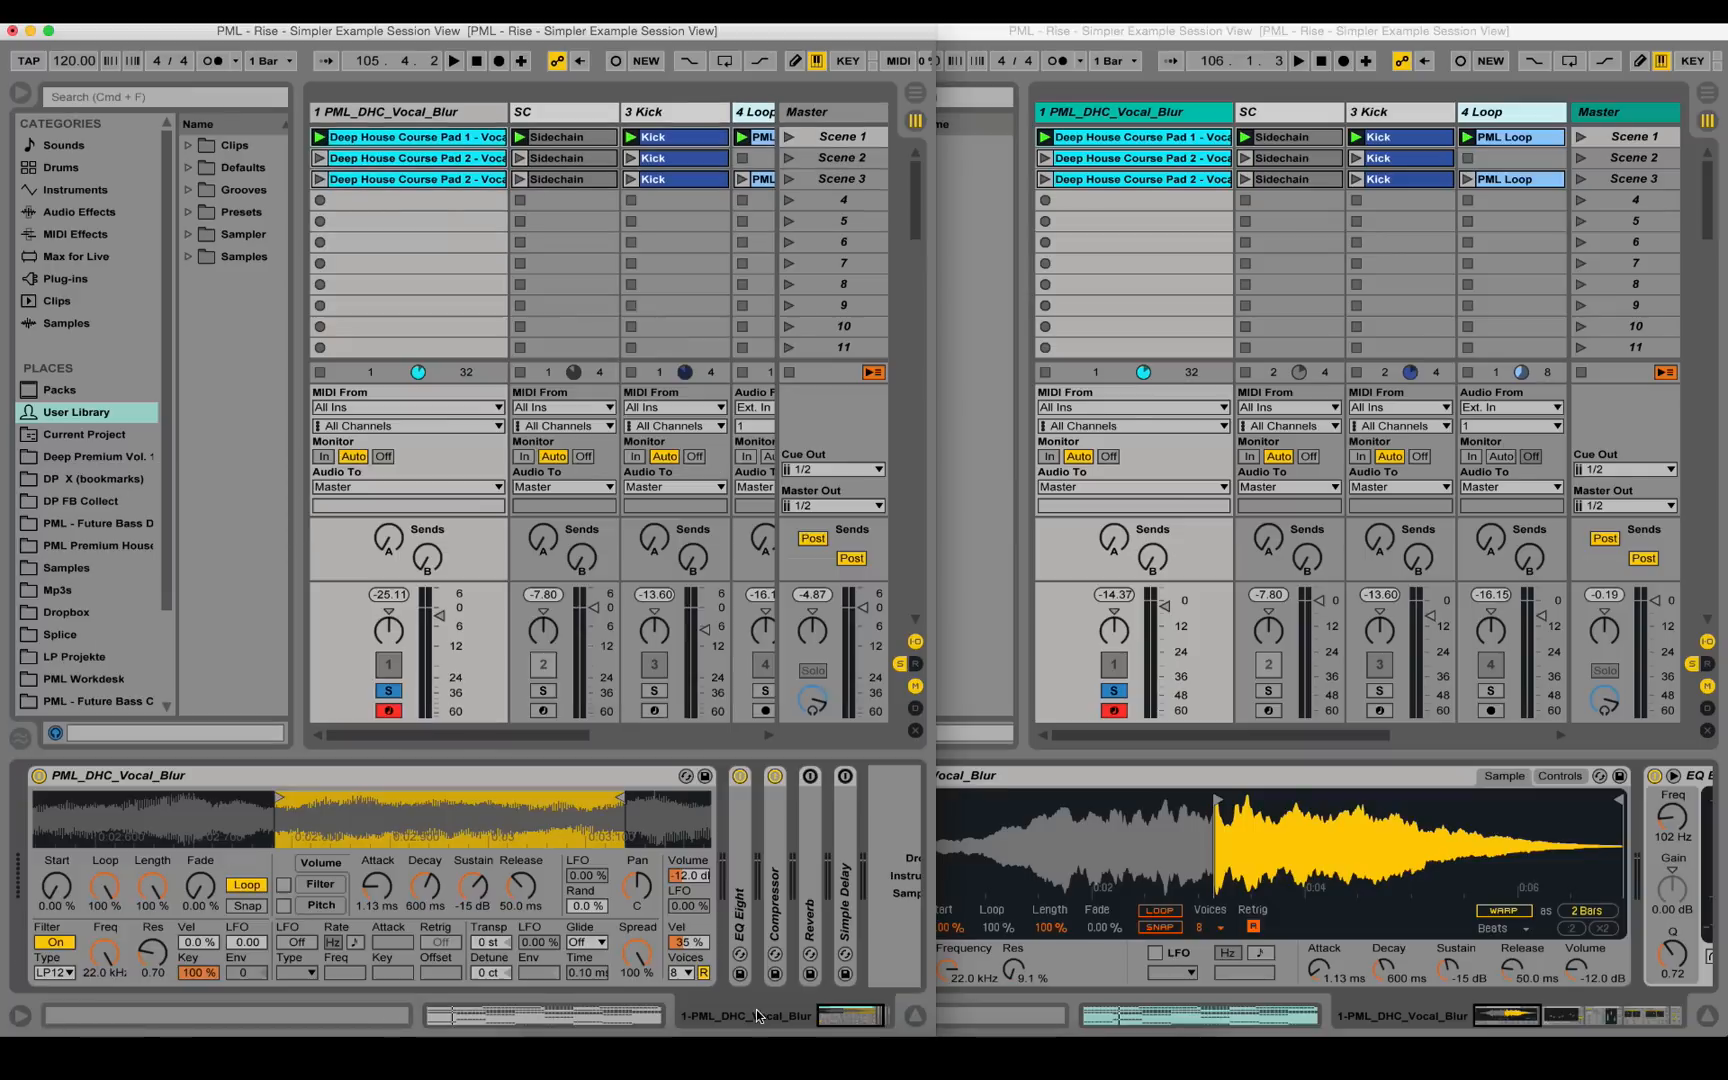
pyautogui.click(775, 777)
pyautogui.press('space')
# - Reduce the first Simpler's Loop amount to about 88%, audition it, and refocus the newer Live window
pyautogui.moveTo(105, 886); pyautogui.dragTo(199, 886)
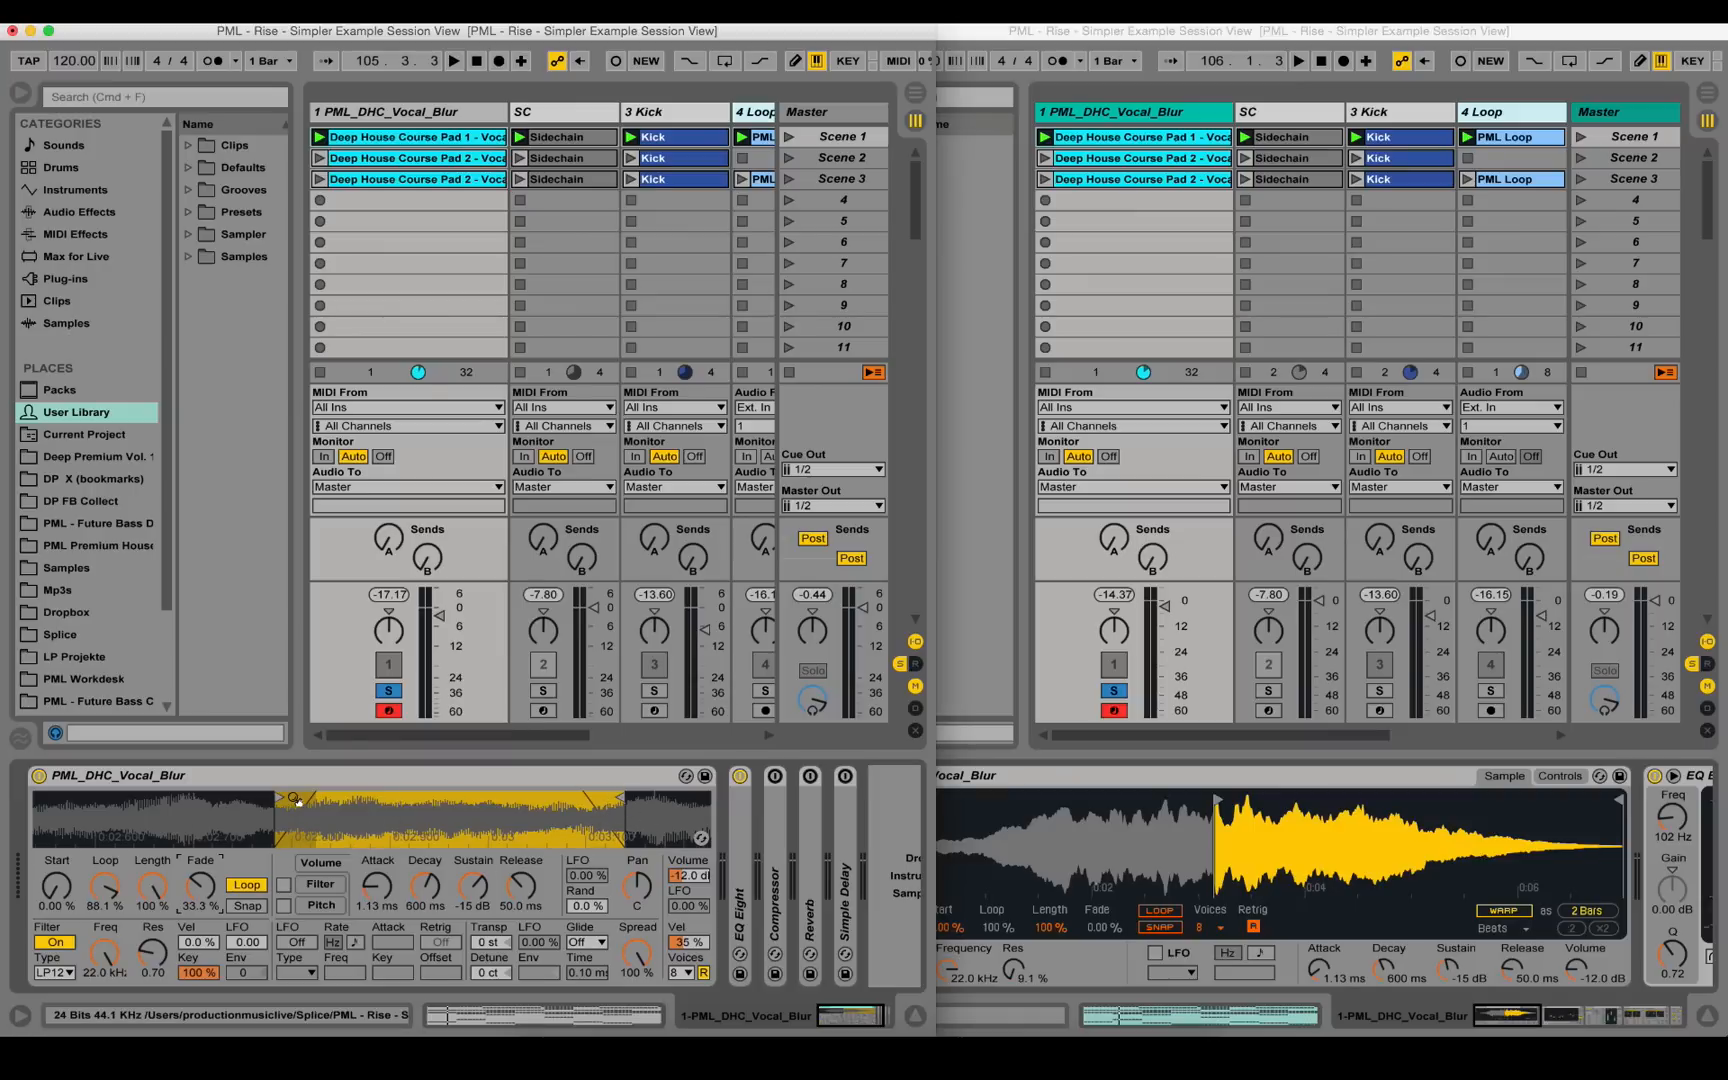
pyautogui.press('space')
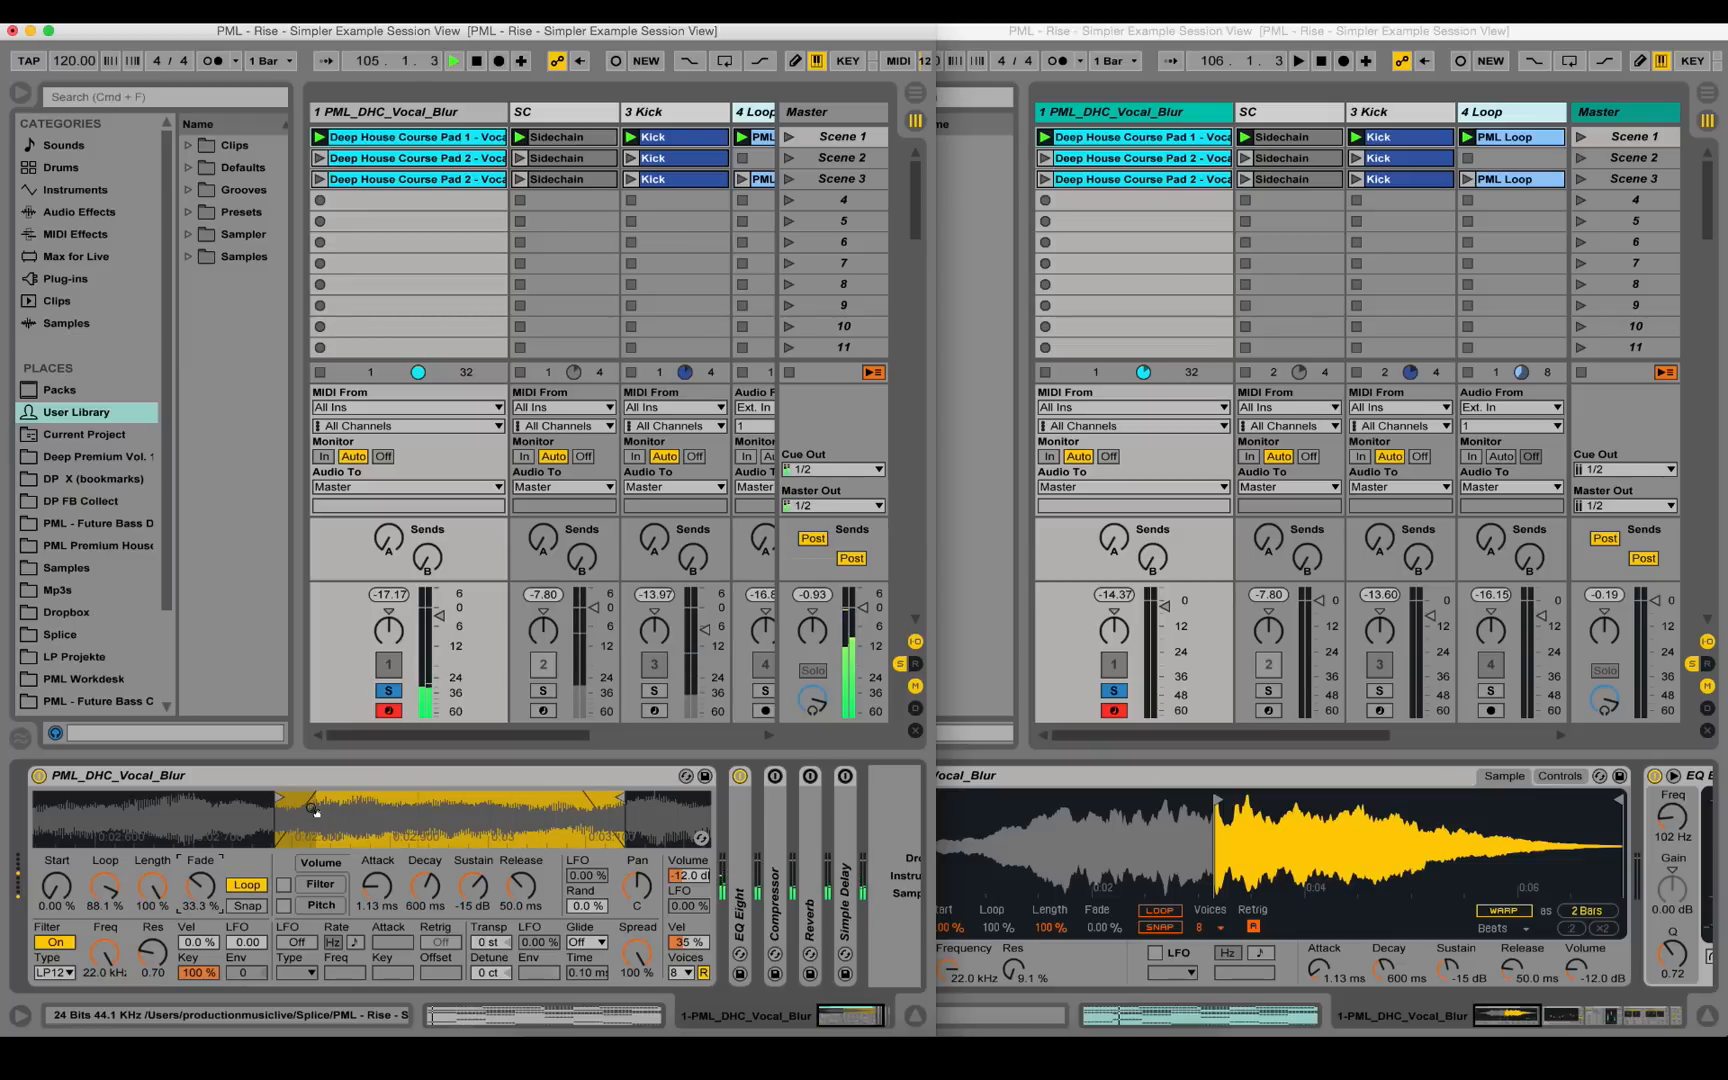
pyautogui.press('space')
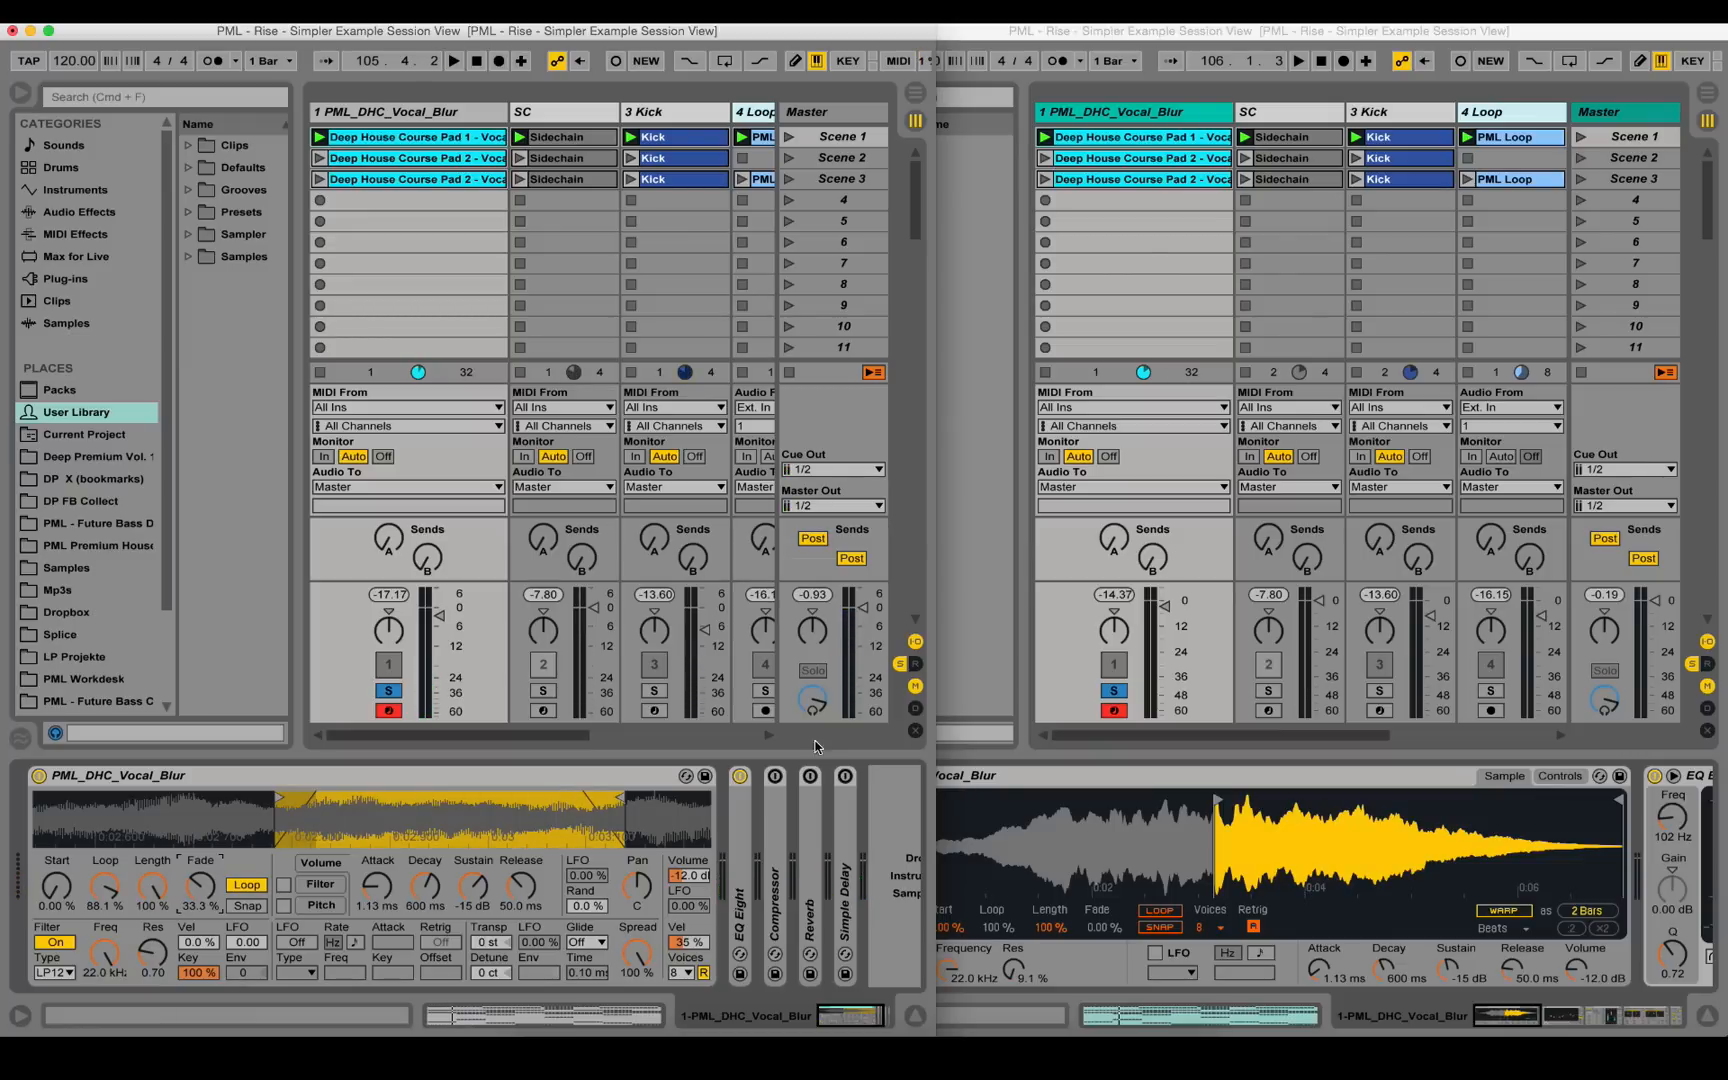
pyautogui.click(1057, 47)
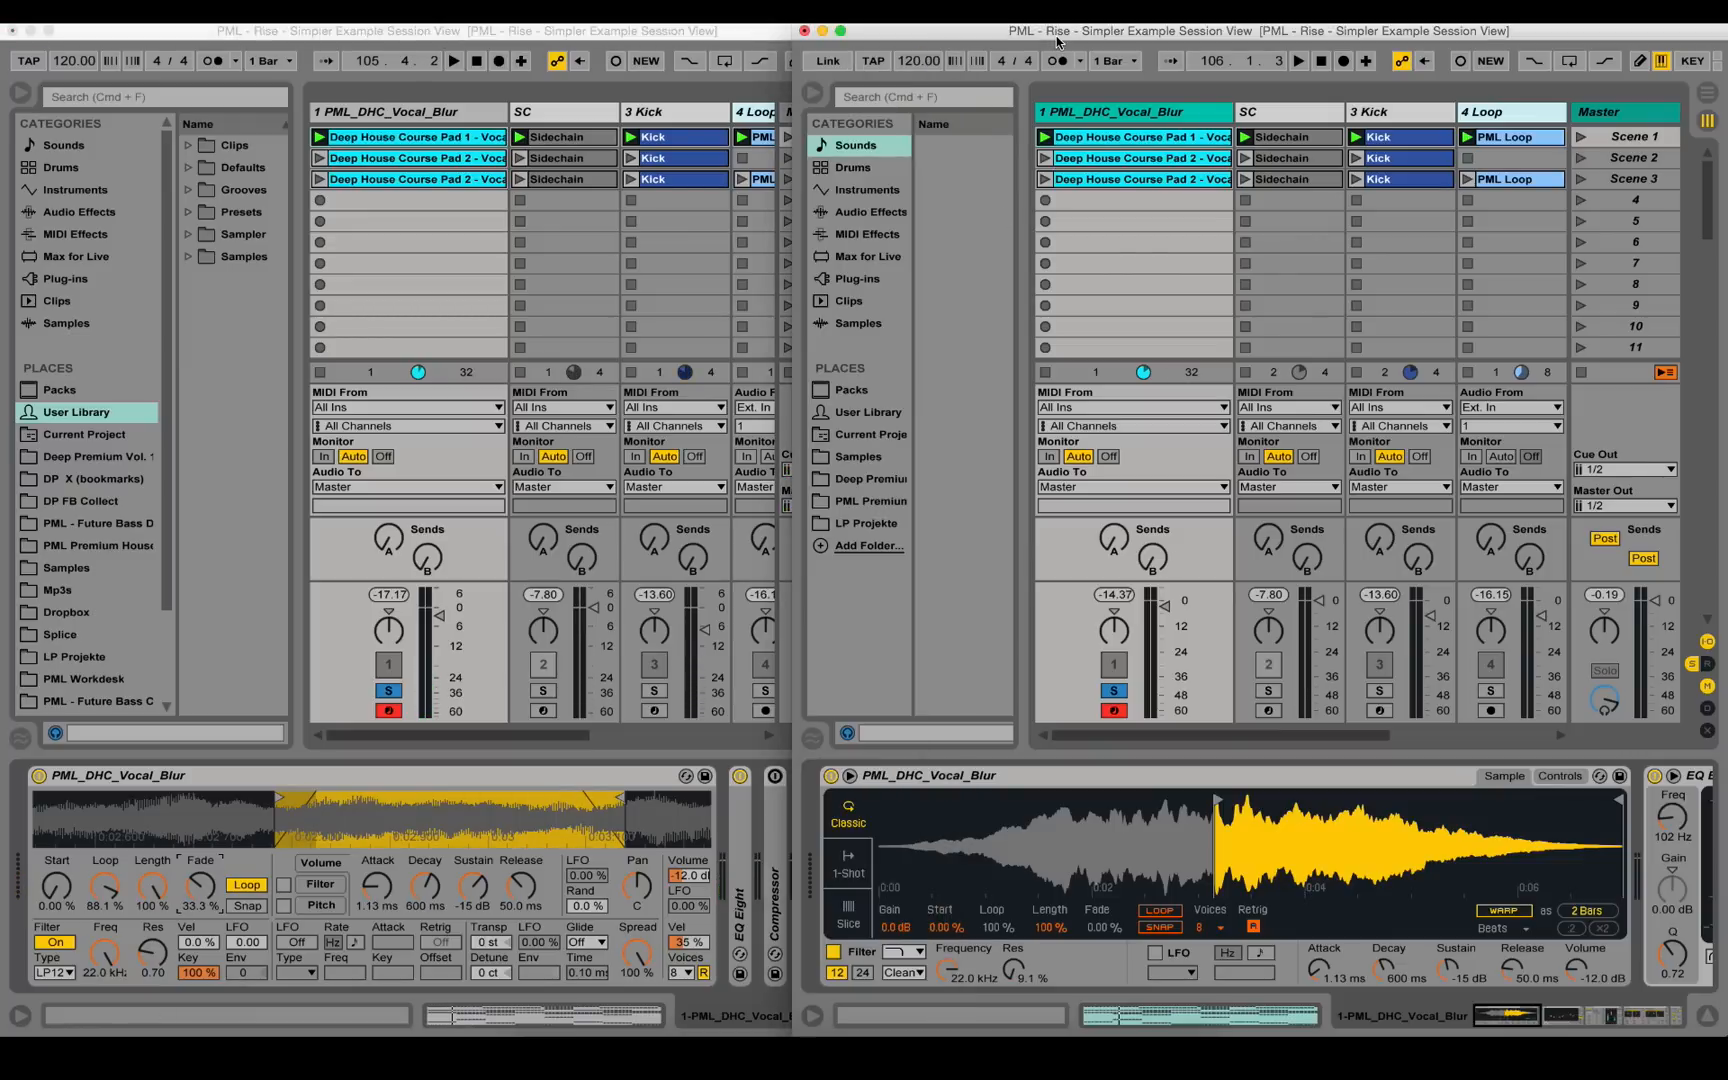
pyautogui.moveTo(1515, 818)
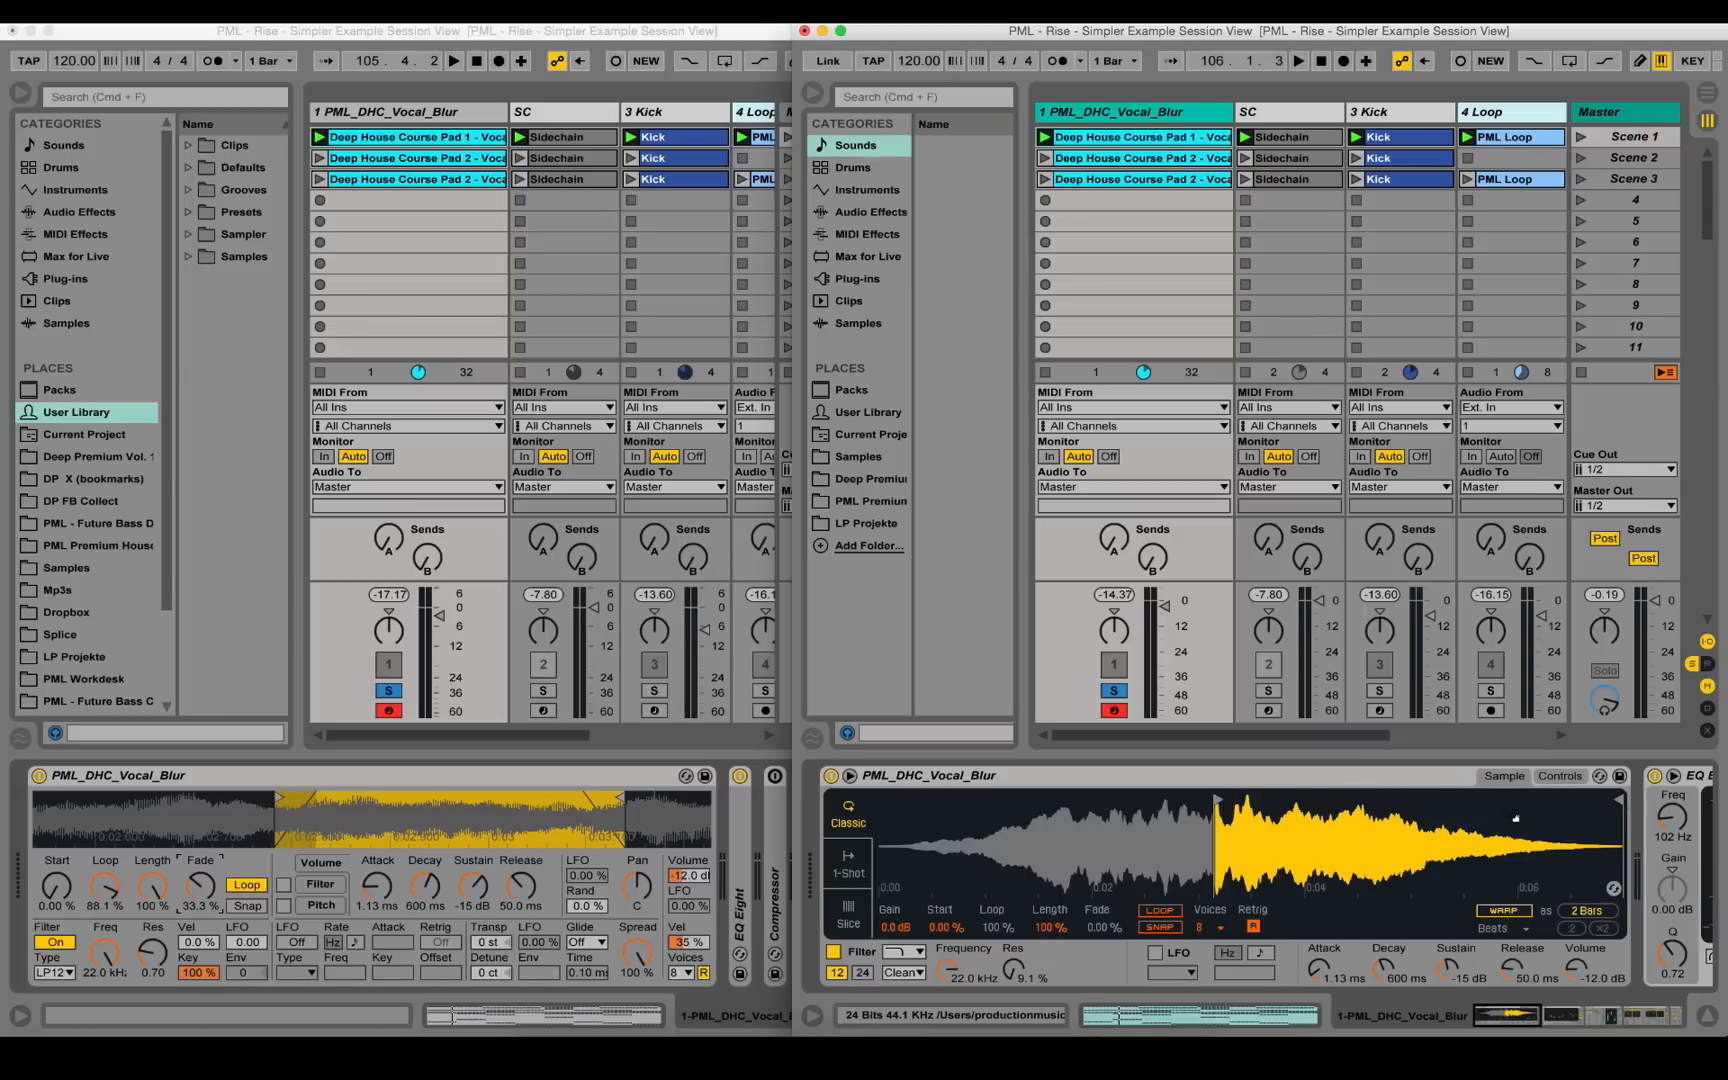
# - Pull the second Simpler's start and end markers in to a short middle vocal section and audition it
pyautogui.press('space')
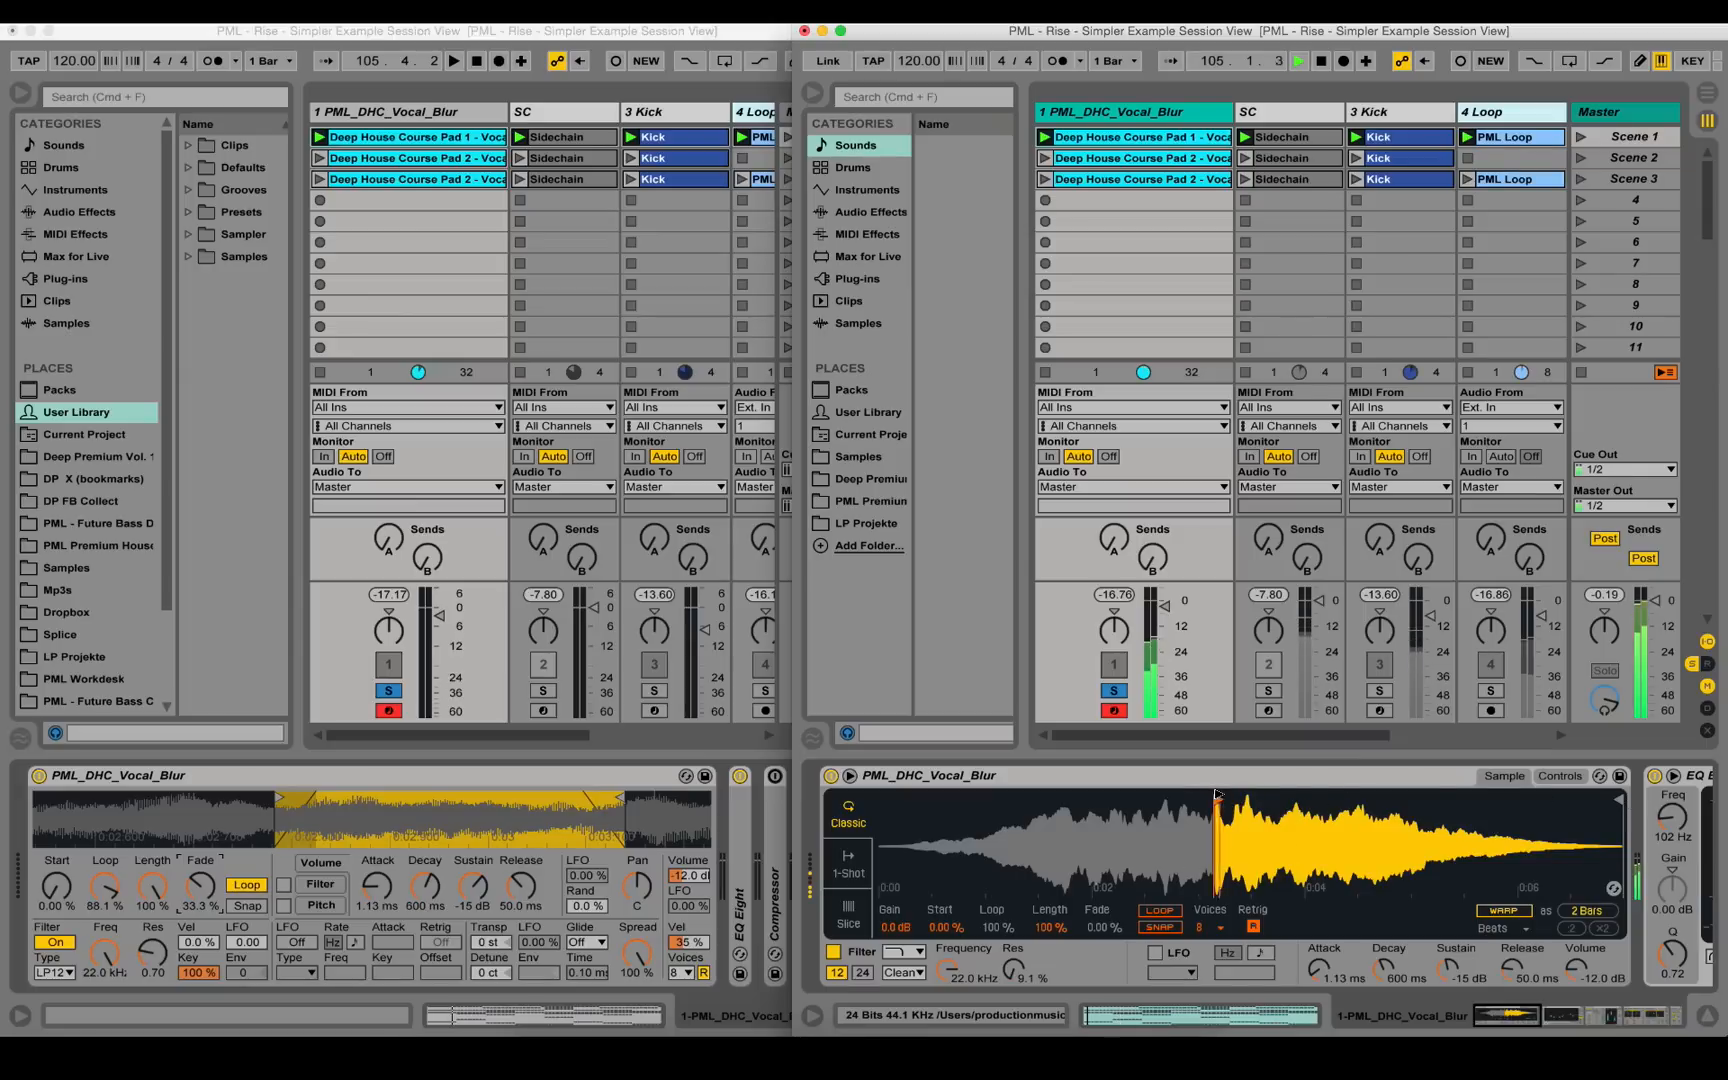
pyautogui.moveTo(1218, 802)
pyautogui.mouseDown()
pyautogui.moveTo(1472, 801)
pyautogui.moveTo(1104, 830)
pyautogui.mouseUp()
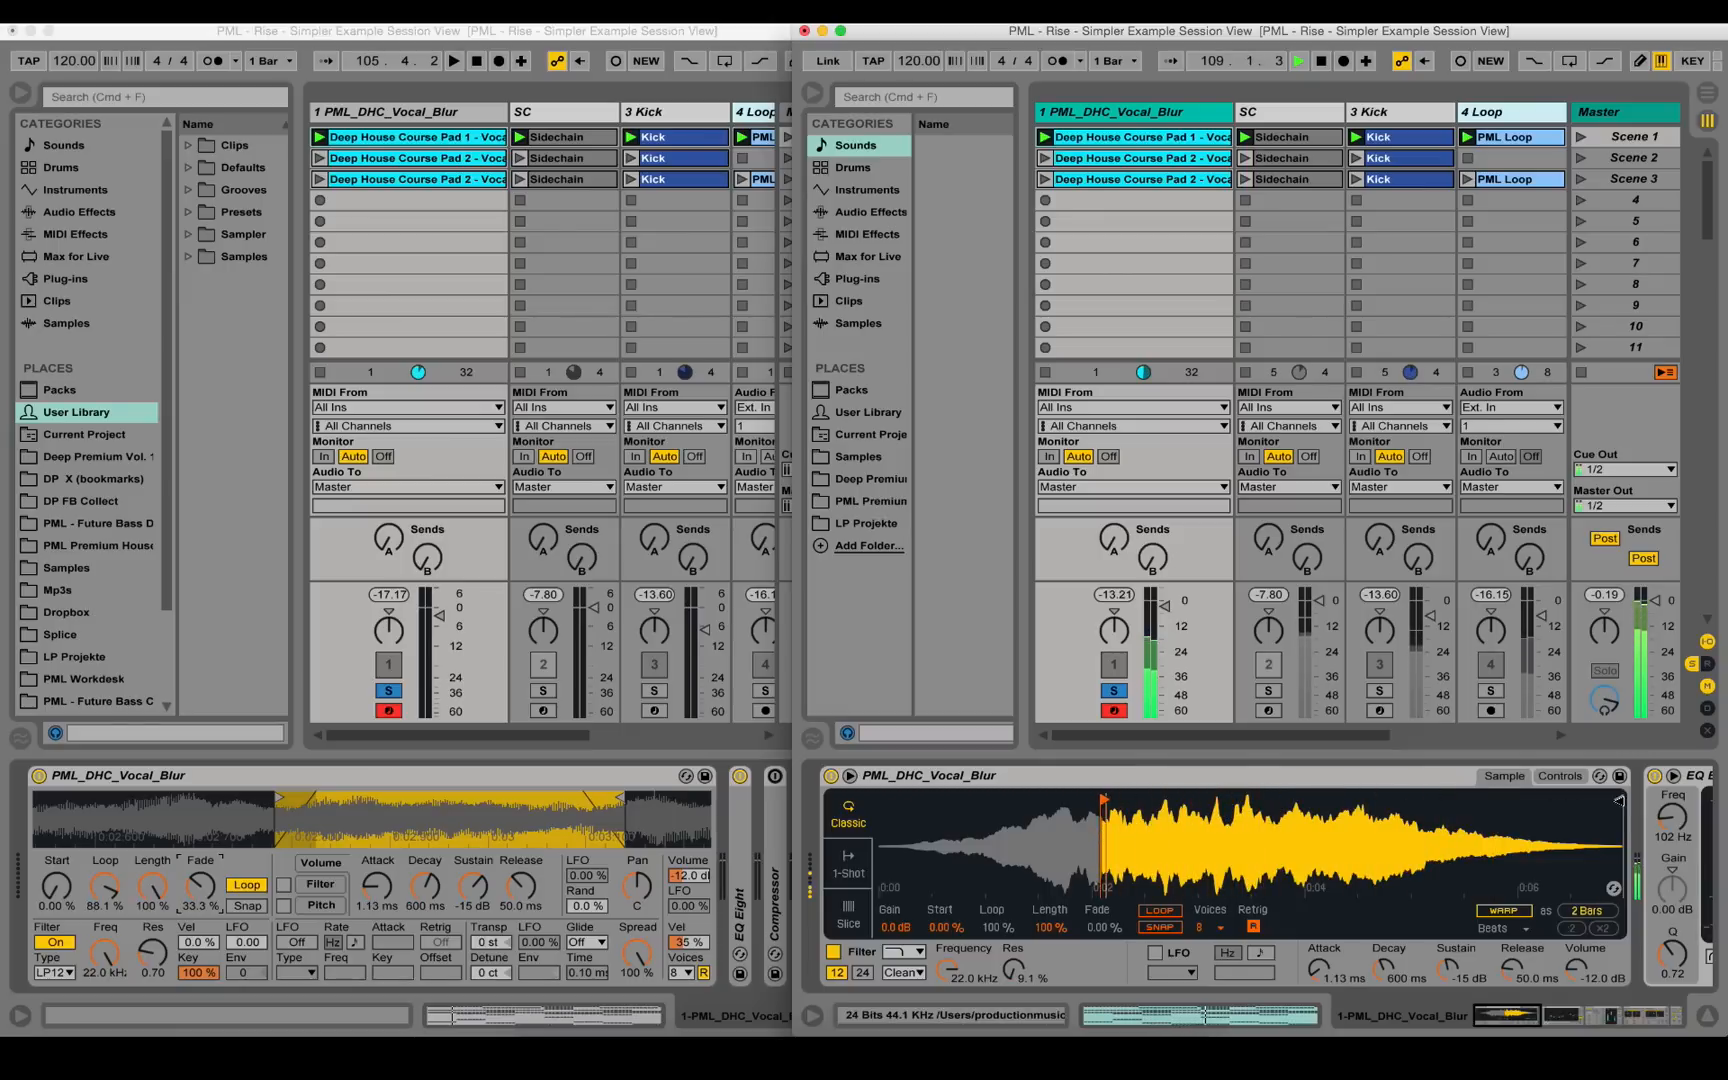
pyautogui.moveTo(1620, 800); pyautogui.dragTo(1162, 810)
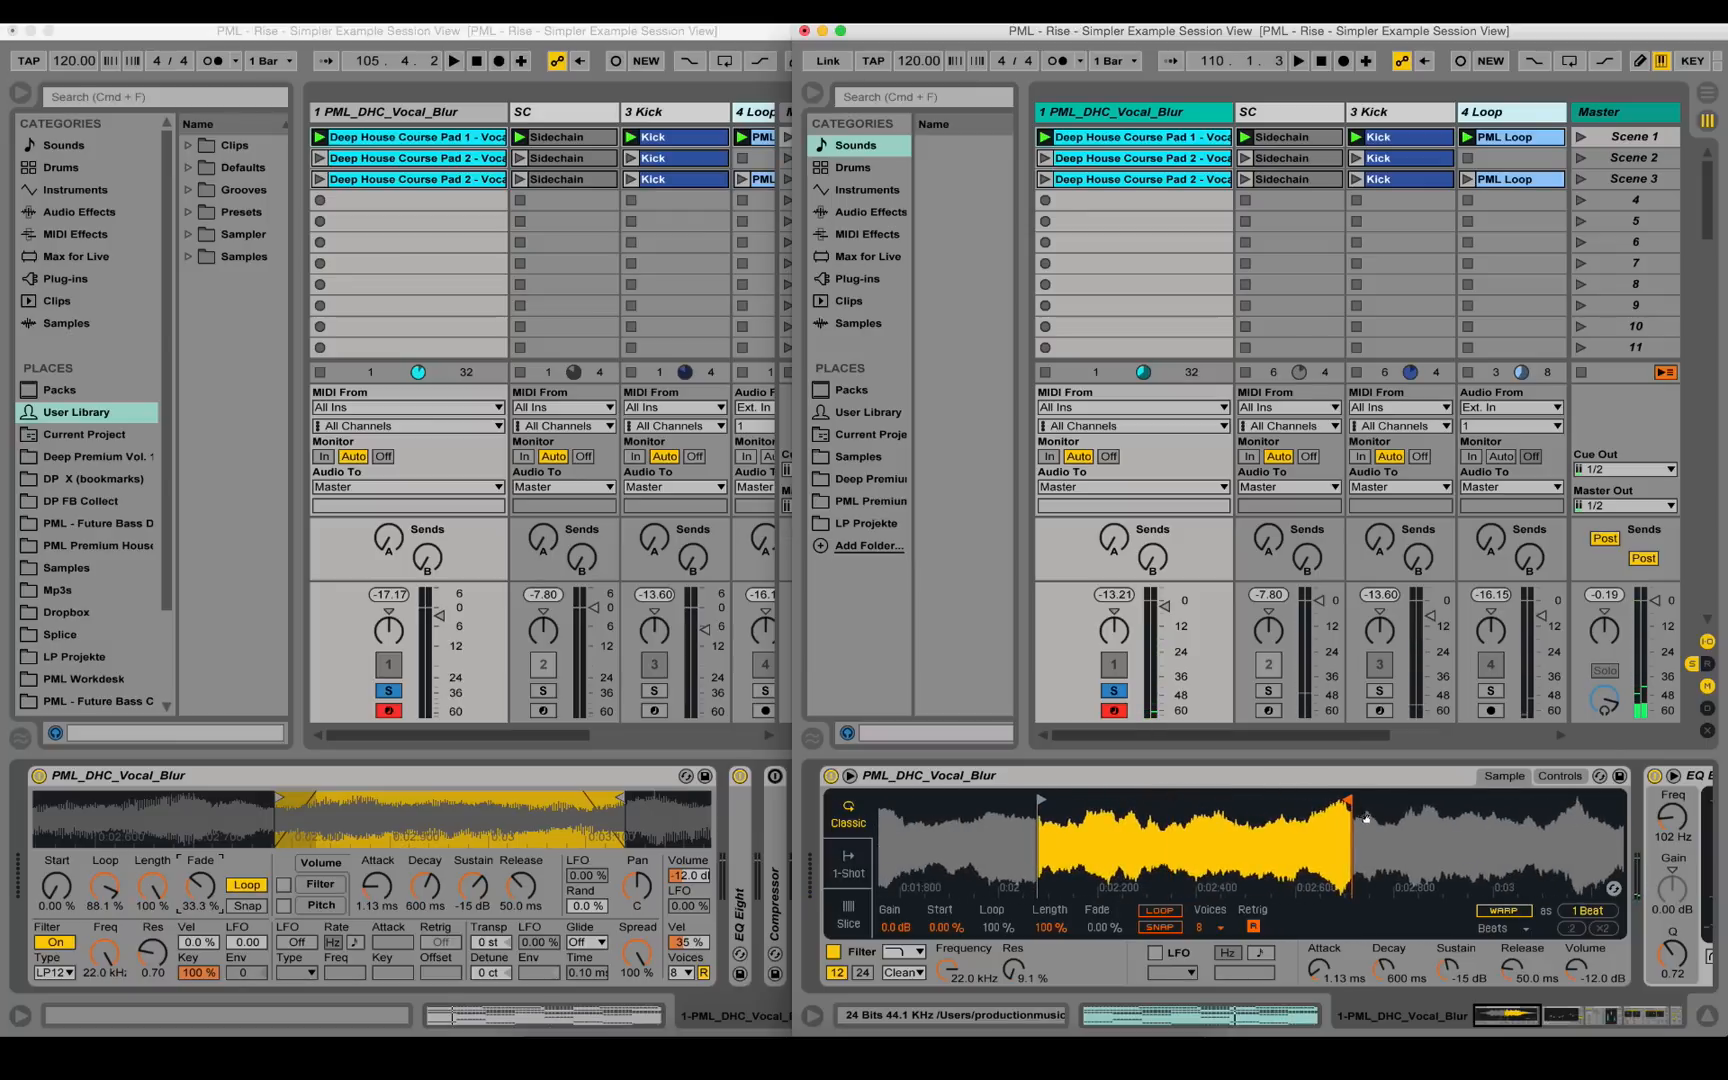
pyautogui.moveTo(1275, 802); pyautogui.dragTo(1169, 802)
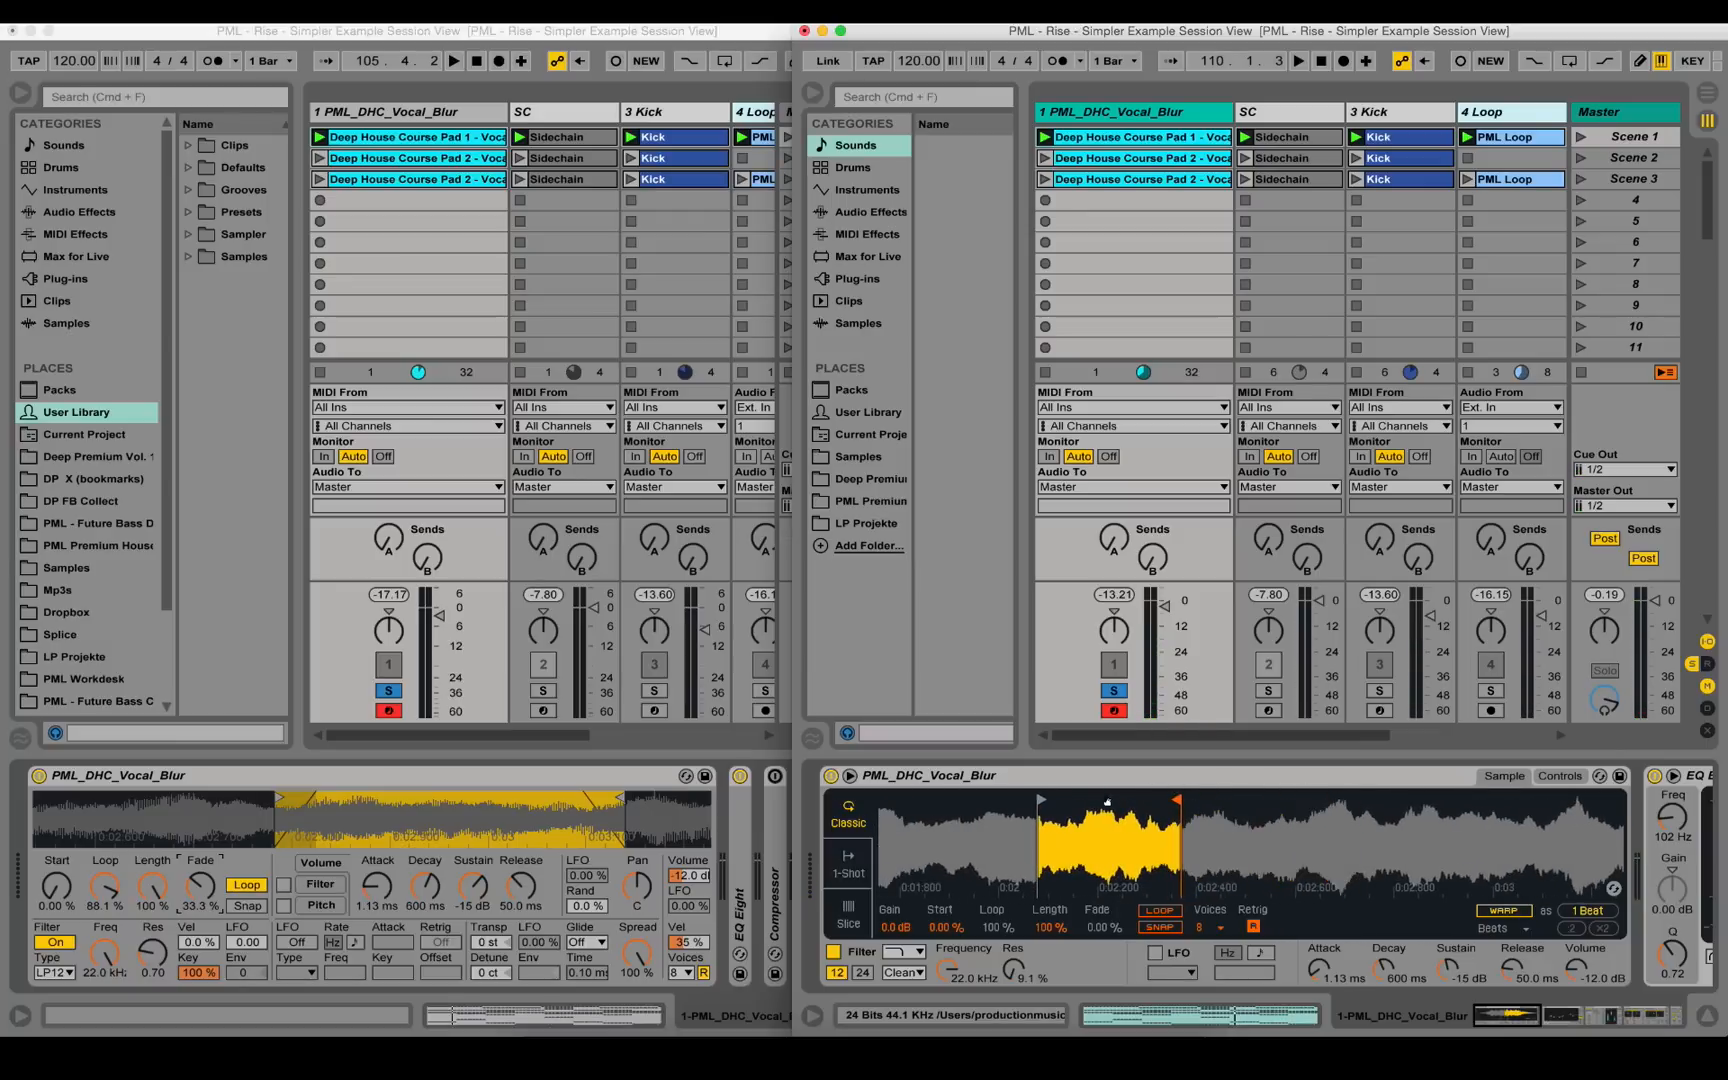
pyautogui.scroll(3, 1107, 810)
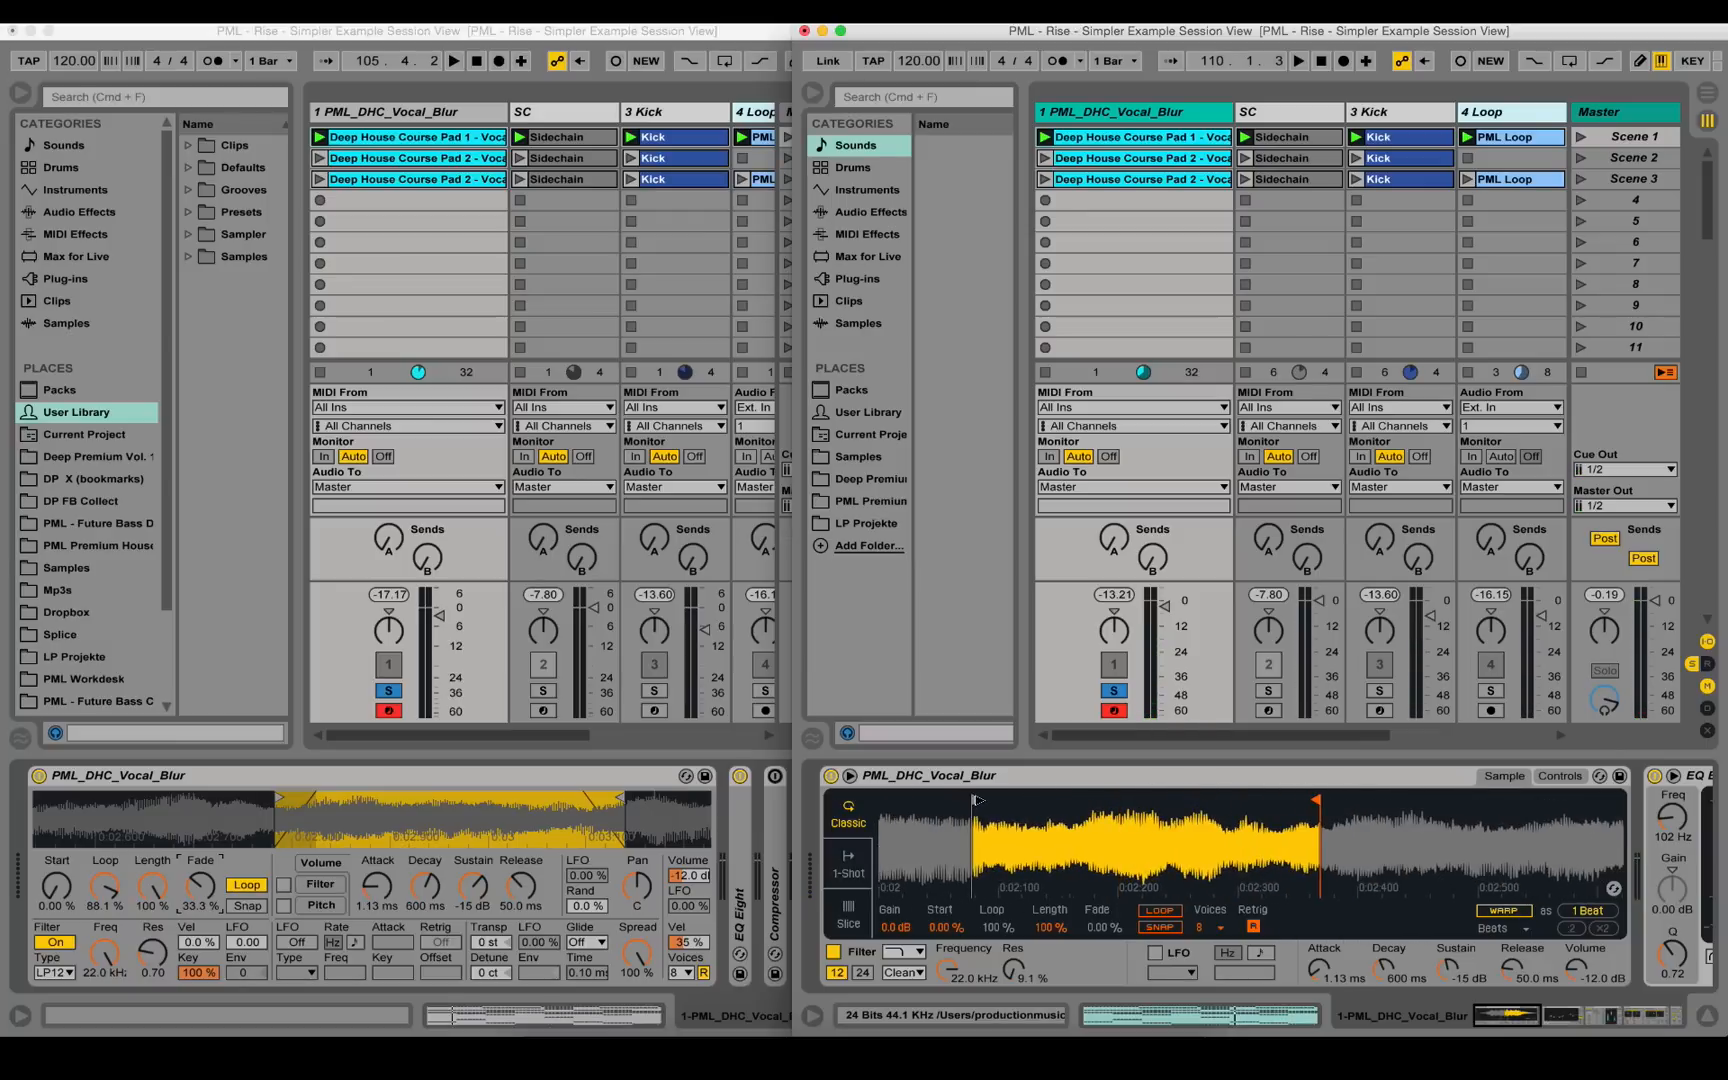
pyautogui.moveTo(975, 801); pyautogui.dragTo(990, 801)
pyautogui.press('space')
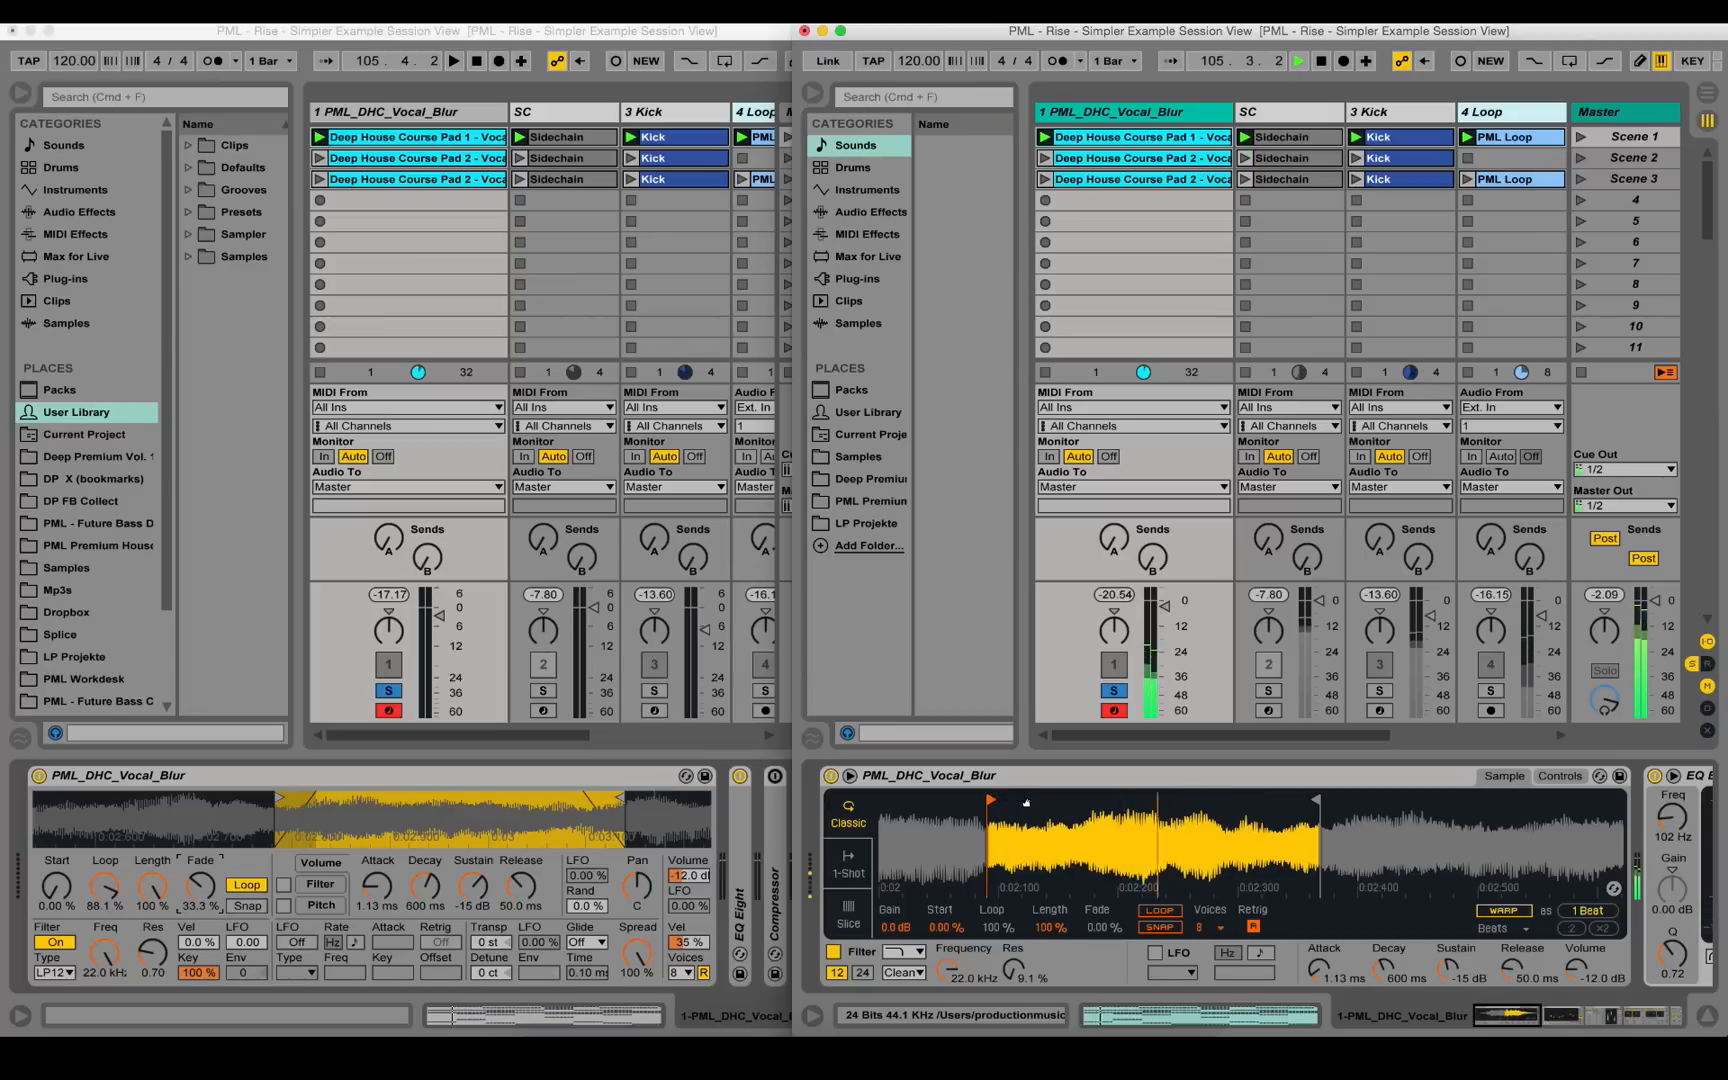
pyautogui.doubleClick(1141, 139)
# - Select the first notes of rows D1–D3 in the pad clip, then return to the sampler view
pyautogui.click(1116, 675)
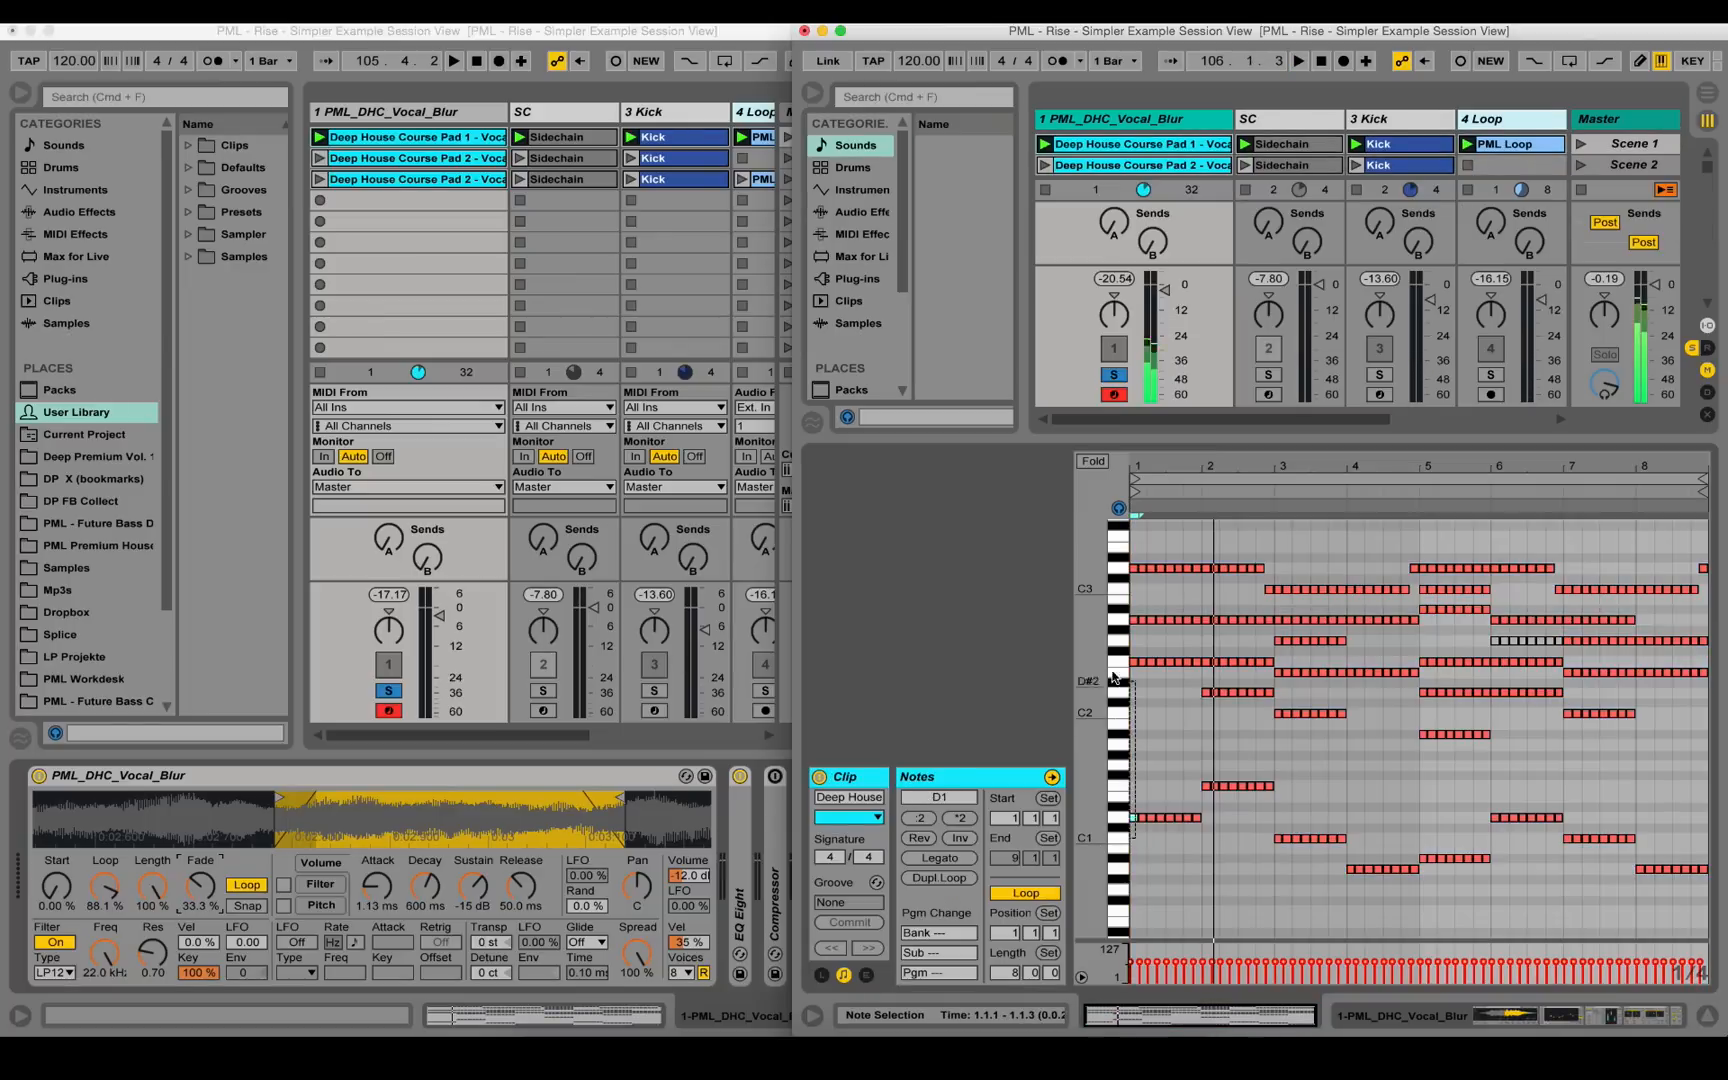
pyautogui.moveTo(1116, 675)
pyautogui.mouseDown()
pyautogui.moveTo(1132, 537)
pyautogui.moveTo(1200, 553)
pyautogui.mouseUp()
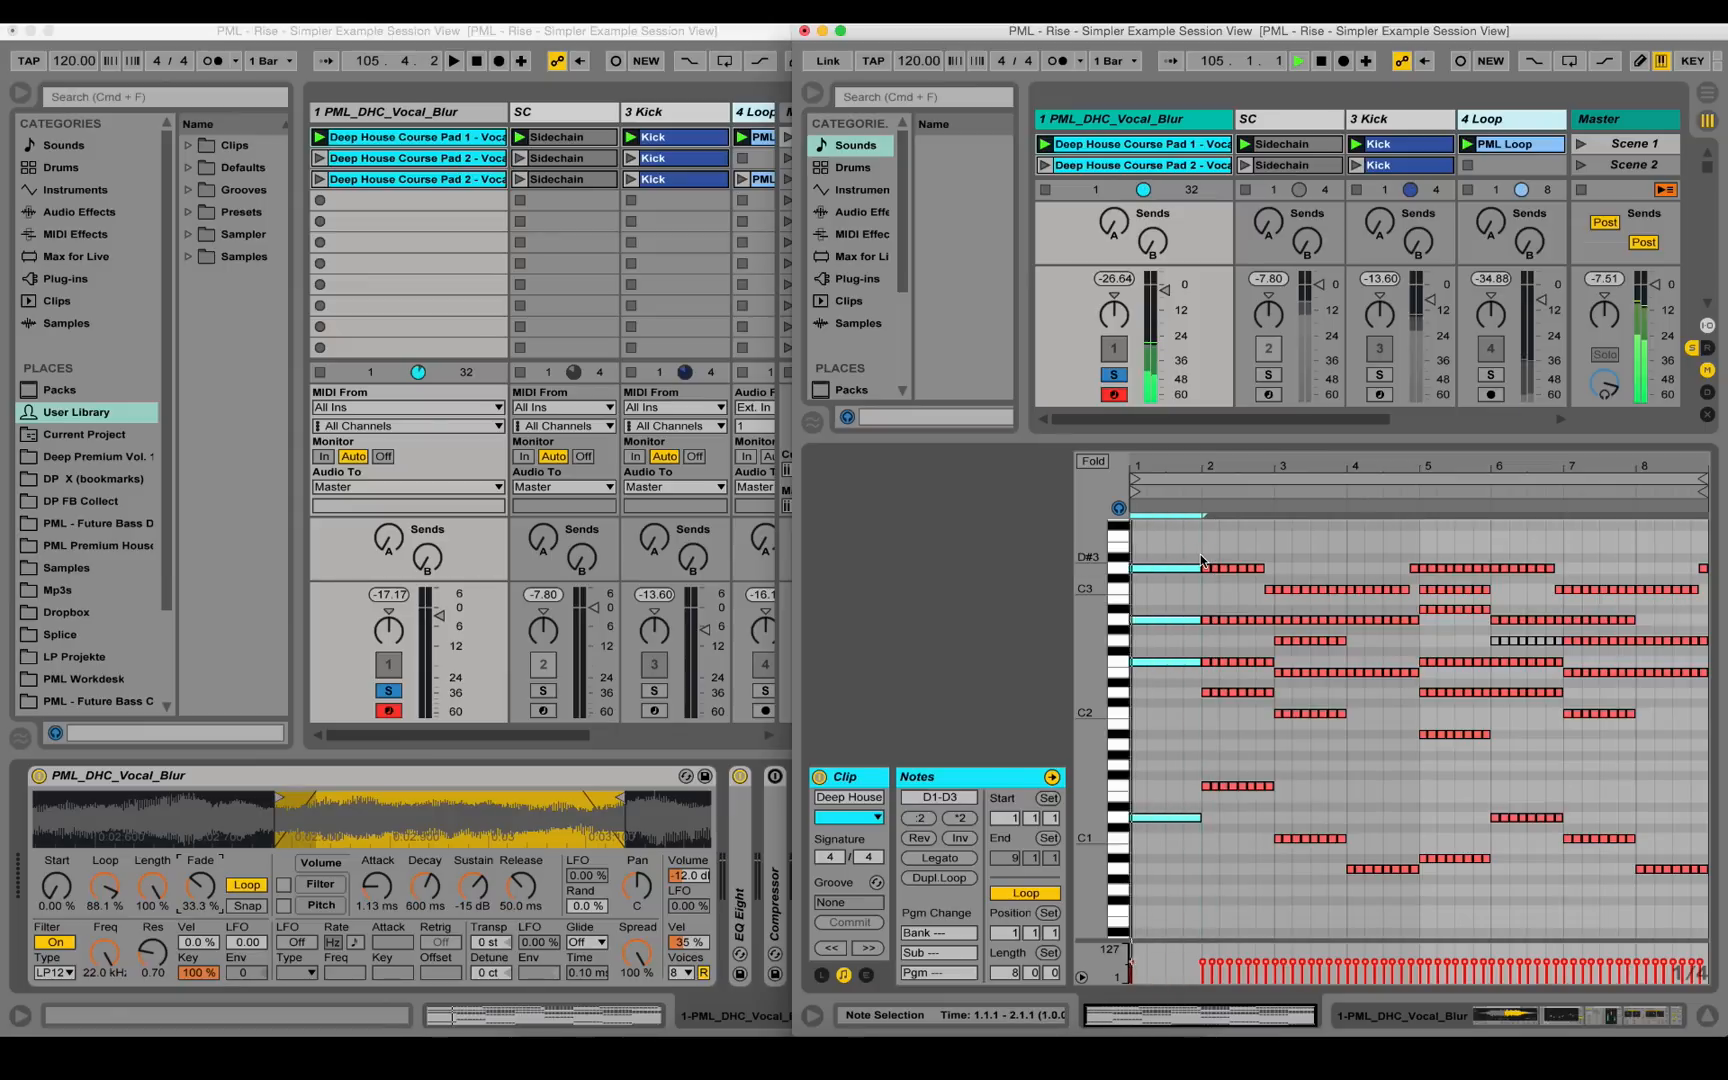
pyautogui.click(1549, 1015)
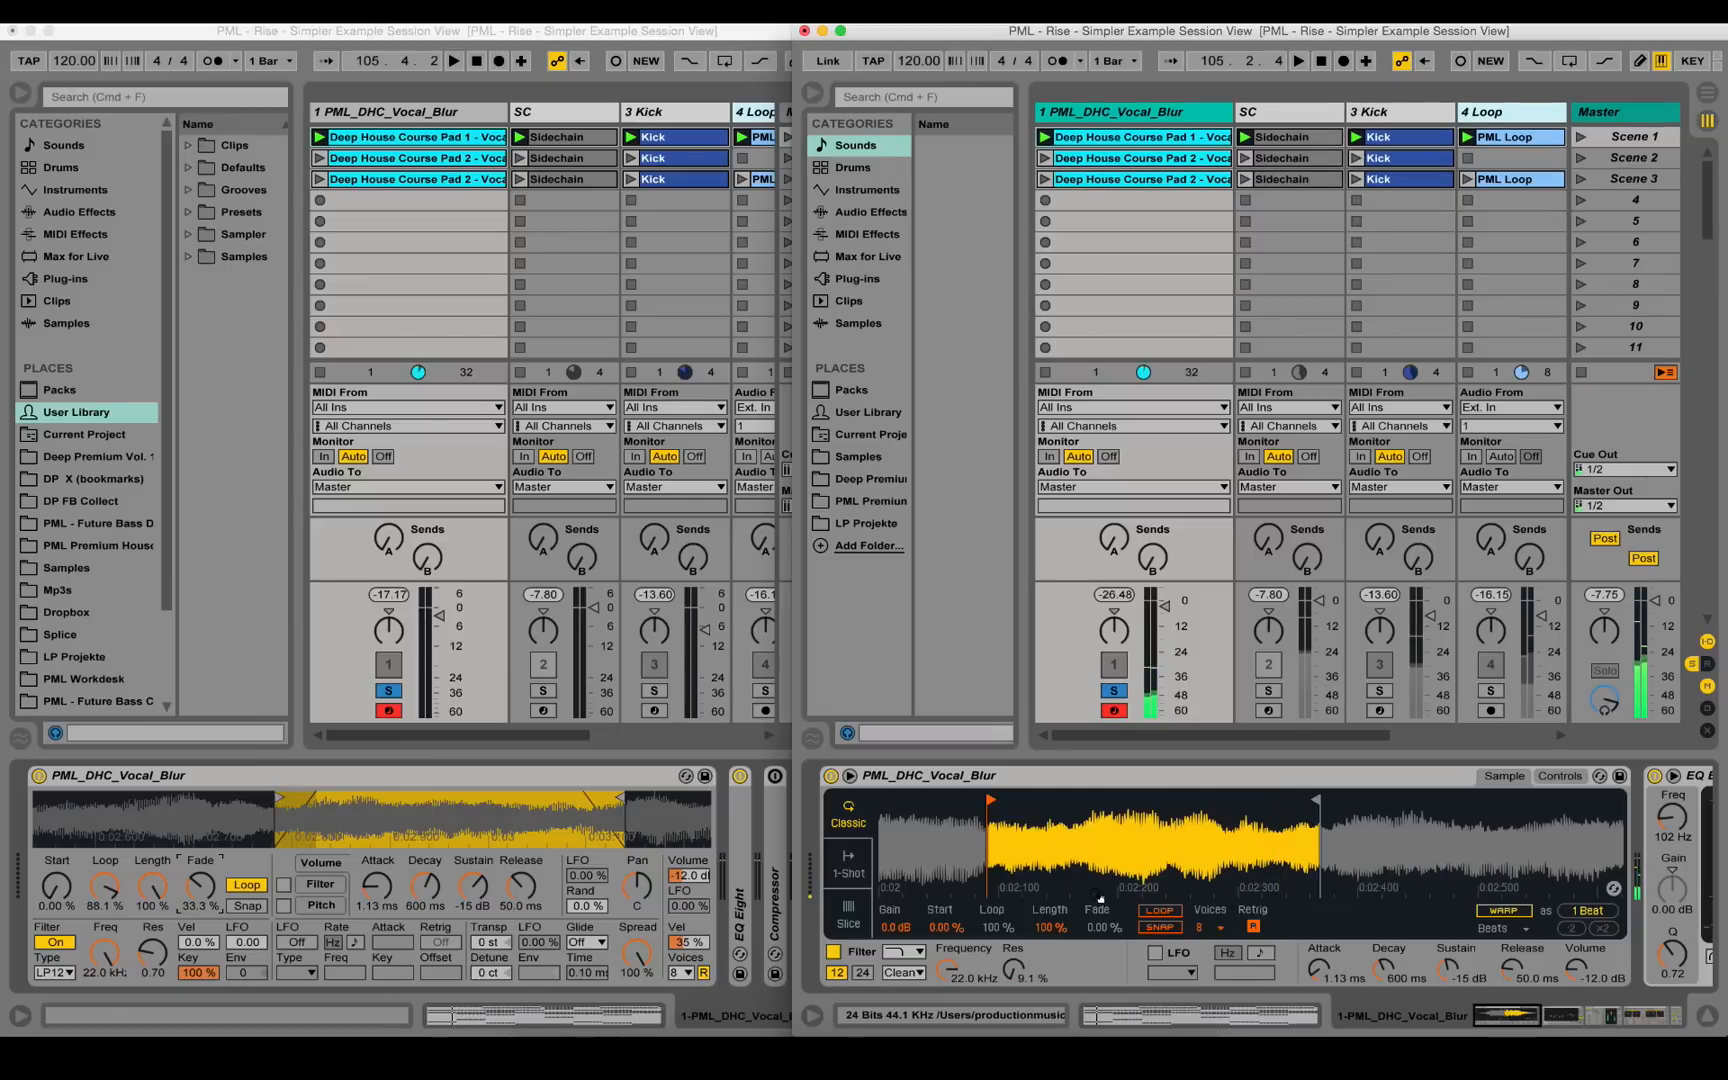
# - Enable Loop on the trimmed vocal sample so it sustains continuously, collapsing the EQ
pyautogui.click(1169, 912)
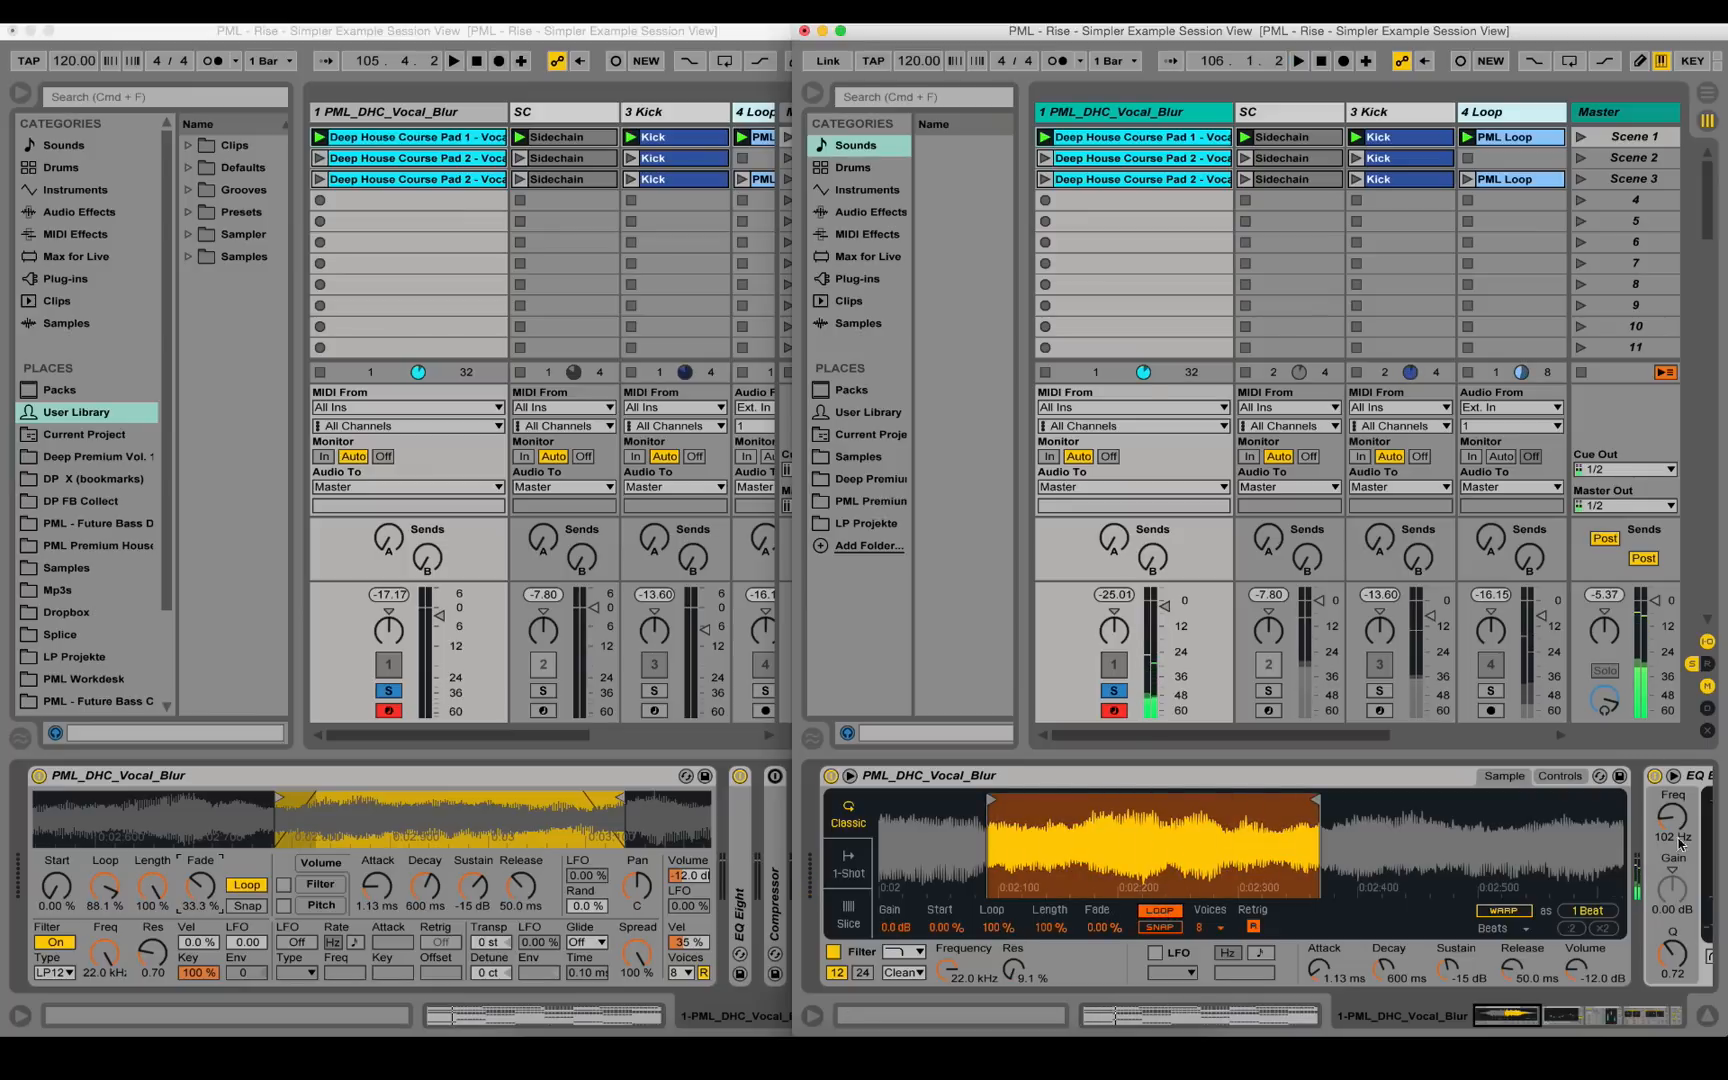
pyautogui.doubleClick(1653, 776)
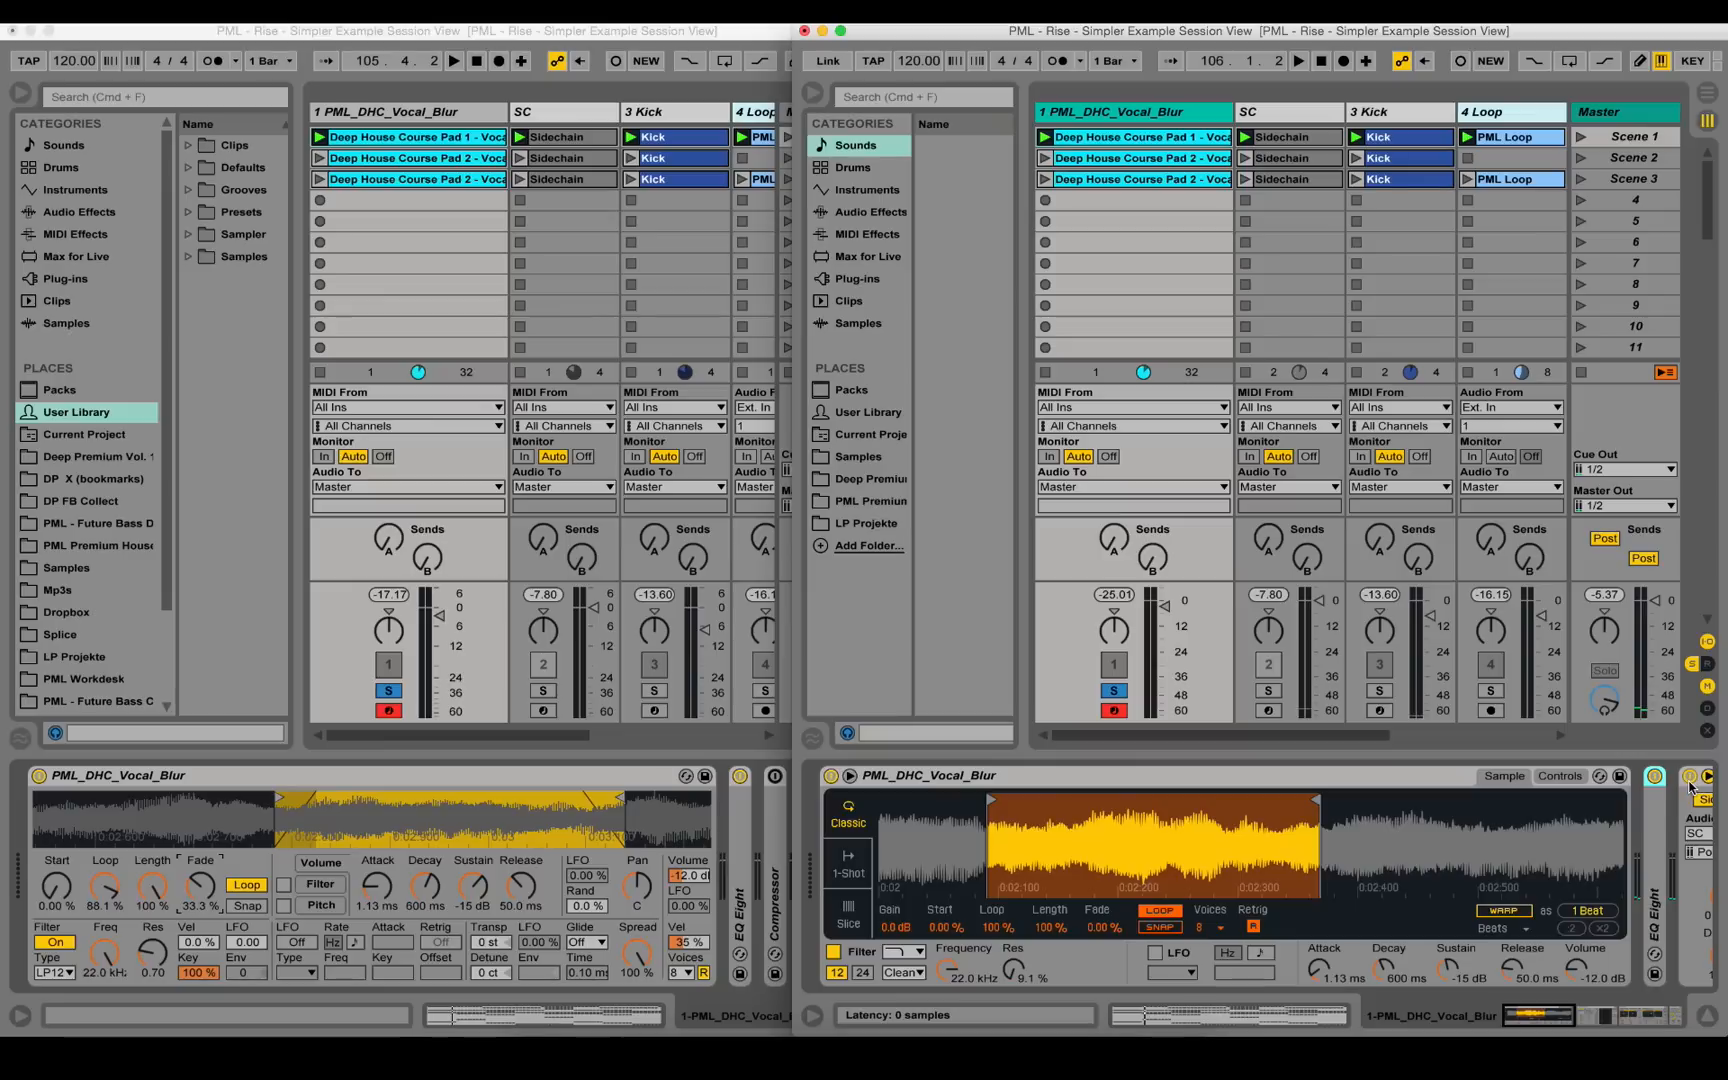
pyautogui.moveTo(1559, 1022); pyautogui.dragTo(1582, 1019)
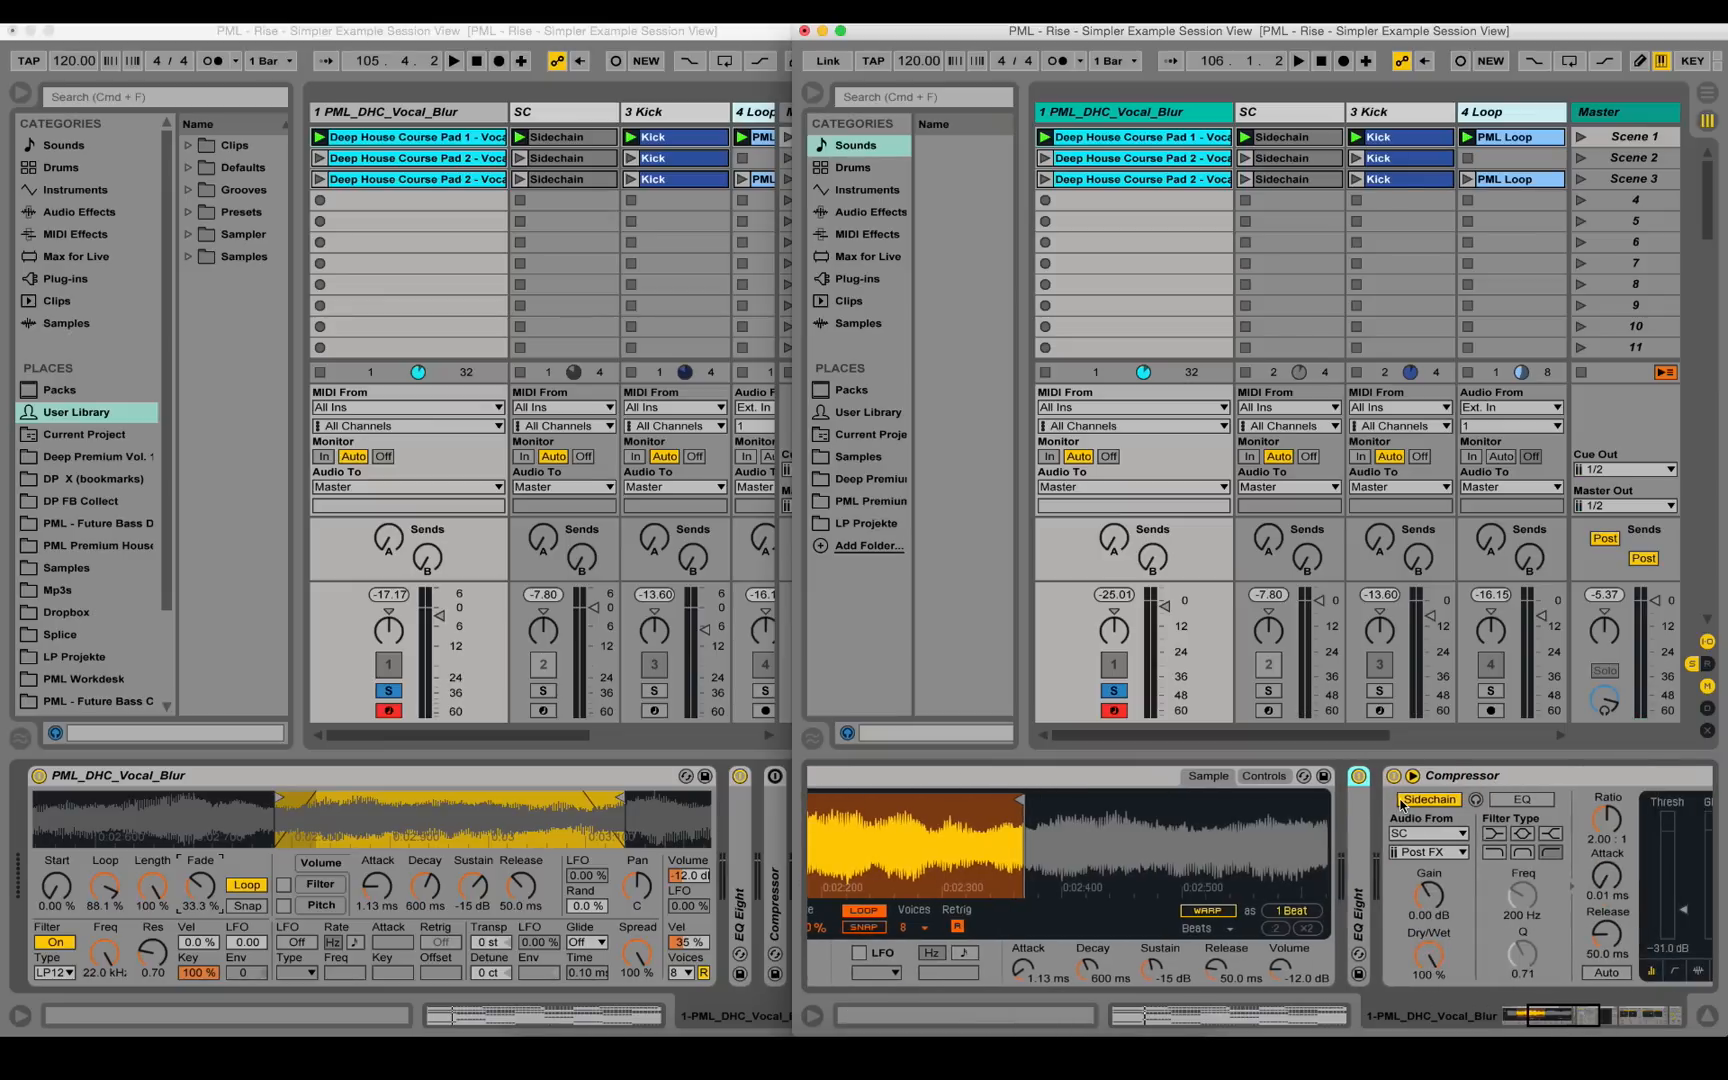
pyautogui.click(1458, 1017)
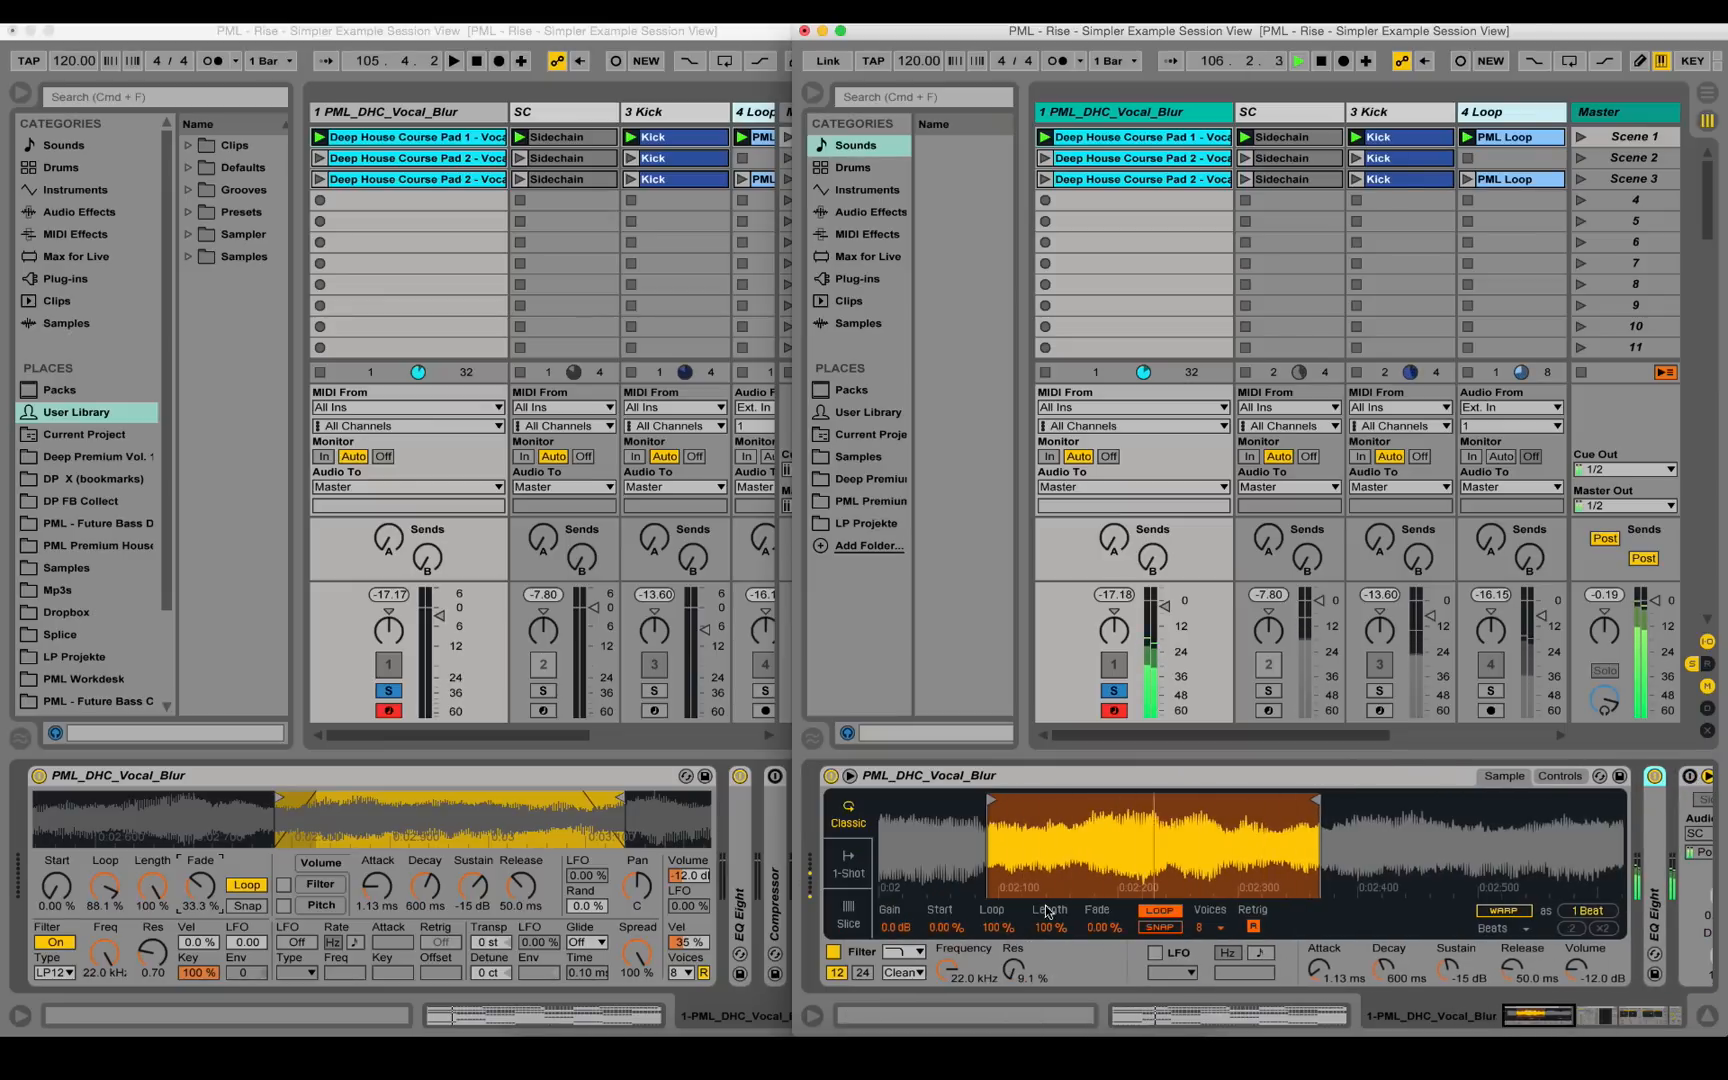
# - Set the second Simpler's loop Length to about 77% and Fade to about 22%
pyautogui.press('space')
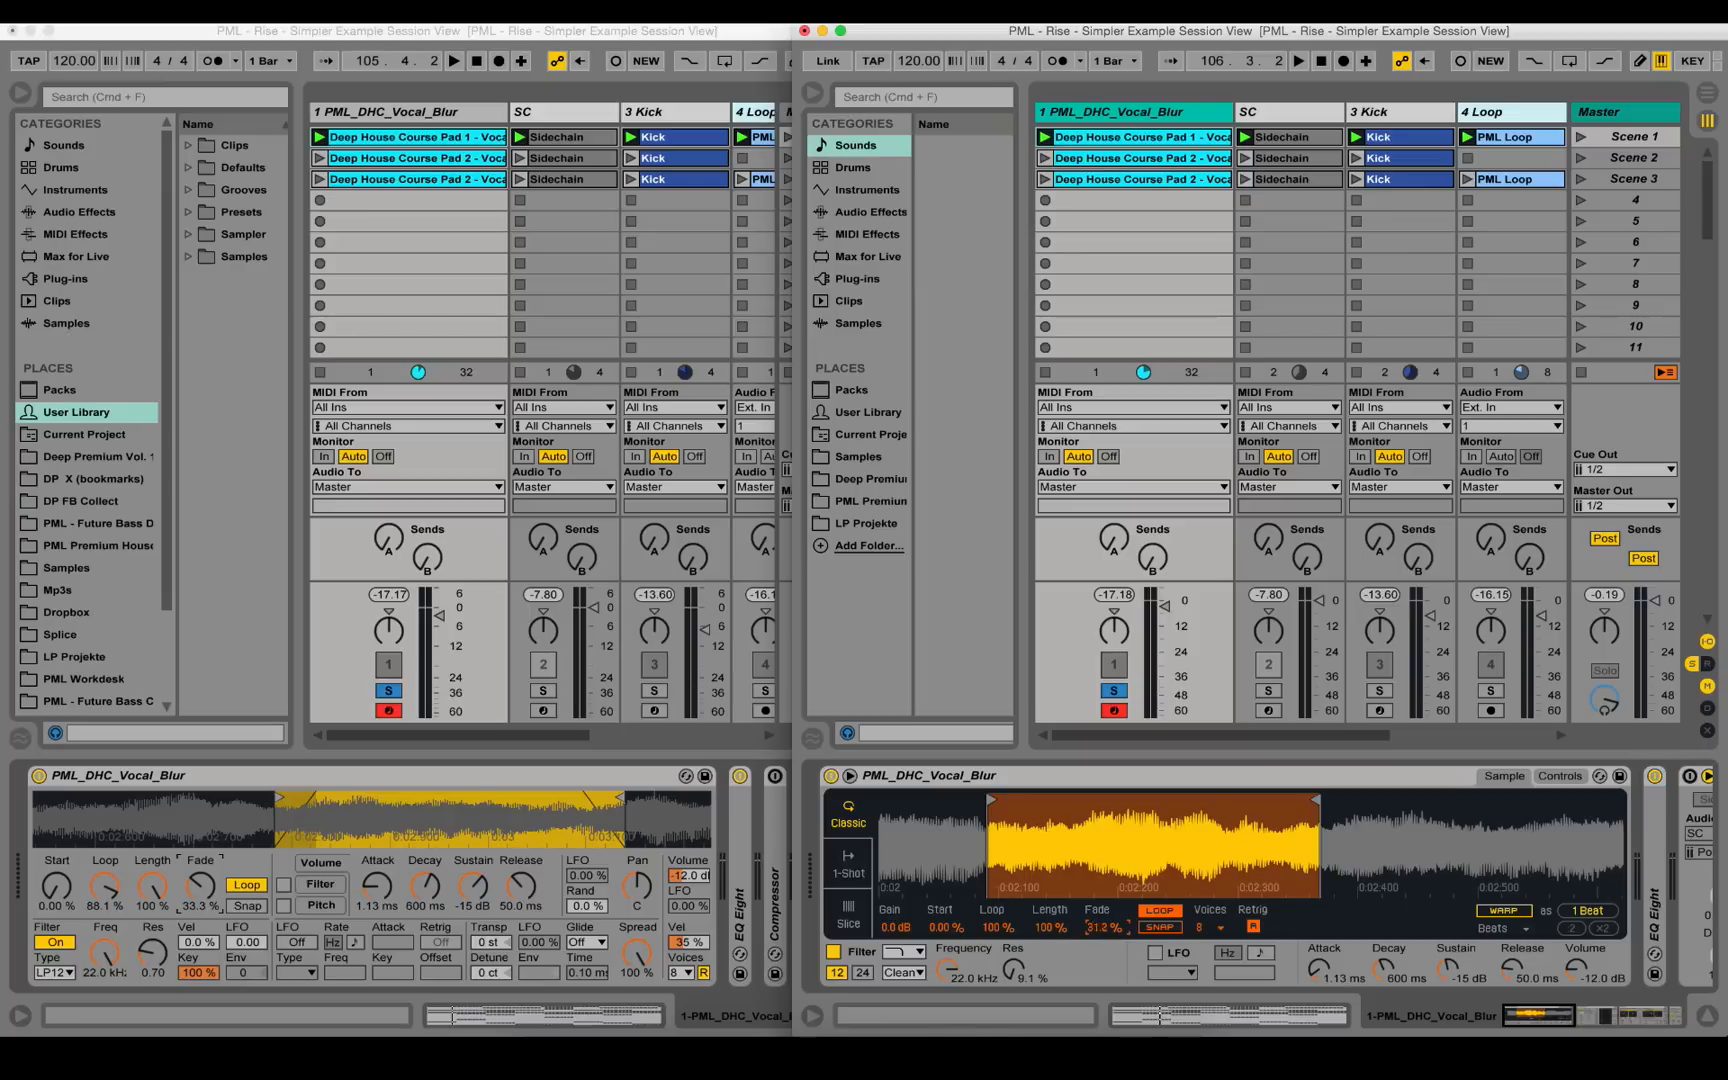
pyautogui.moveTo(1061, 927)
pyautogui.mouseDown()
pyautogui.moveTo(1051, 938)
pyautogui.moveTo(982, 892)
pyautogui.moveTo(948, 918)
pyautogui.mouseUp()
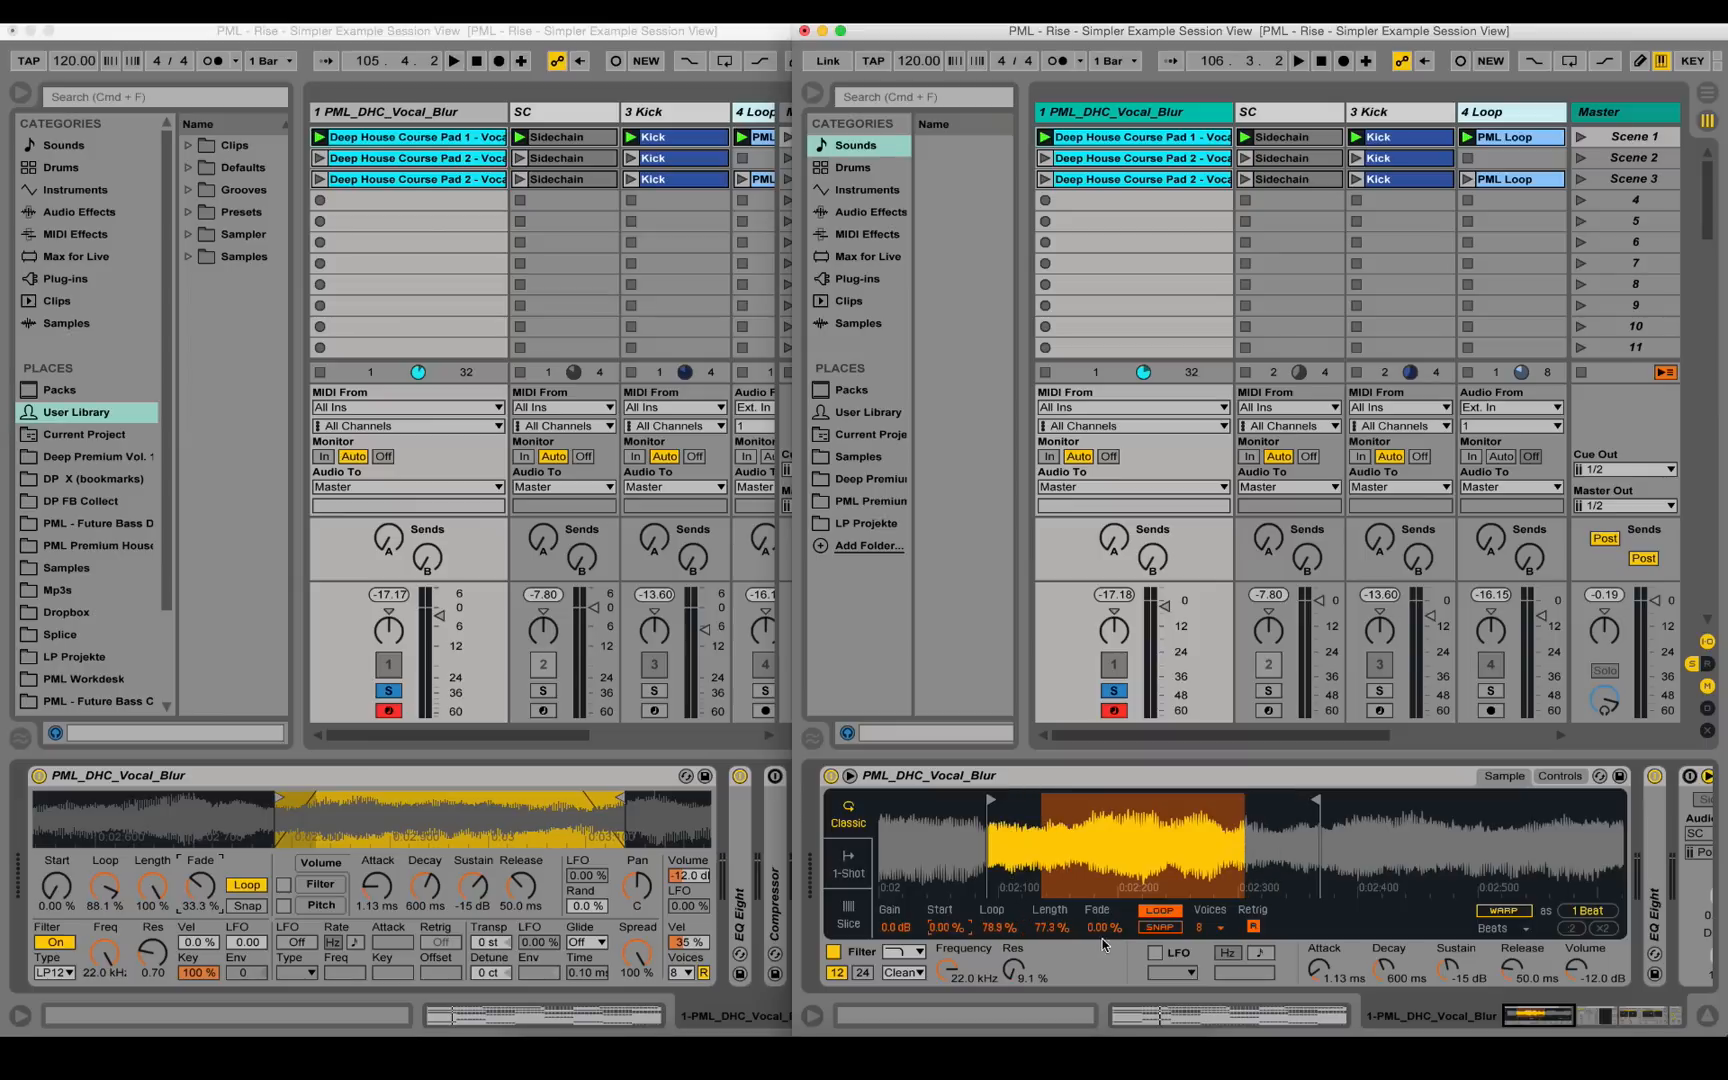
pyautogui.moveTo(1104, 937); pyautogui.dragTo(1105, 929)
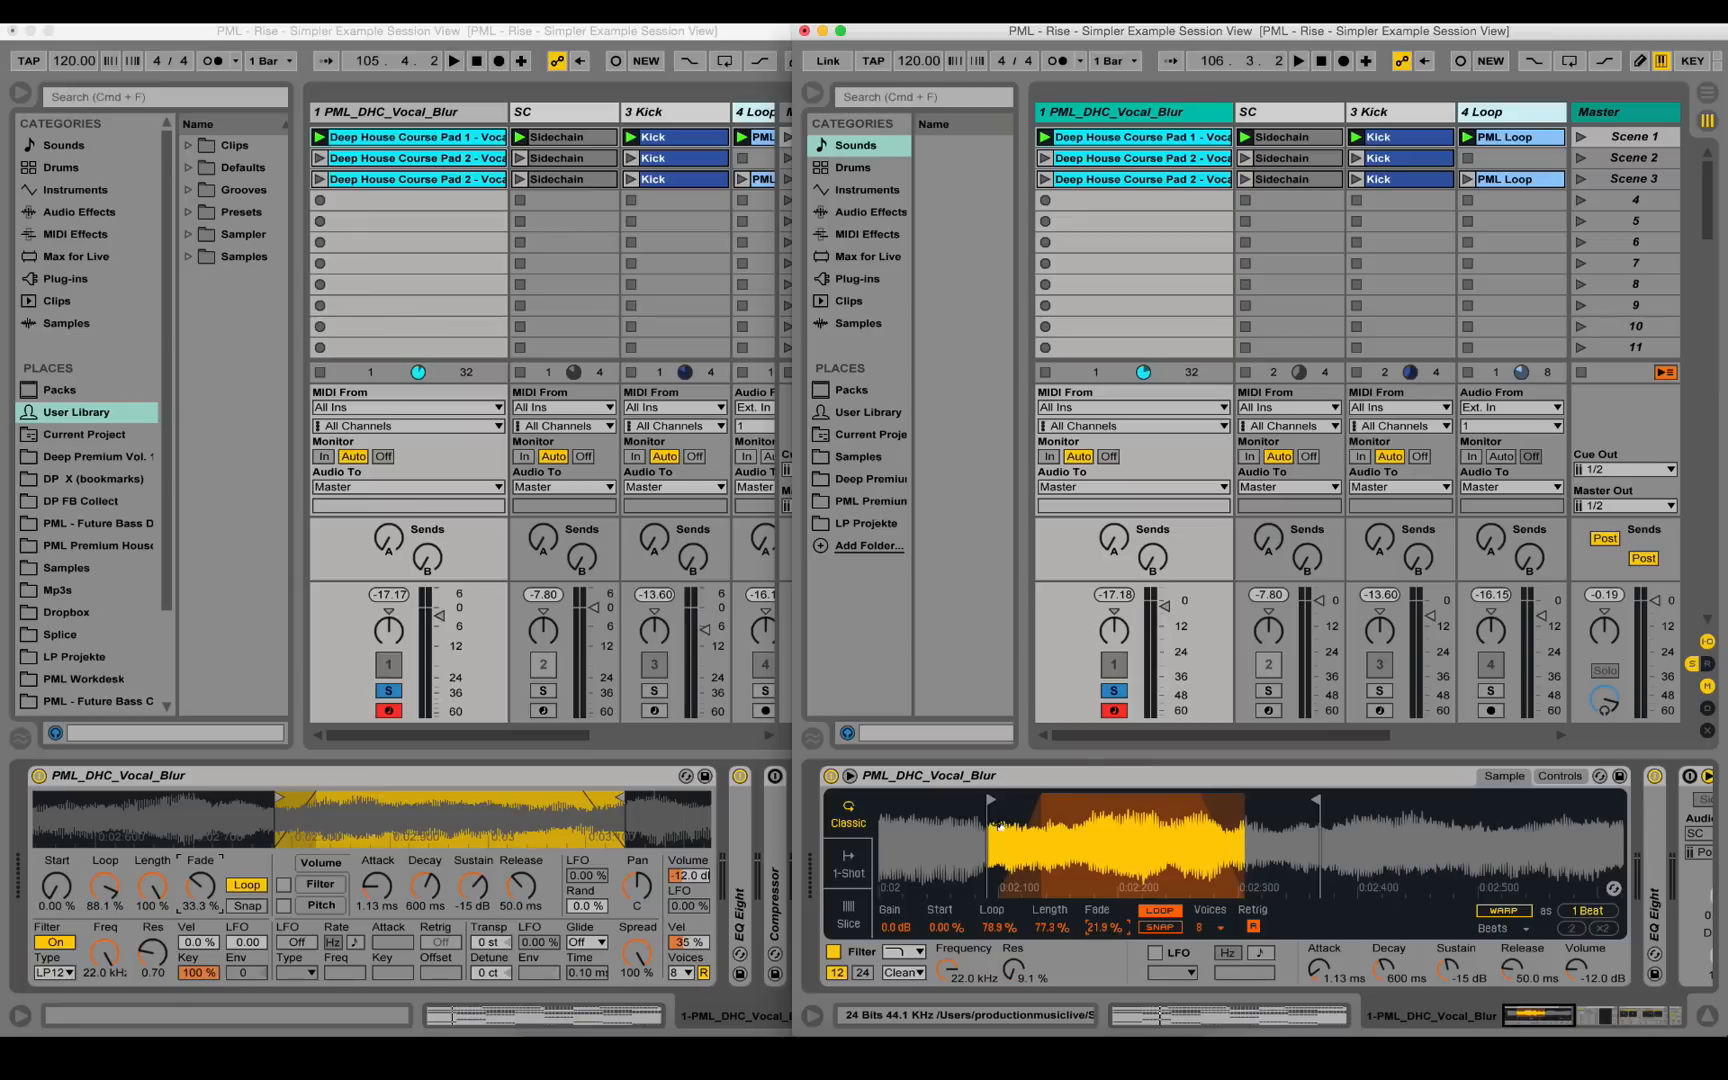
# - Zoom into the looped region of the waveform and audition the faded loop
pyautogui.moveTo(964, 821); pyautogui.dragTo(967, 837)
pyautogui.press('space')
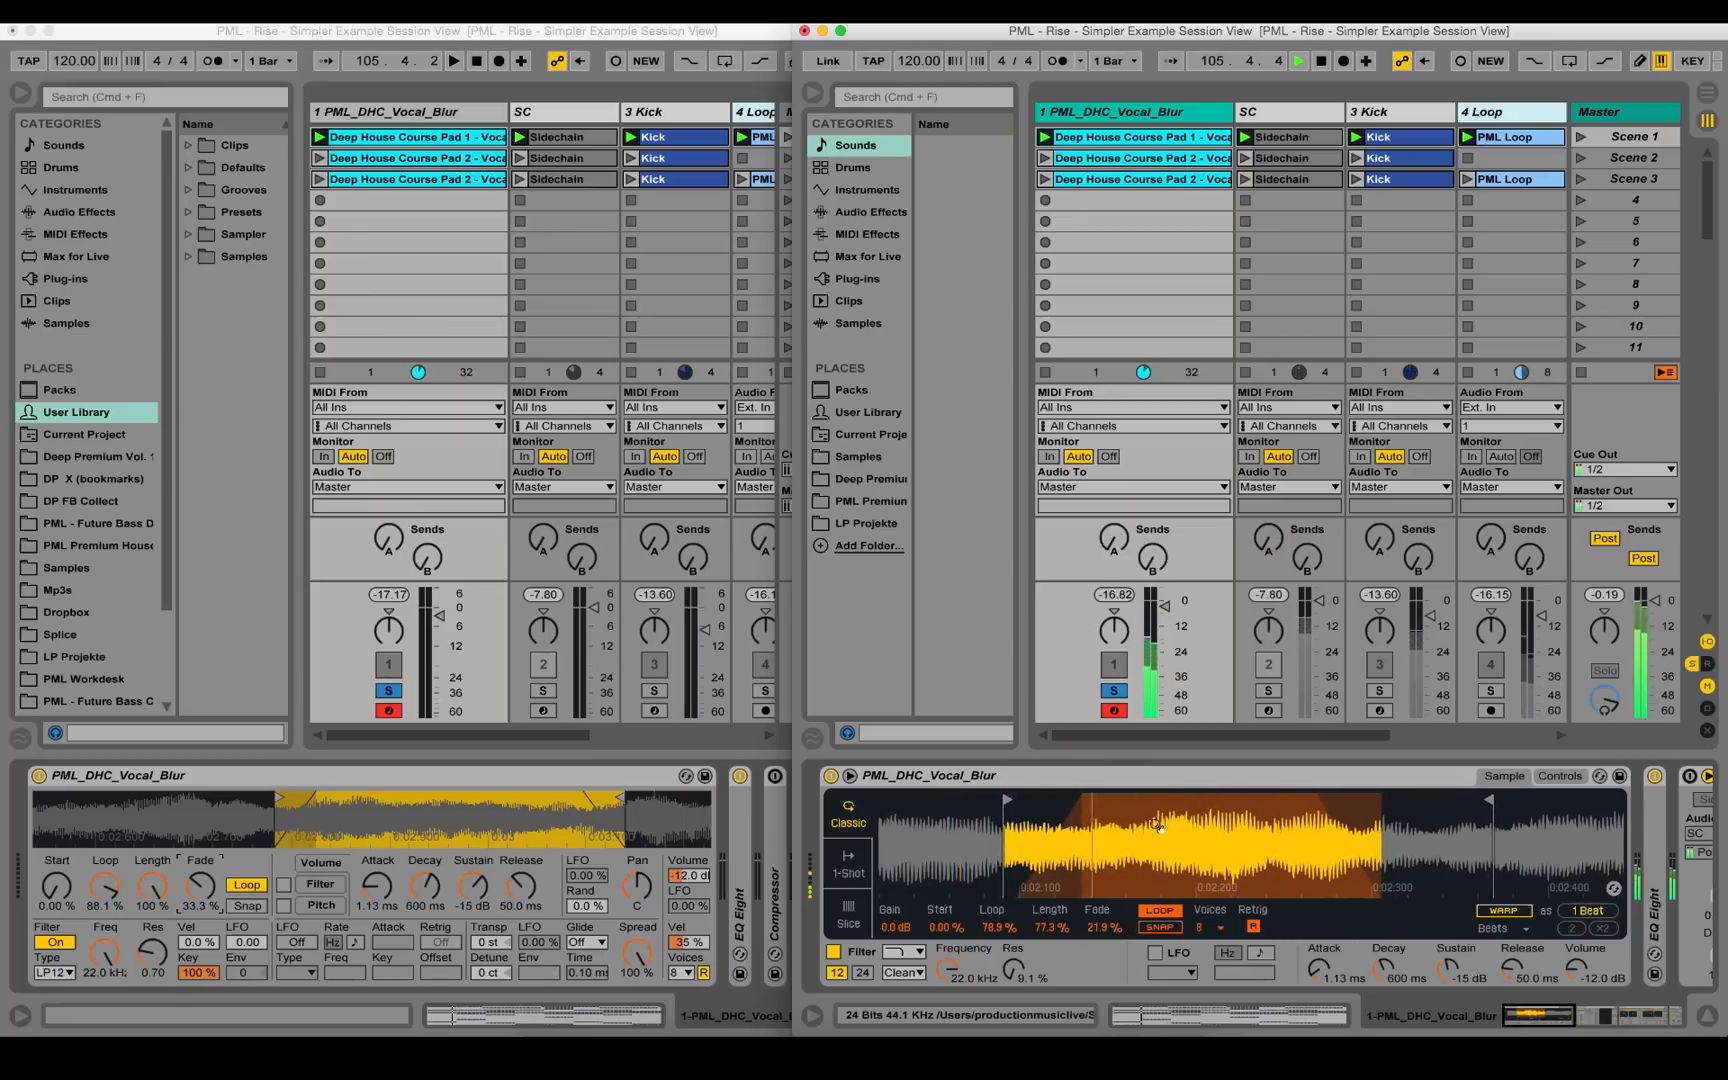
pyautogui.moveTo(974, 826); pyautogui.dragTo(974, 846)
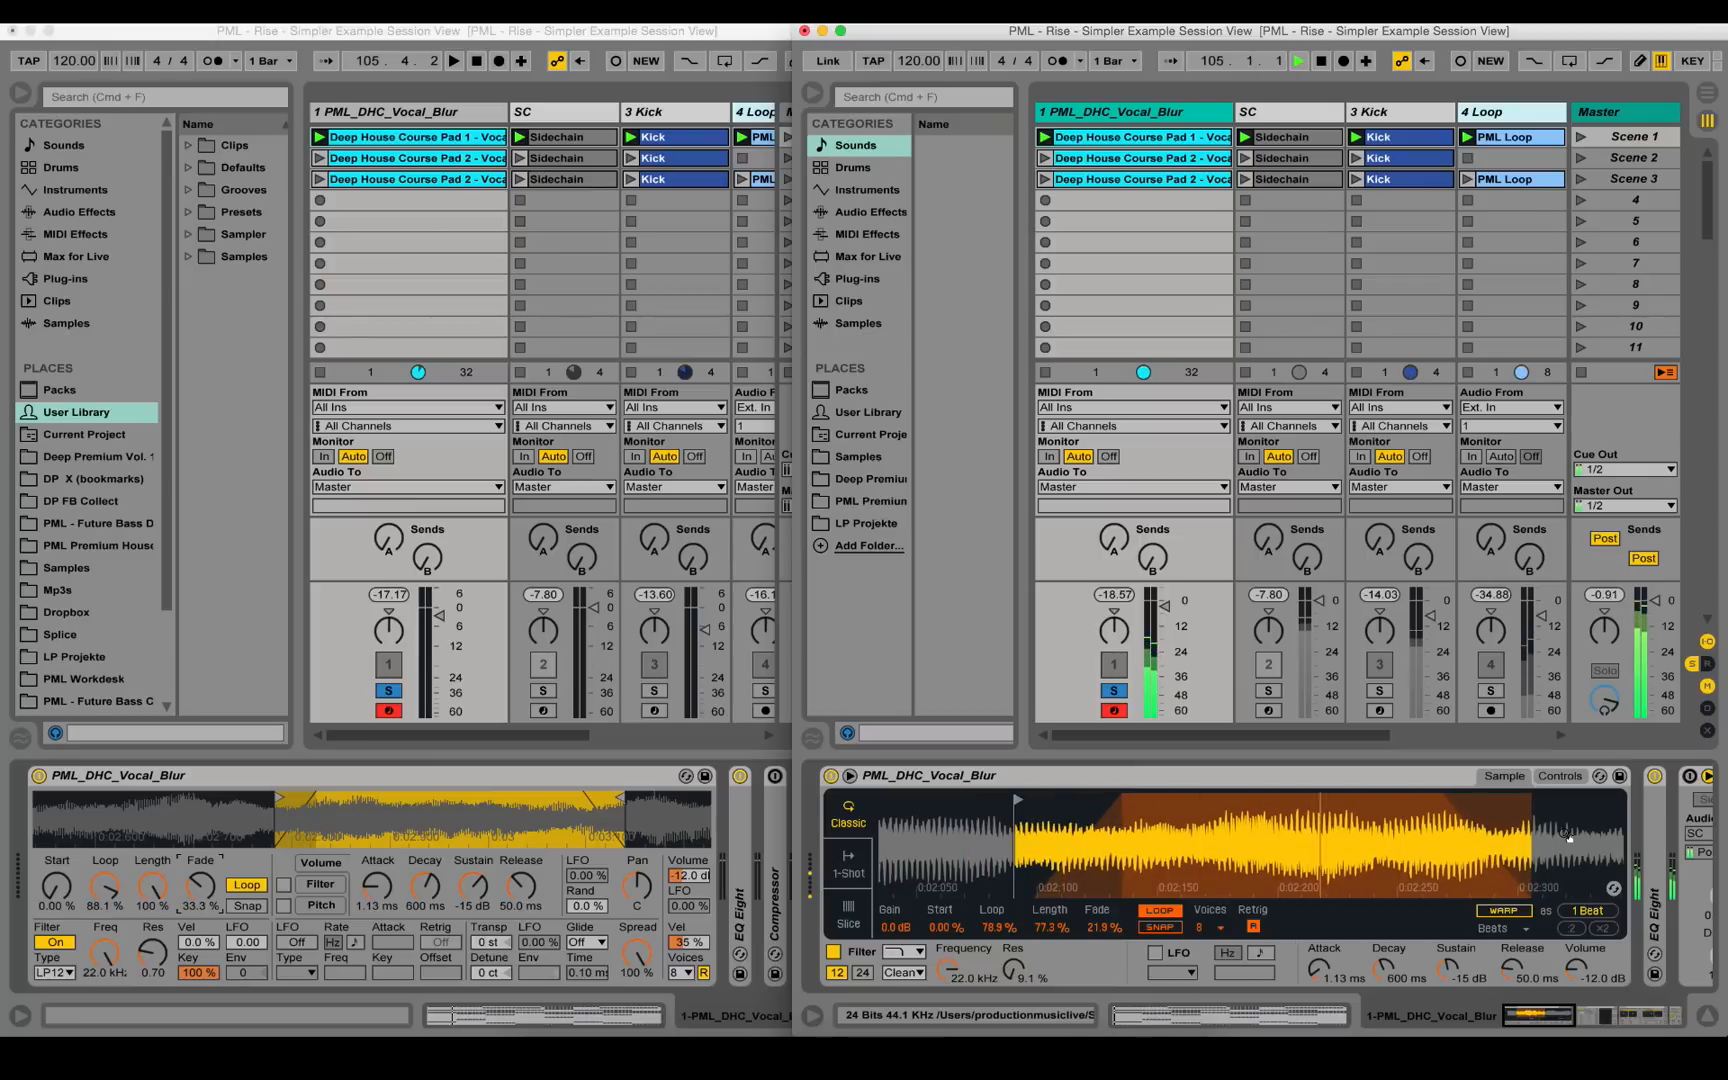
pyautogui.press('space')
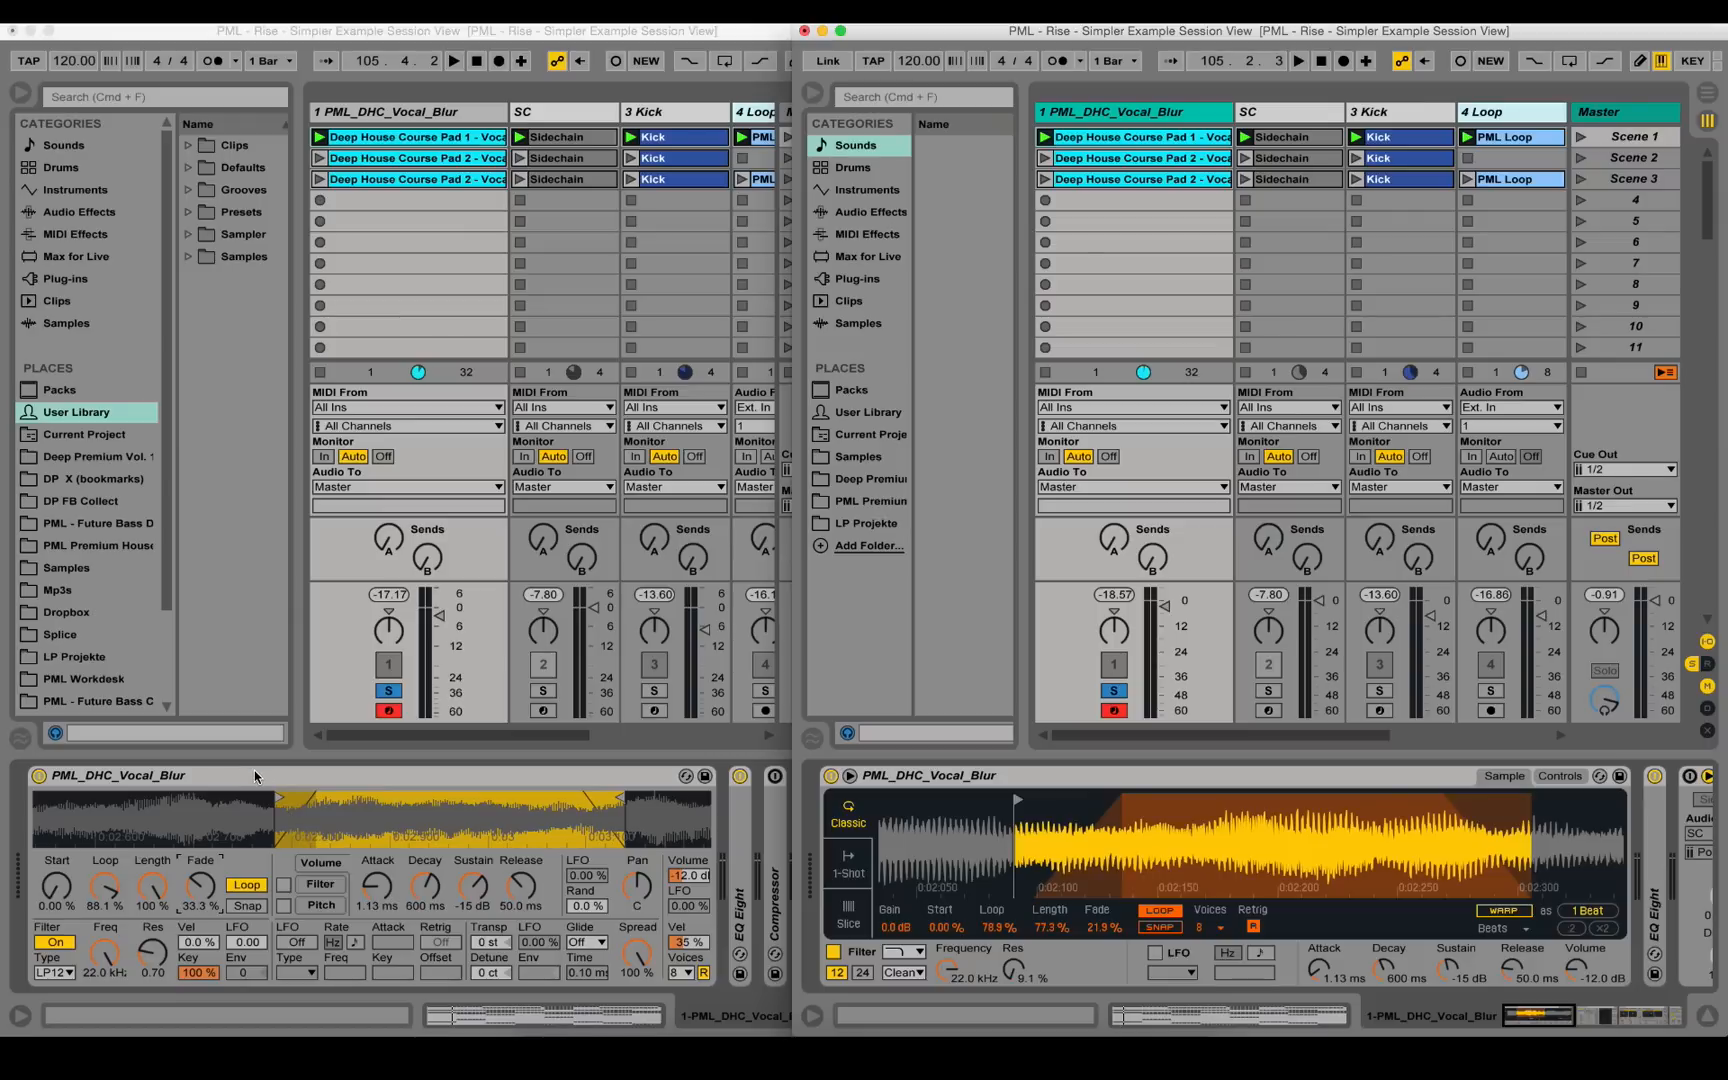
# - Unsolo the vocal pad, enable the Compressor's Sidechain, and launch Scene 2 with the full set
pyautogui.click(1120, 692)
pyautogui.press('space')
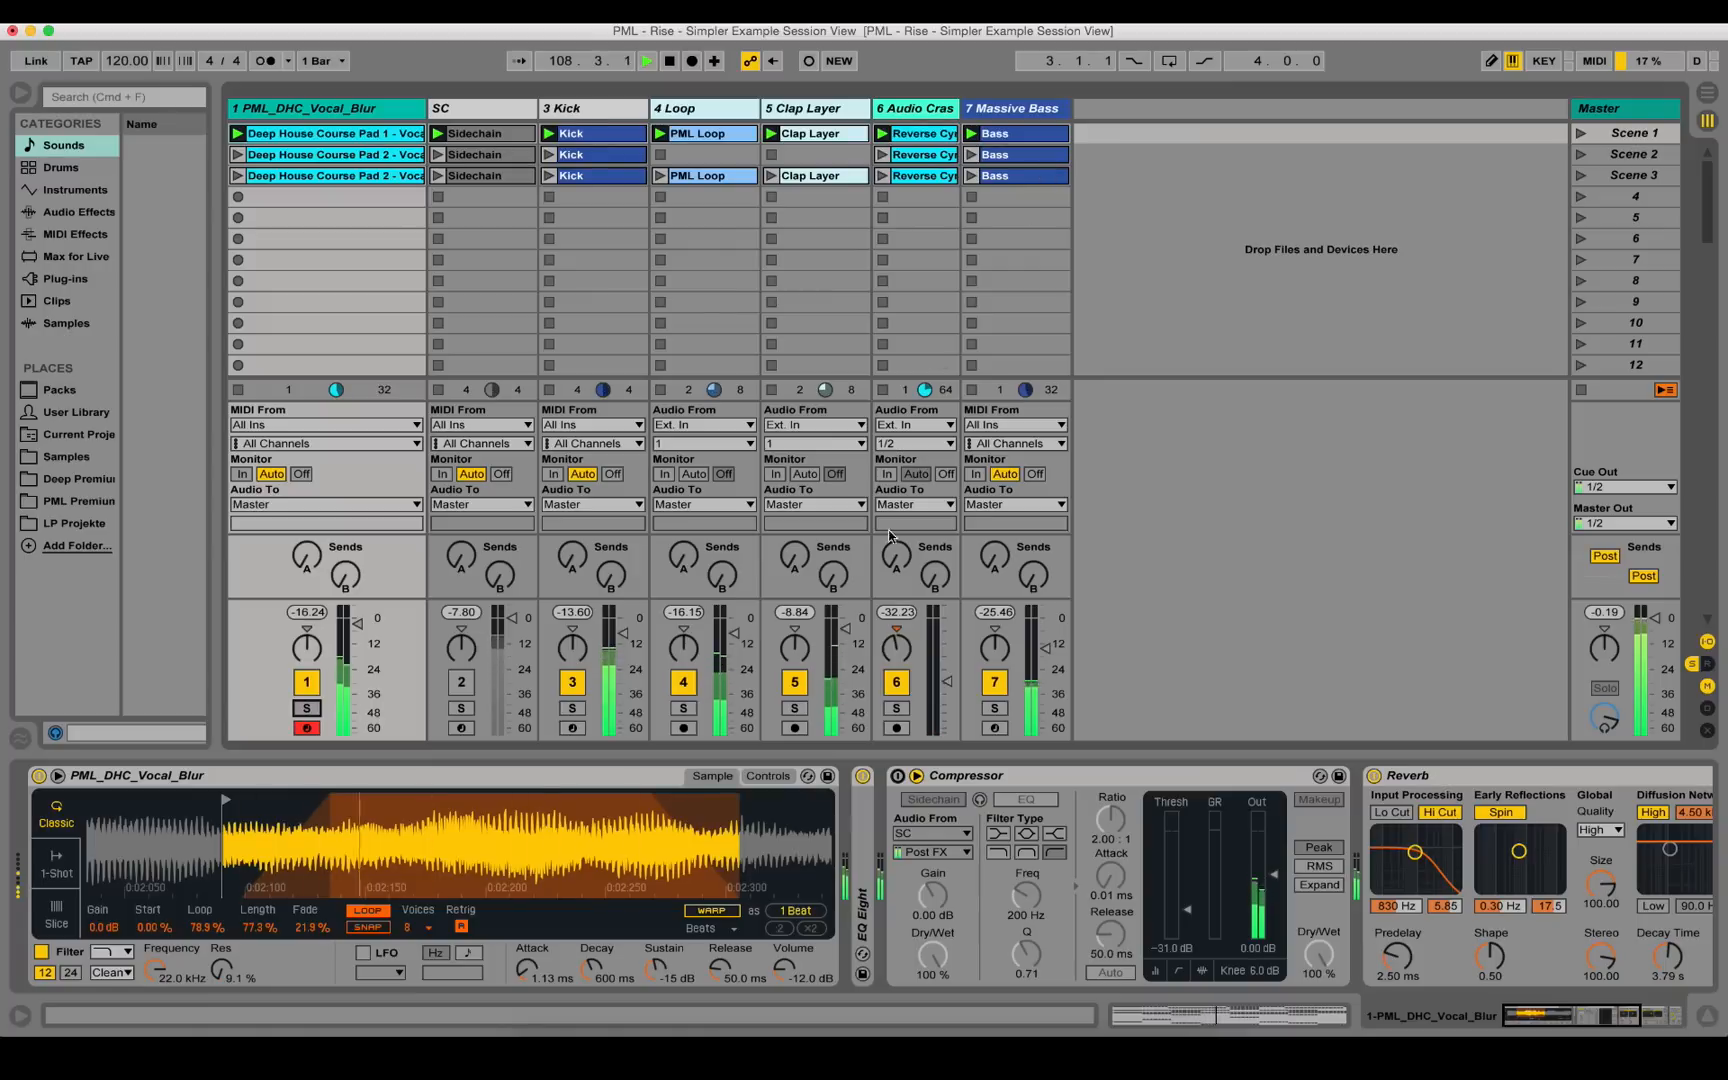
pyautogui.click(931, 799)
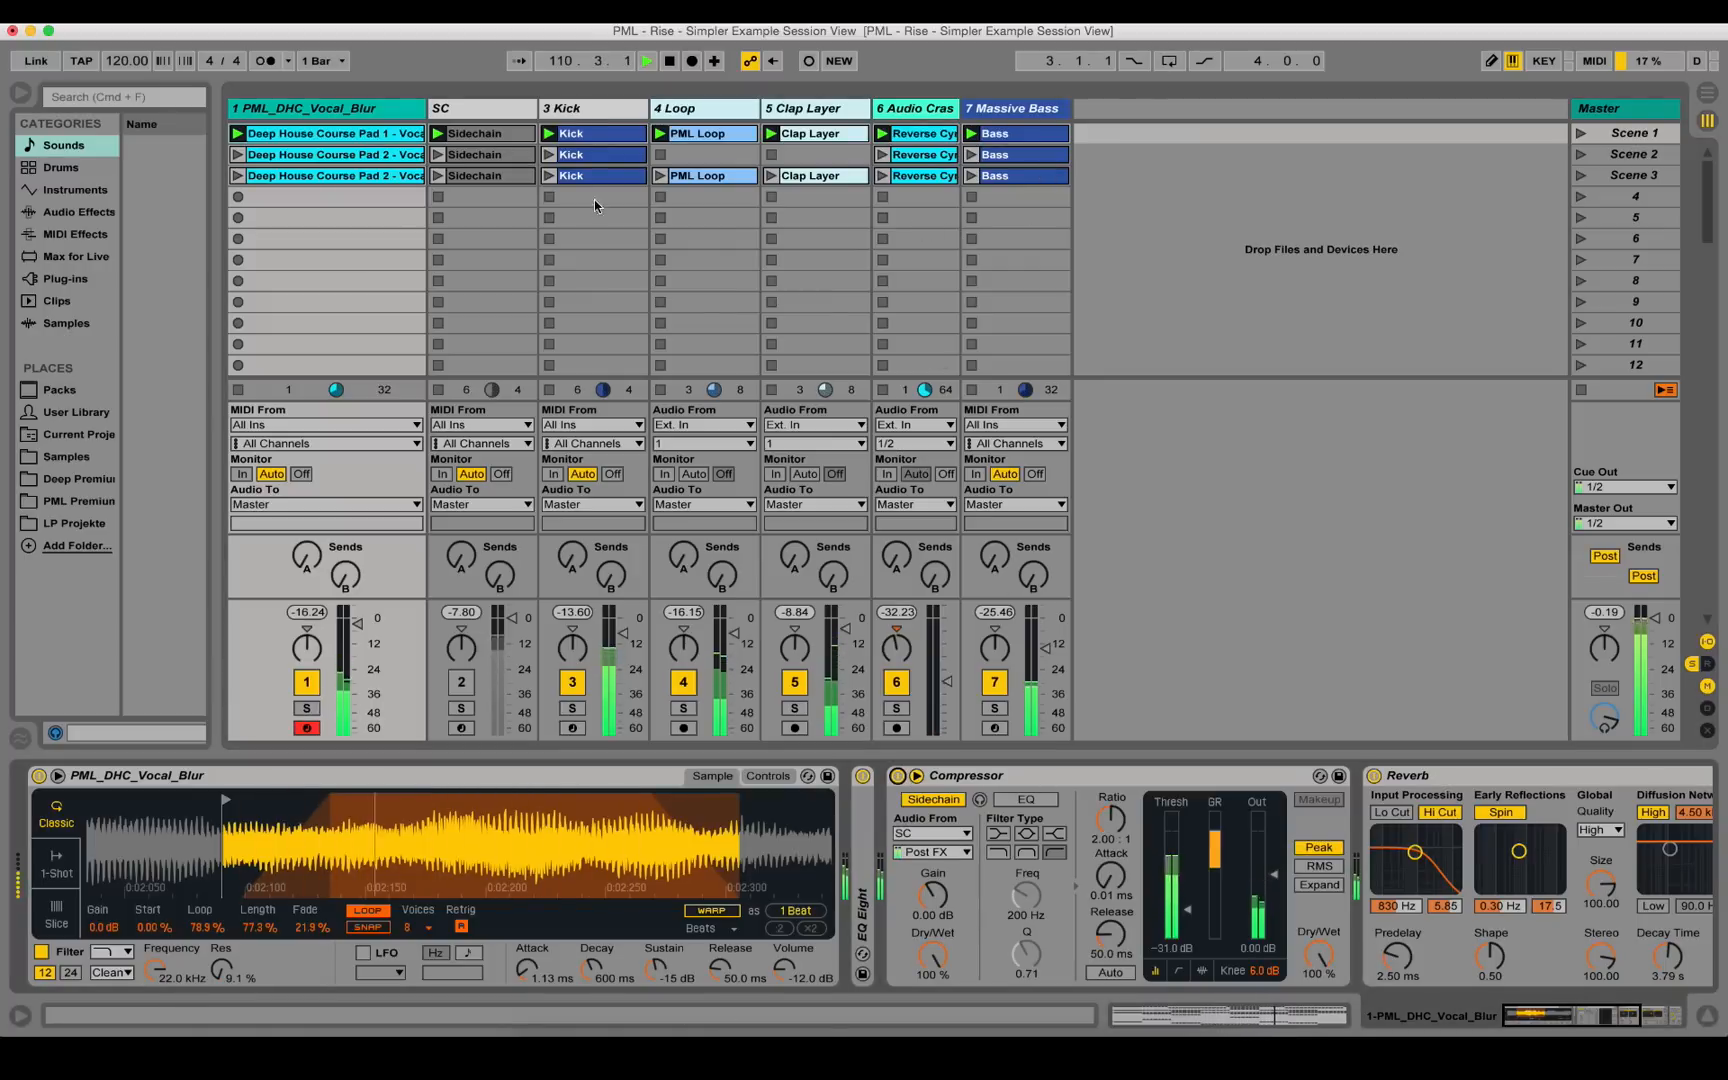
pyautogui.click(1581, 154)
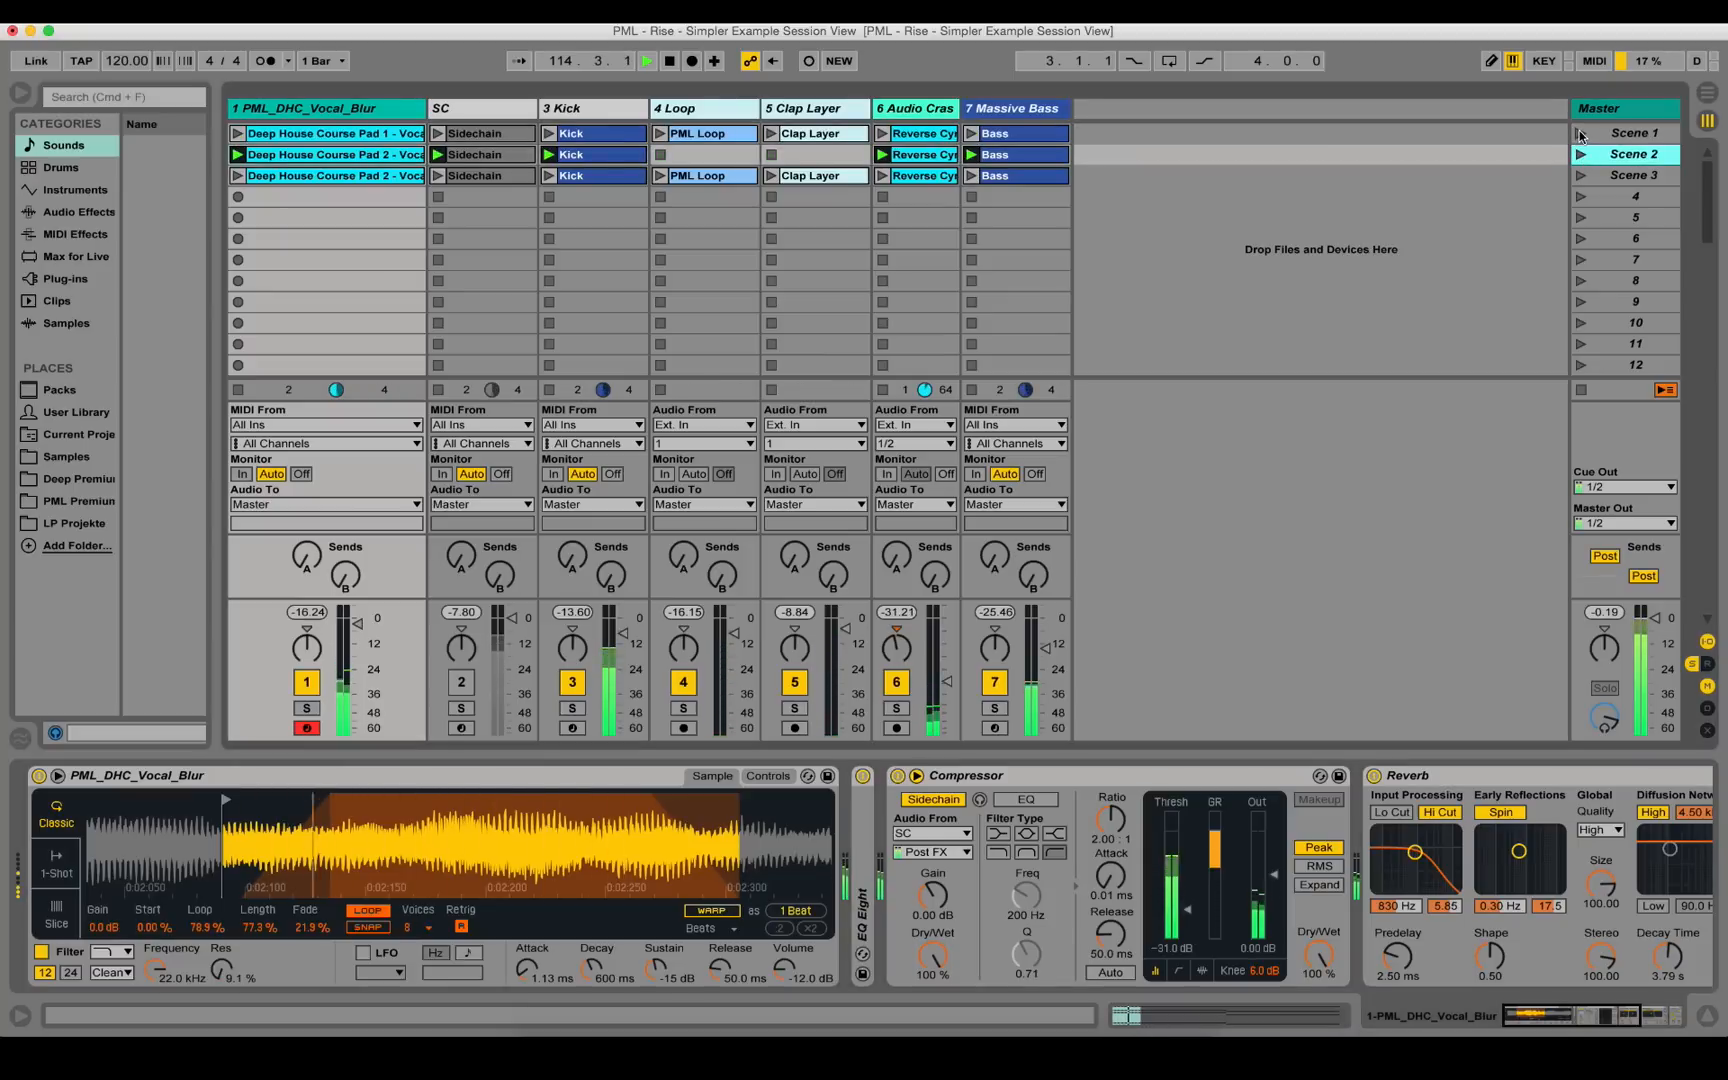
# - Sweep the Master's FadeGrey knob up and back down while relaunching Scene 1, then stop
pyautogui.click(1606, 110)
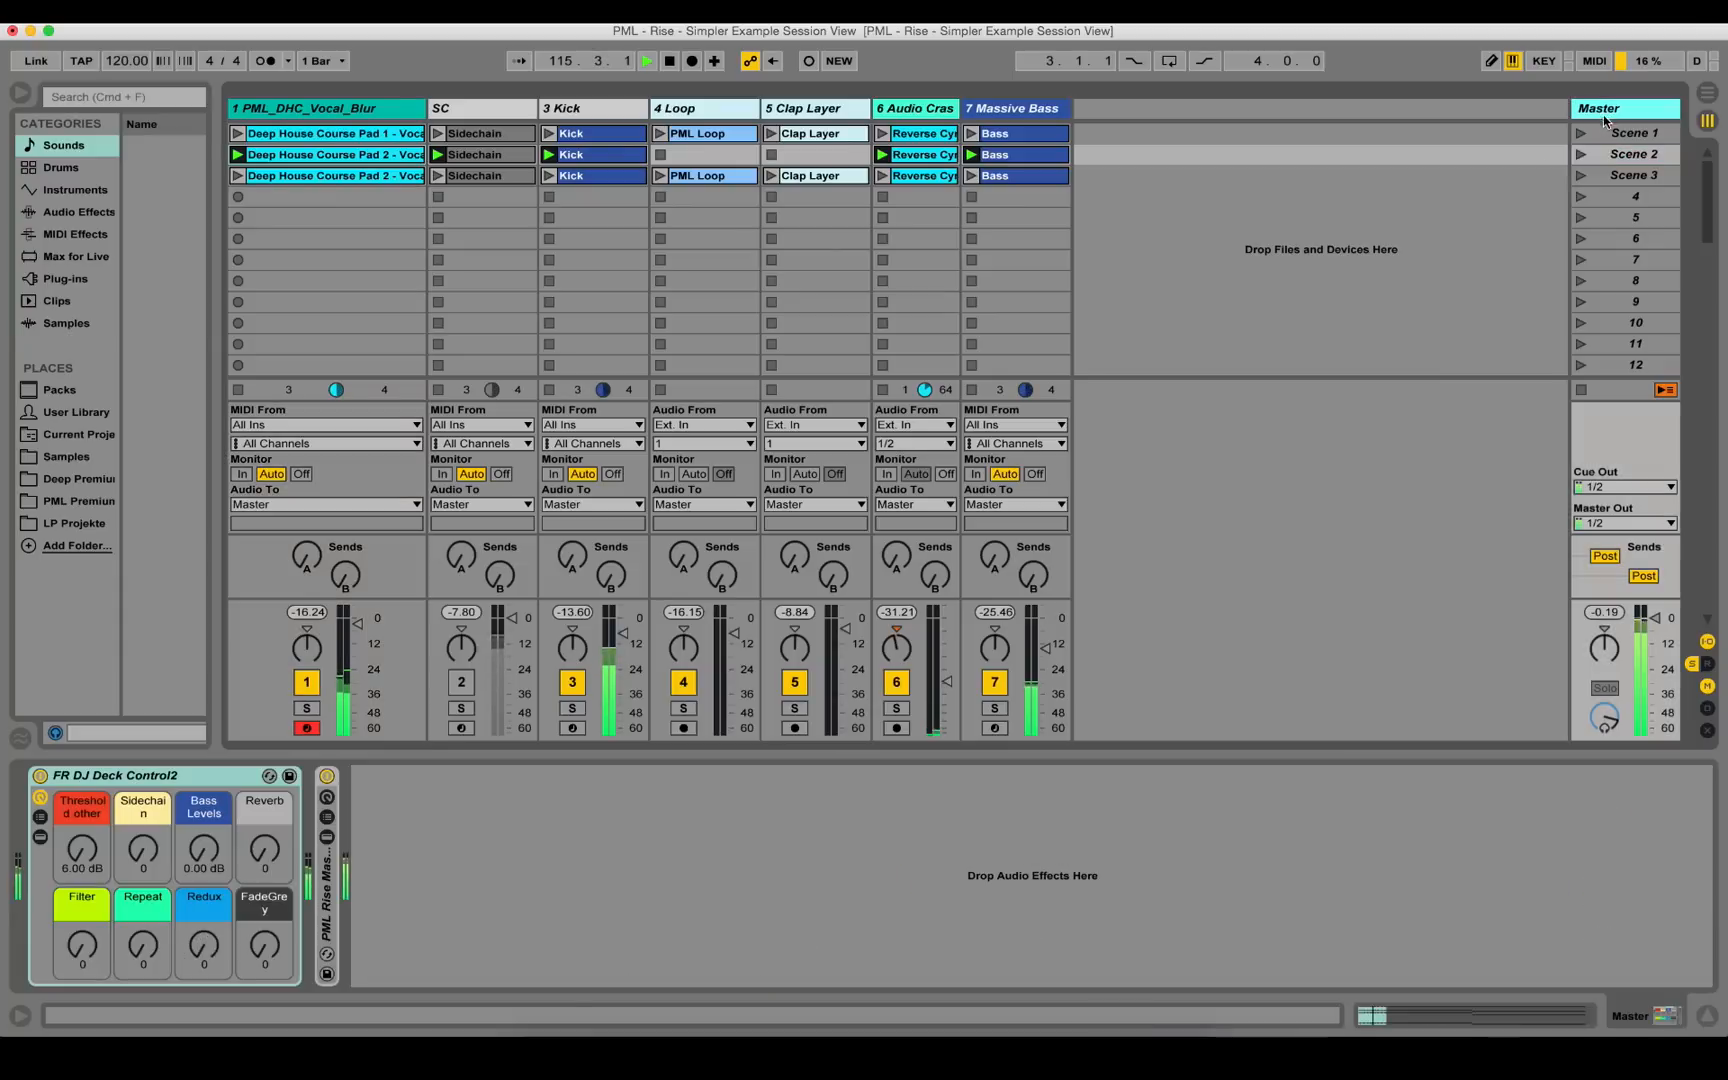
pyautogui.moveTo(265, 945); pyautogui.dragTo(265, 949)
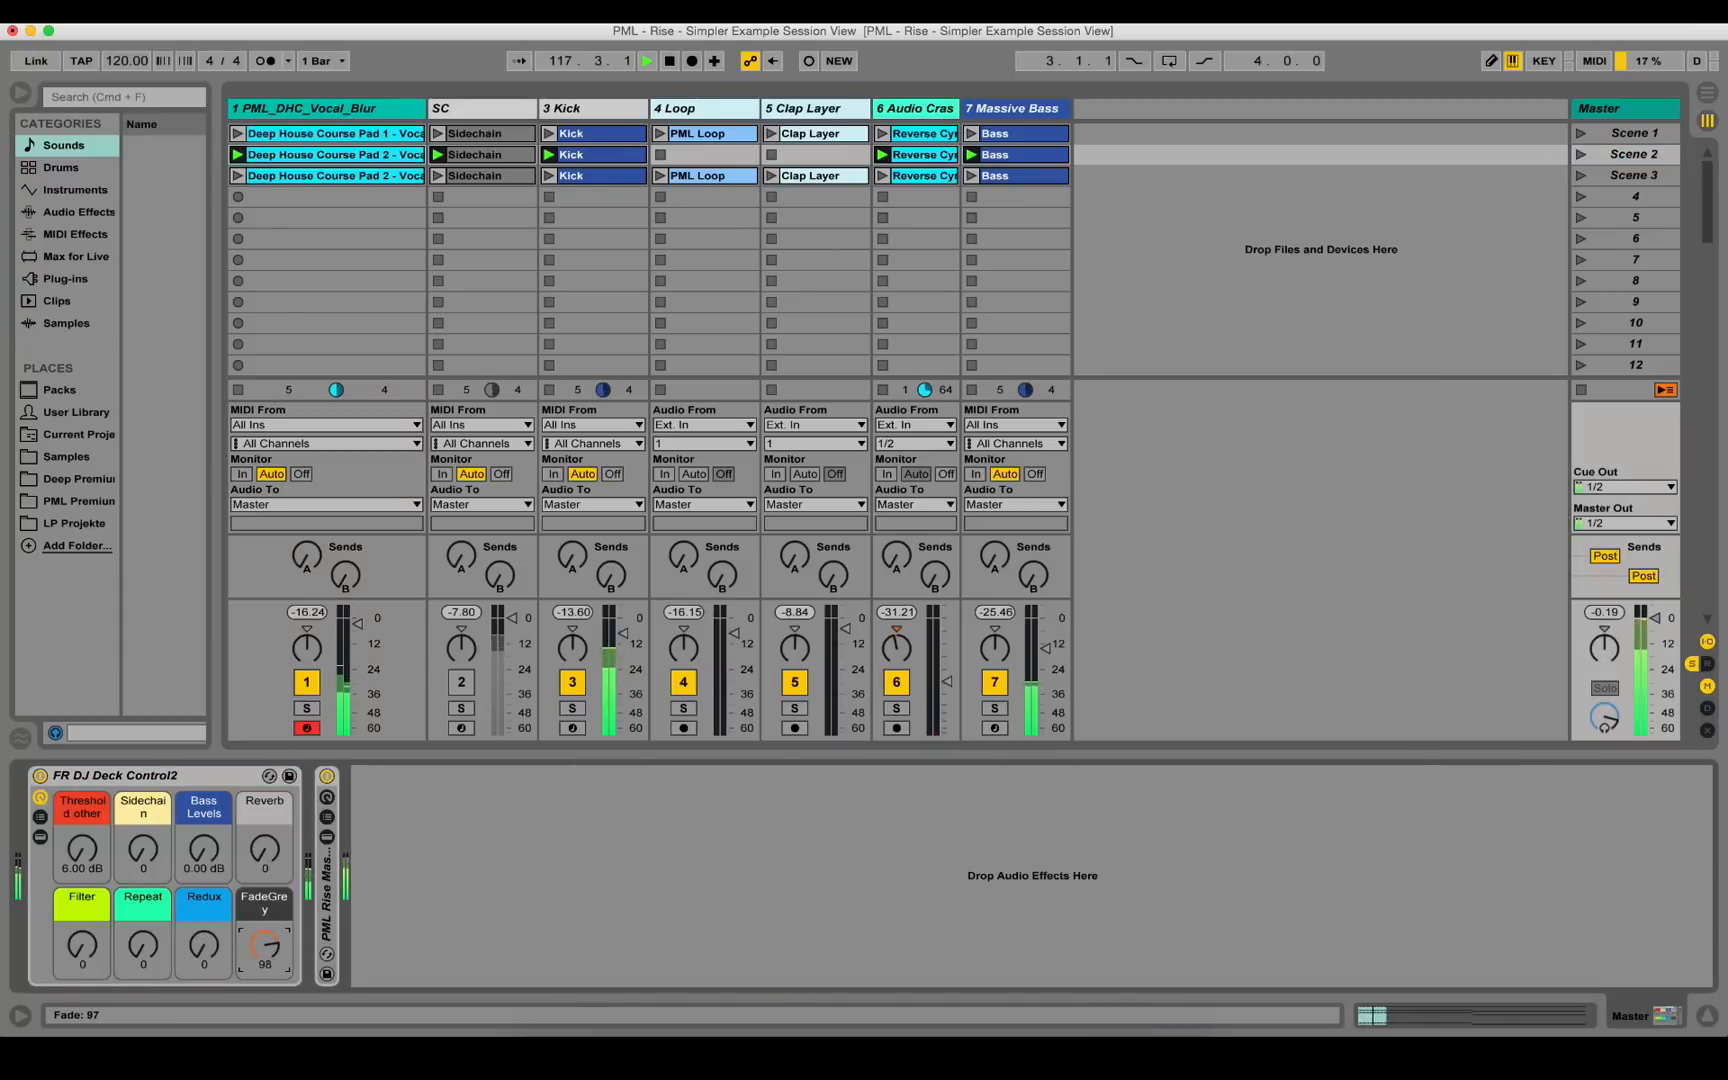
pyautogui.click(1582, 133)
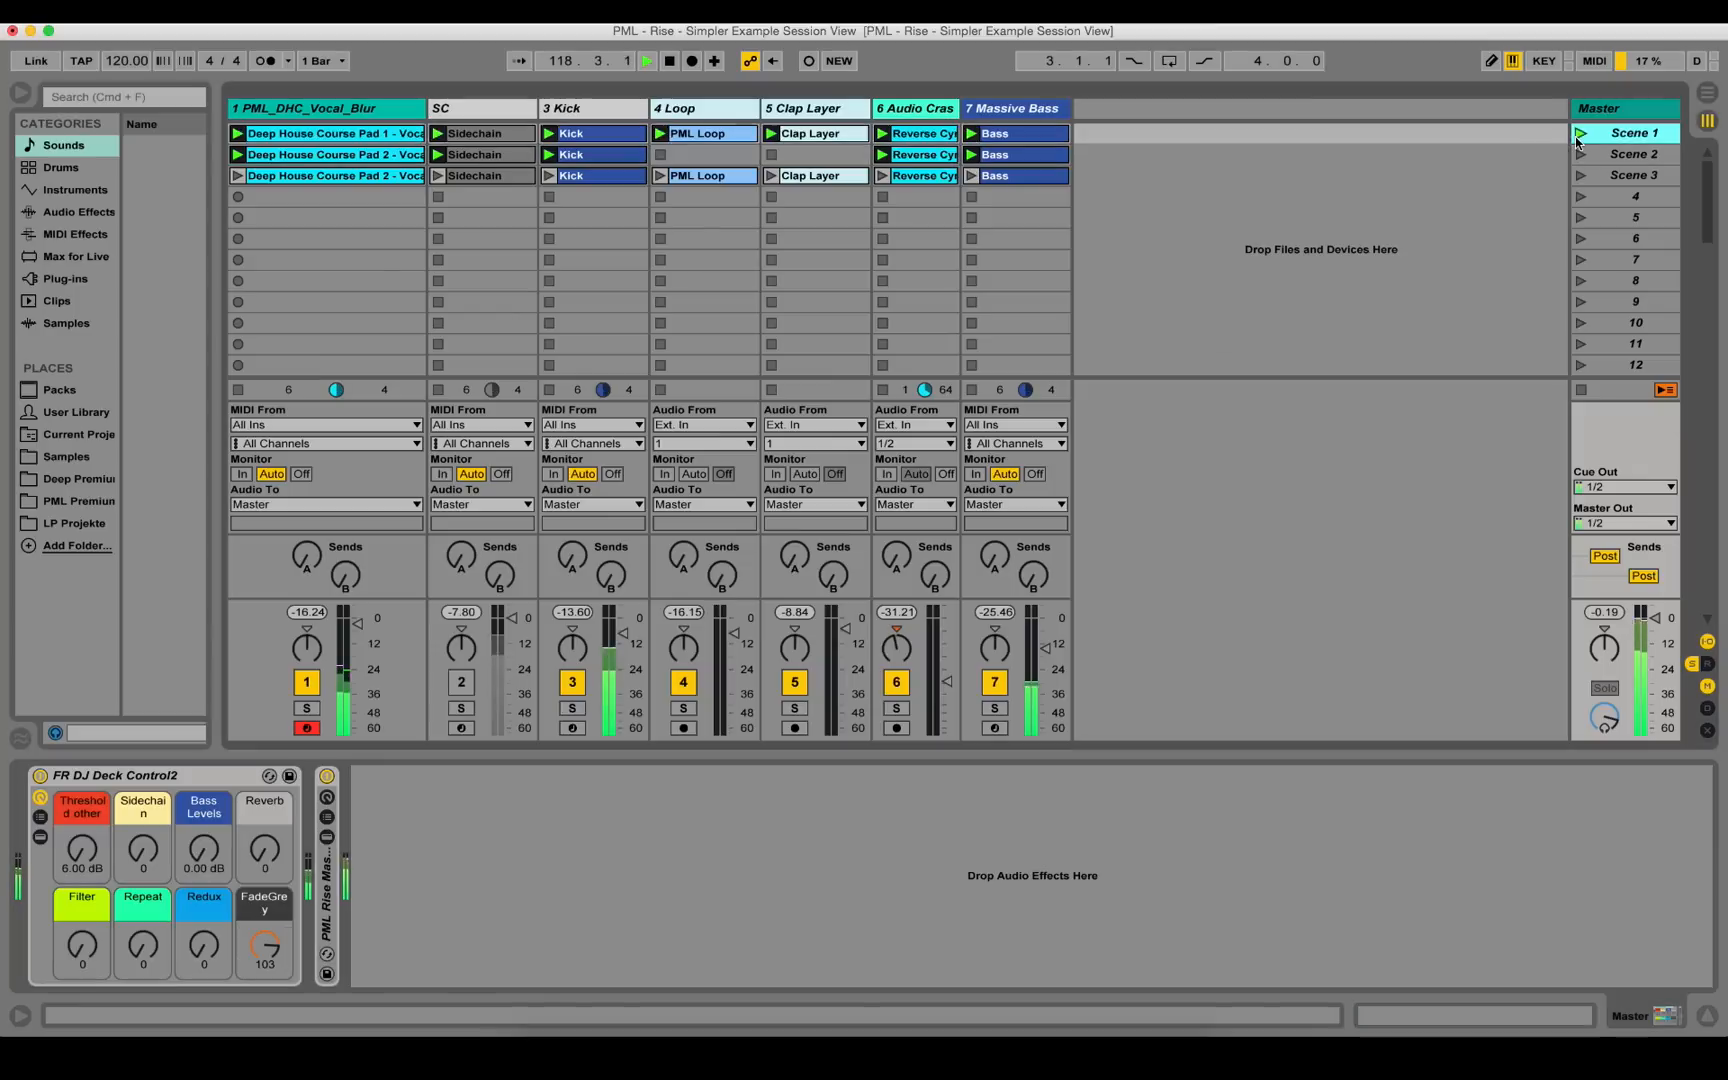
pyautogui.moveTo(265, 945); pyautogui.dragTo(265, 951)
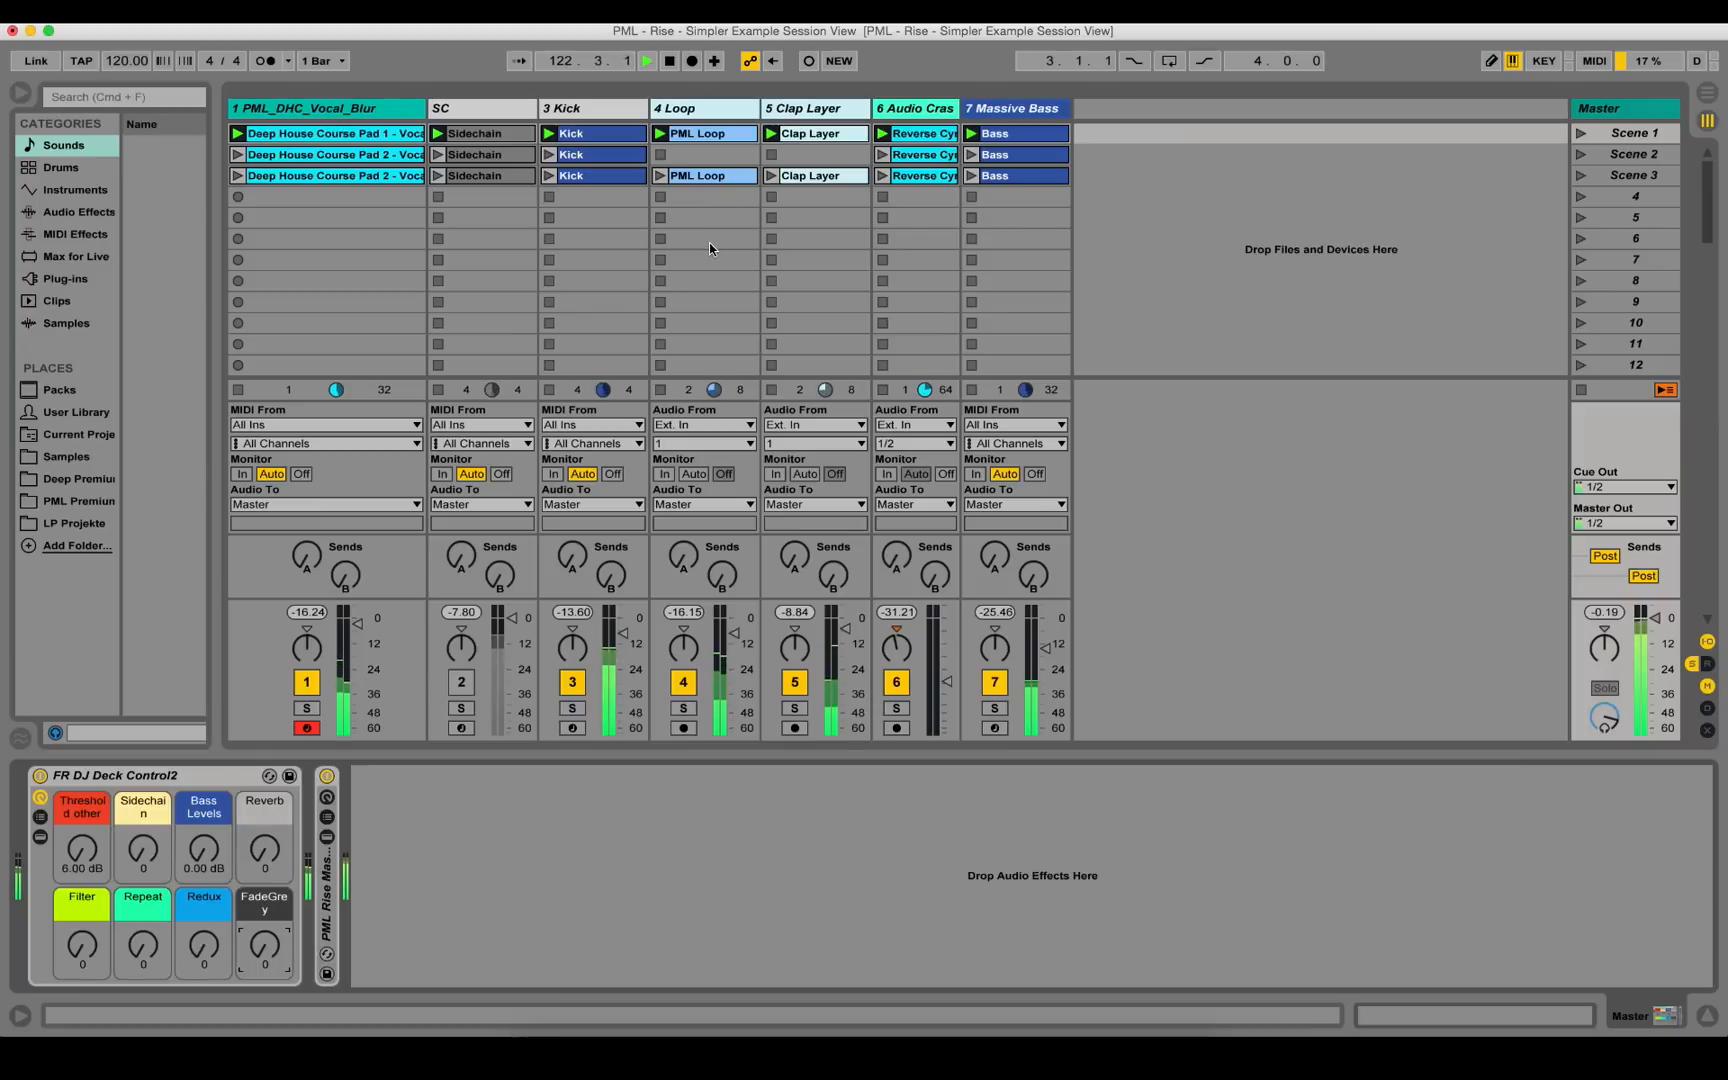
pyautogui.press('space')
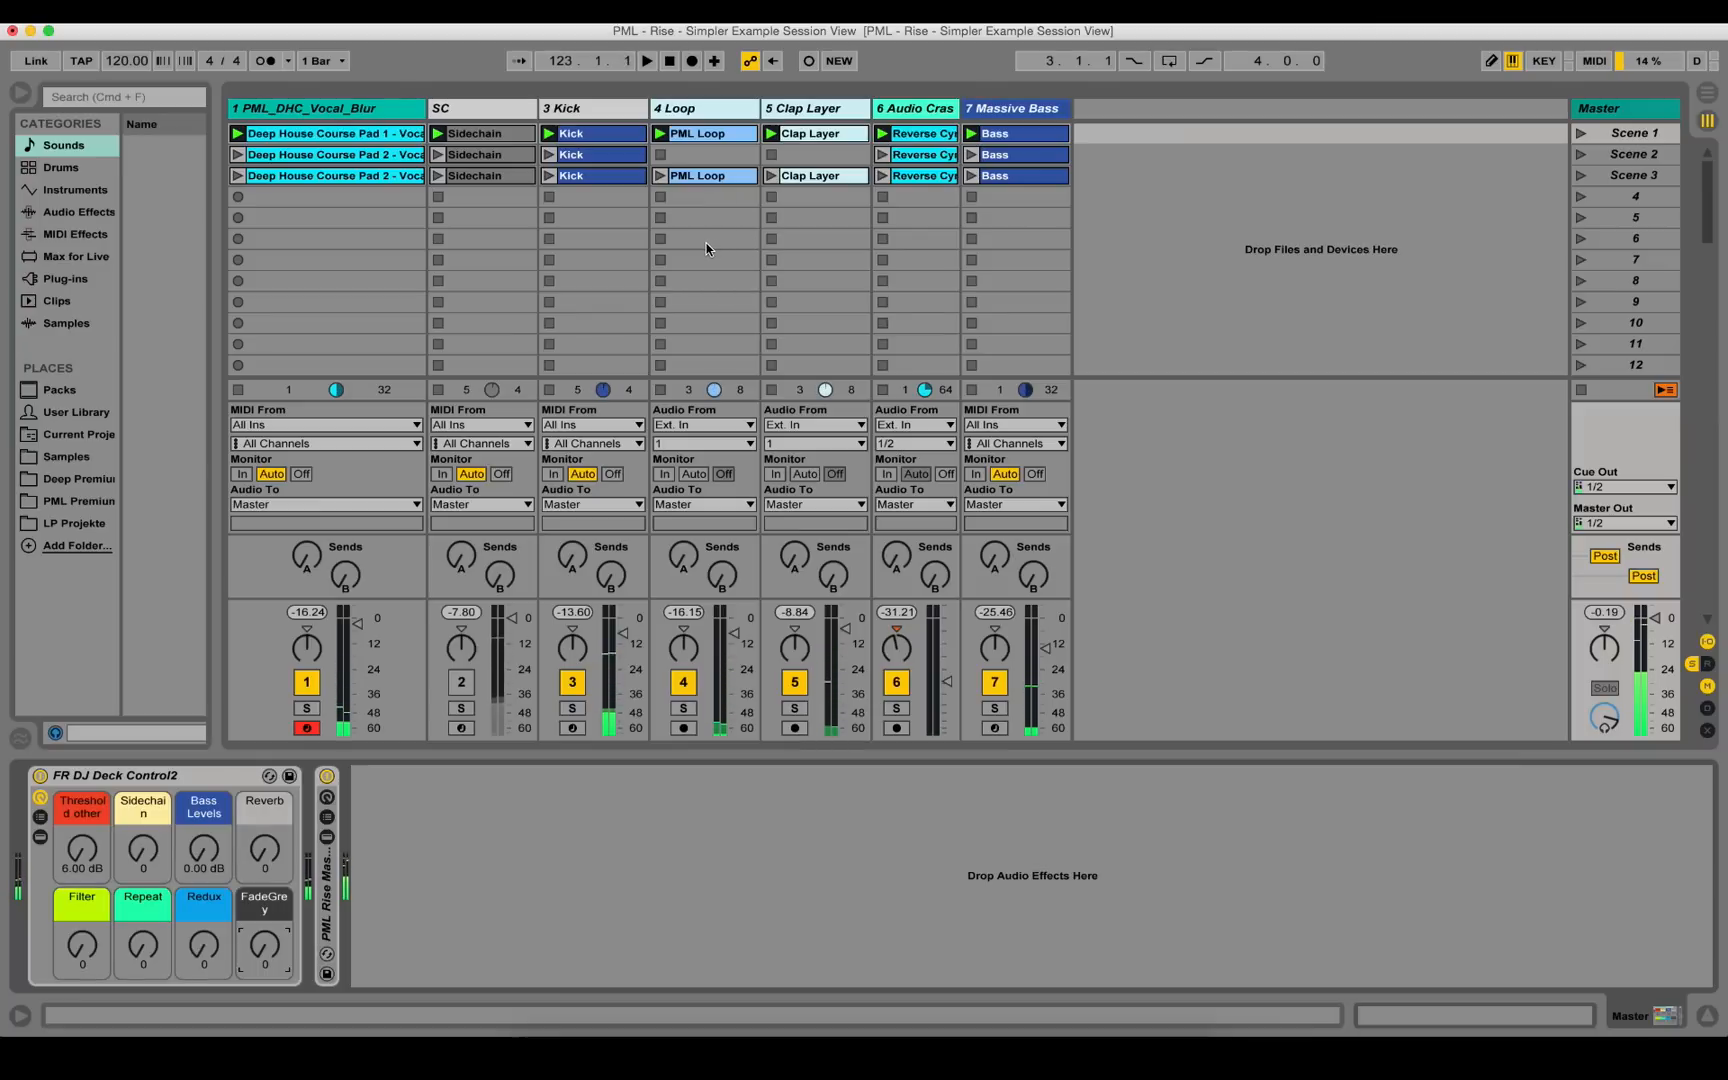